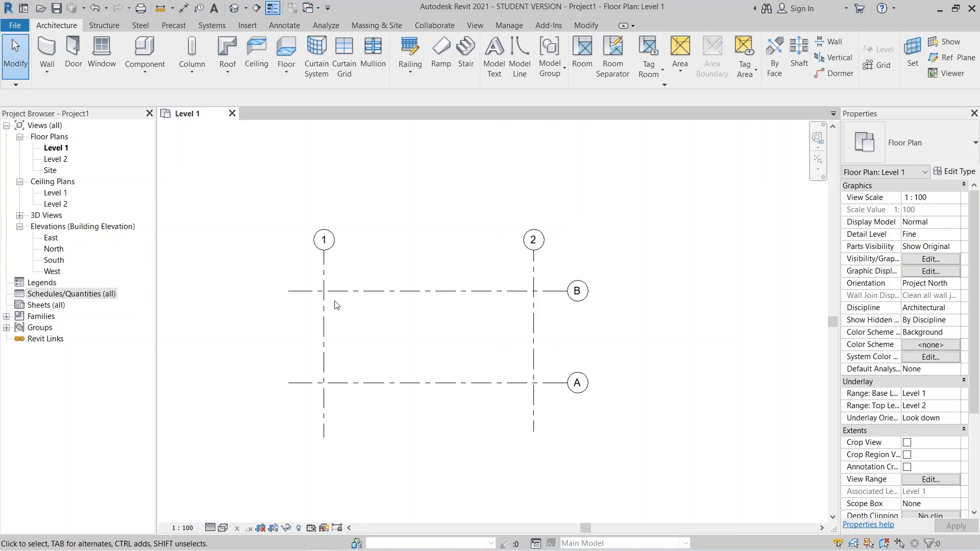
# Dismiss the save reminder without saving and place an aligned dimension between grids 1 and 2, just below grid A
pyautogui.scroll(-1, 370, 345)
pyautogui.moveTo(371, 344); pyautogui.dragTo(365, 259, button='middle')
pyautogui.scroll(2, 365, 259)
pyautogui.moveTo(359, 310); pyautogui.dragTo(384, 364, button='middle')
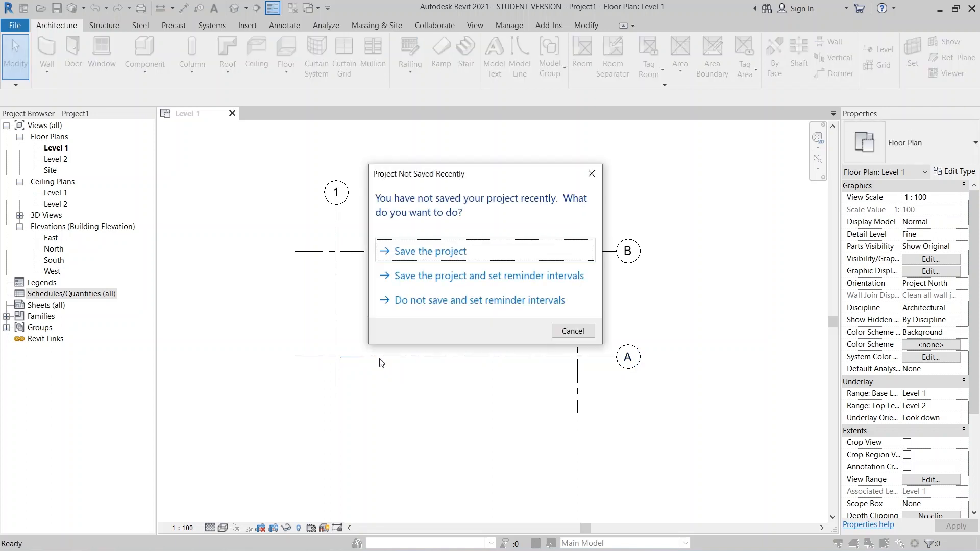
pyautogui.press('Escape')
pyautogui.press('d')
pyautogui.press('i')
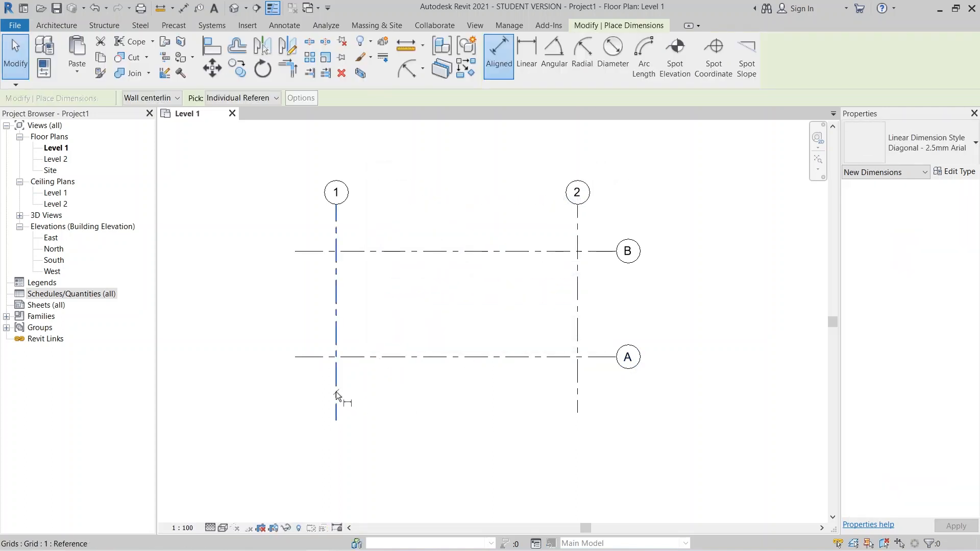
pyautogui.click(336, 391)
pyautogui.click(577, 384)
pyautogui.click(640, 389)
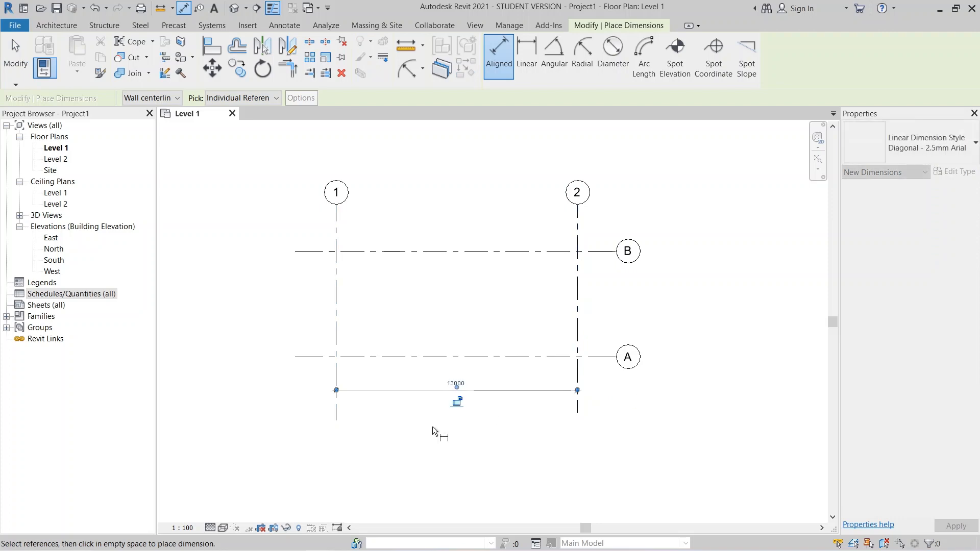
pyautogui.scroll(2, 433, 427)
pyautogui.press('Escape')
pyautogui.press('Escape')
pyautogui.scroll(1, 399, 391)
pyautogui.scroll(-2, 347, 432)
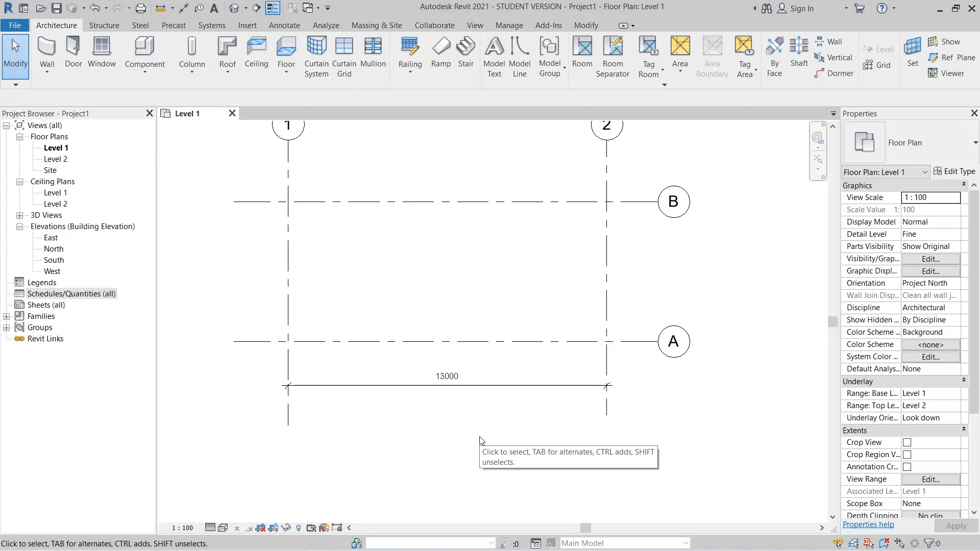
# Draw a Generic - 200mm structural wall along grid A from grid 1 to grid 2, using Height mode with an unconnected height of 8000
pyautogui.moveTo(472, 436); pyautogui.dragTo(486, 431, button='middle')
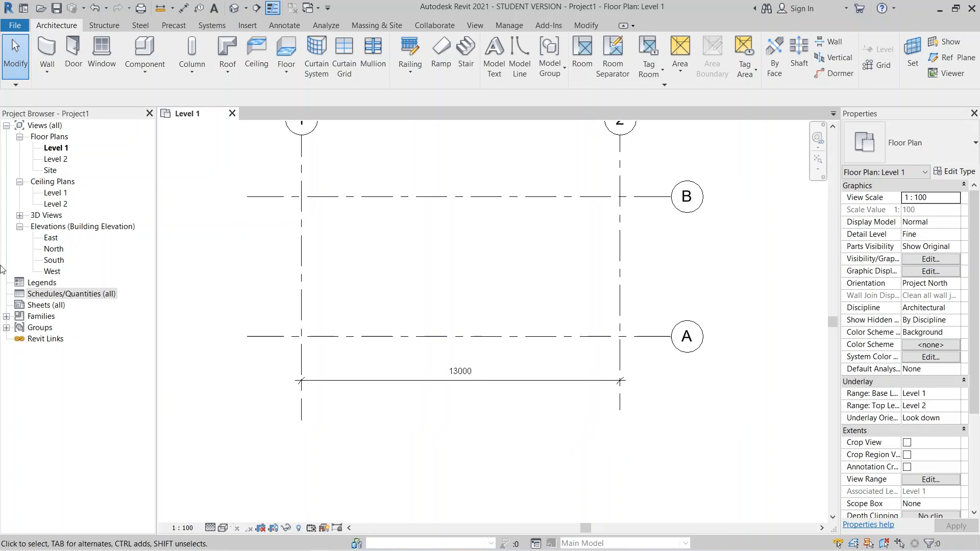
pyautogui.click(107, 28)
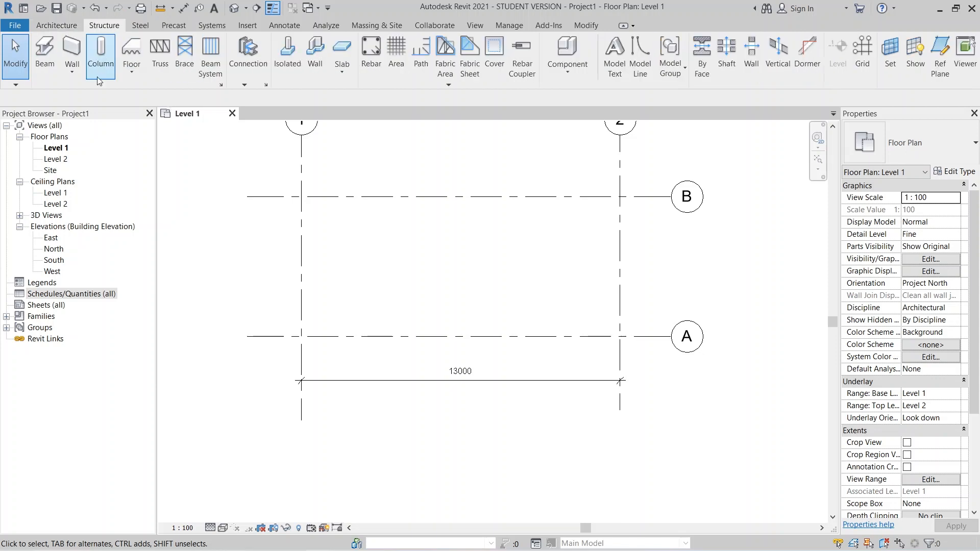
pyautogui.click(76, 75)
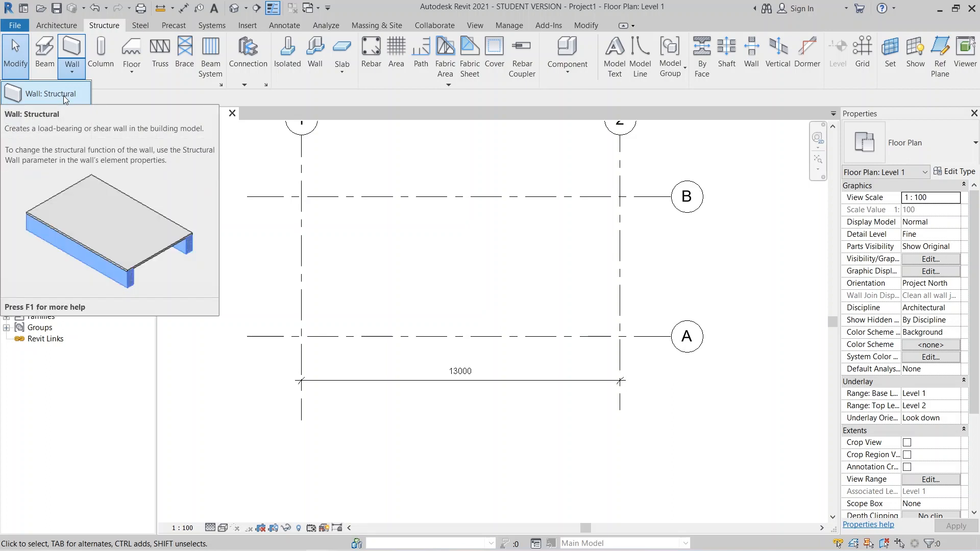
pyautogui.click(66, 94)
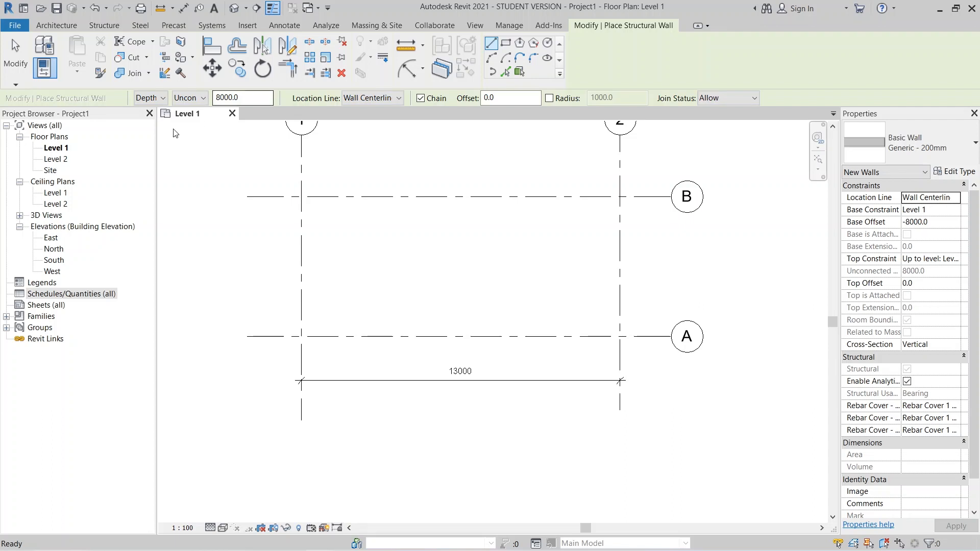
pyautogui.click(161, 98)
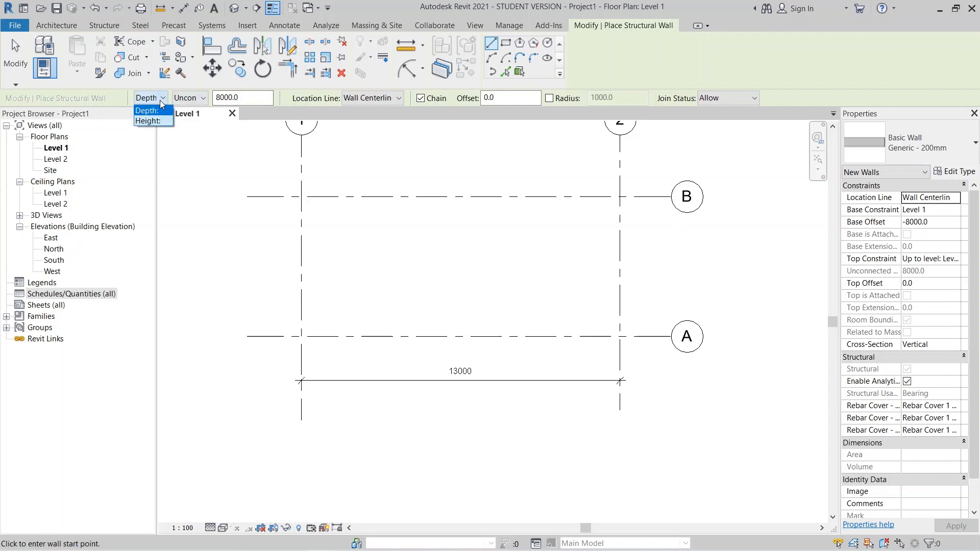
pyautogui.click(154, 121)
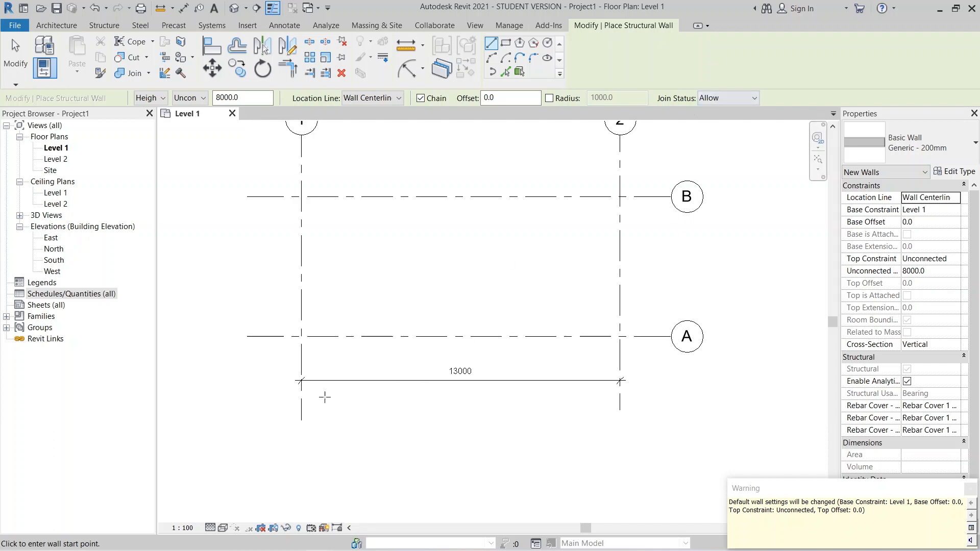
pyautogui.click(302, 337)
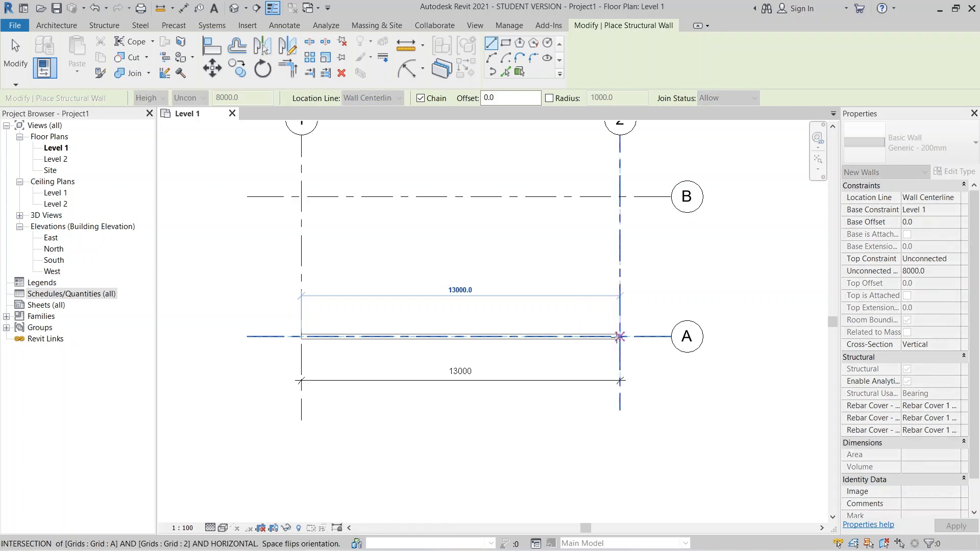
pyautogui.click(619, 336)
pyautogui.press('Escape')
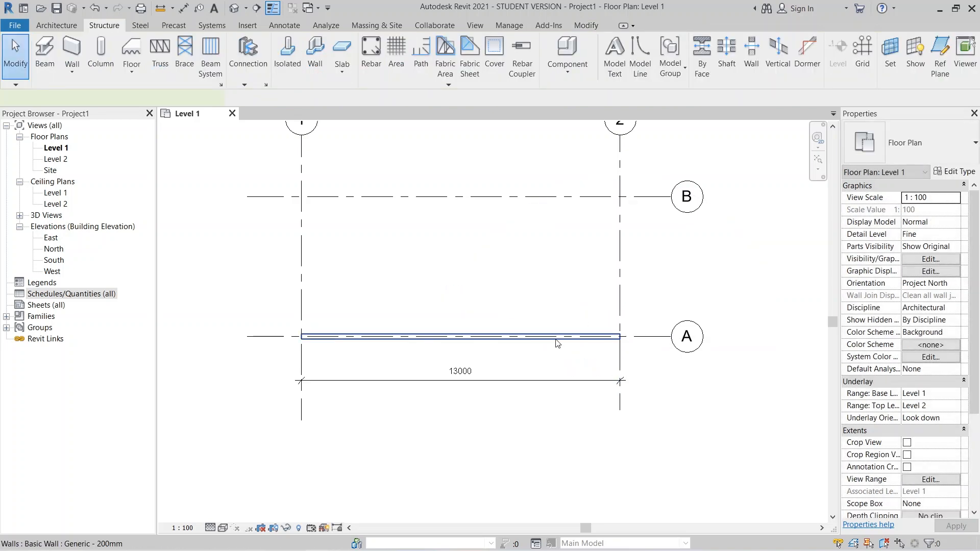
# Constrain the top of the wall on grid A up to Level 2
pyautogui.click(557, 344)
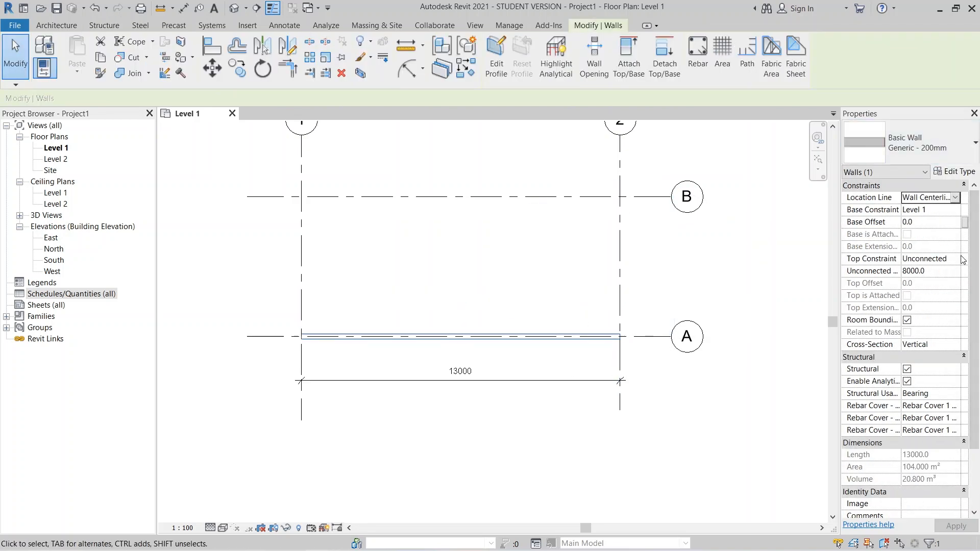
pyautogui.click(958, 259)
pyautogui.click(928, 292)
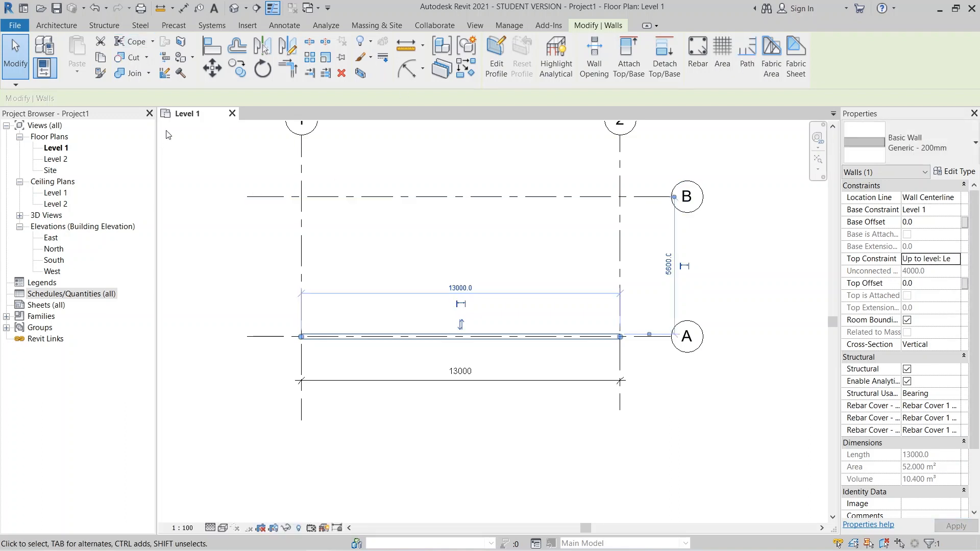
# Open the default 3D view, deselect the wall and orient the view to Front
pyautogui.click(233, 8)
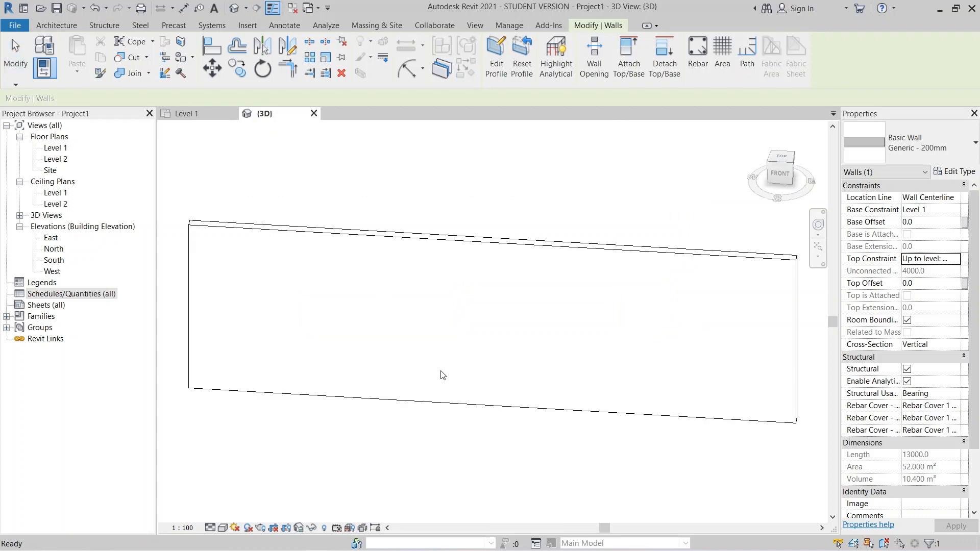
pyautogui.click(520, 422)
pyautogui.keyDown('shift'); pyautogui.moveTo(514, 396); pyautogui.dragTo(466, 389, button='middle'); pyautogui.keyUp('shift')
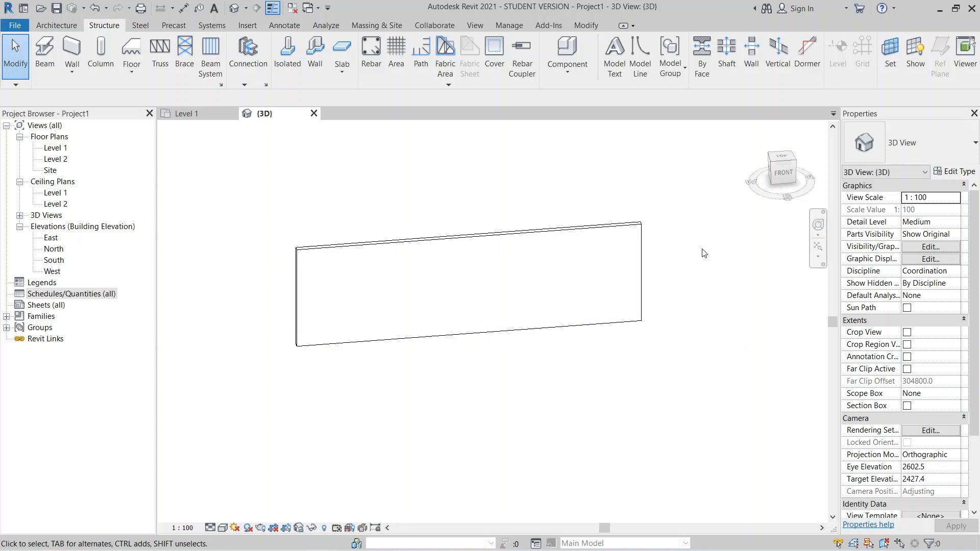
pyautogui.click(782, 173)
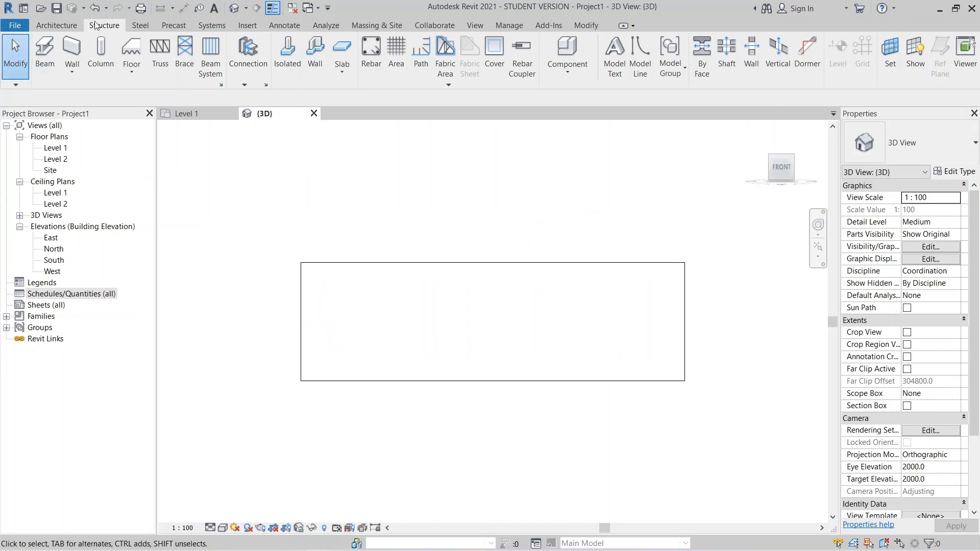
# Cut a door-like rectangular opening up from the wall's base near its left end, about 1334 mm wide, its top about 1097 mm below the wall's top
pyautogui.click(753, 59)
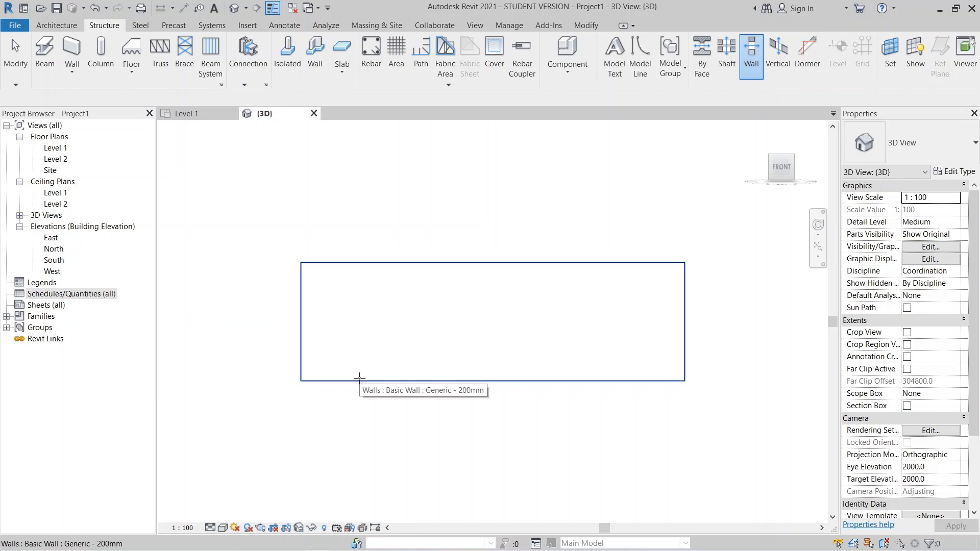
pyautogui.click(359, 378)
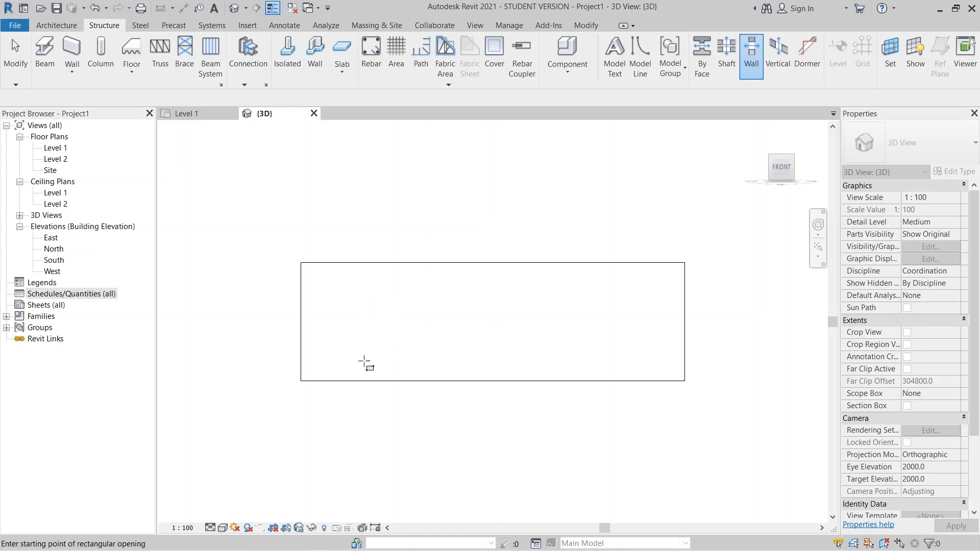
pyautogui.scroll(3, 344, 388)
pyautogui.click(368, 376)
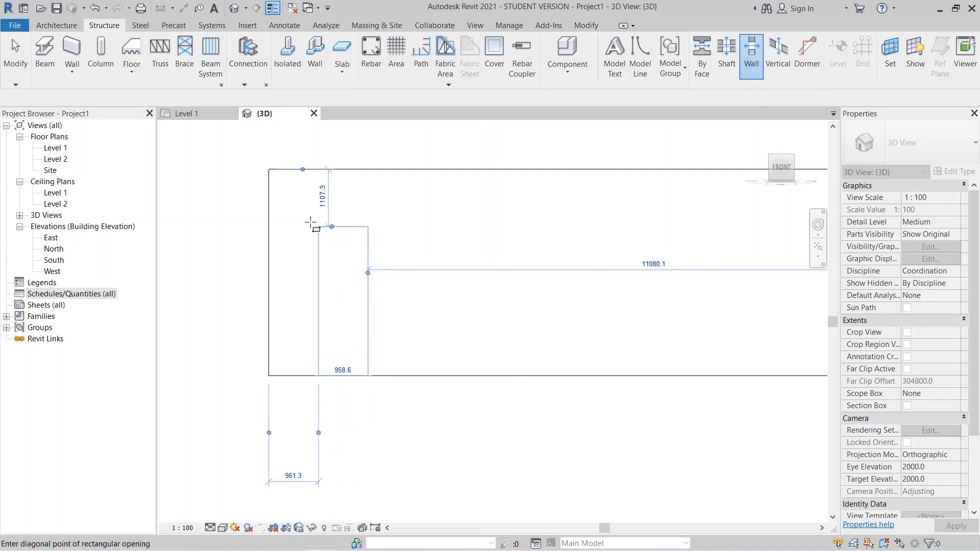
pyautogui.click(299, 226)
# Set the width of the door-like opening to 1600 mm
pyautogui.scroll(-3, 299, 226)
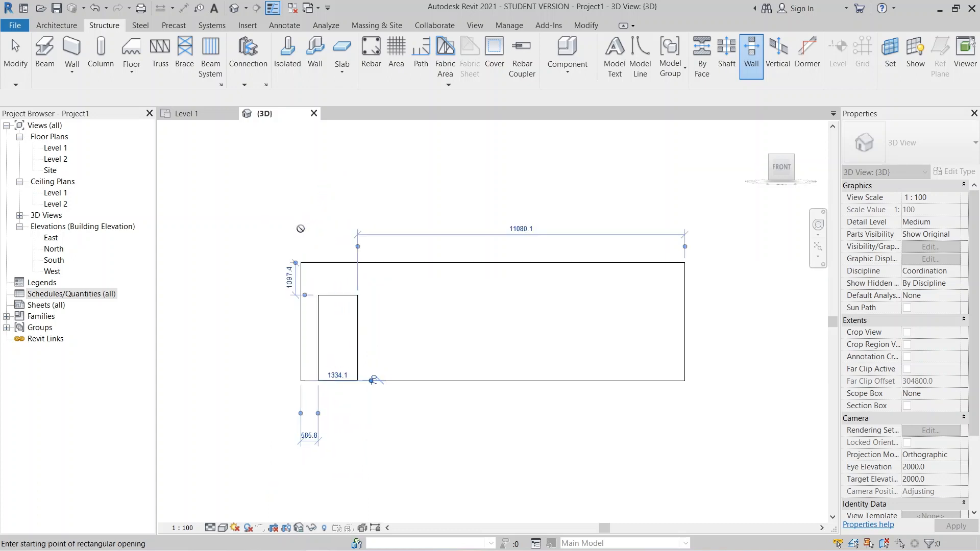
pyautogui.click(329, 376)
pyautogui.scroll(2, 339, 396)
pyautogui.scroll(2, 338, 397)
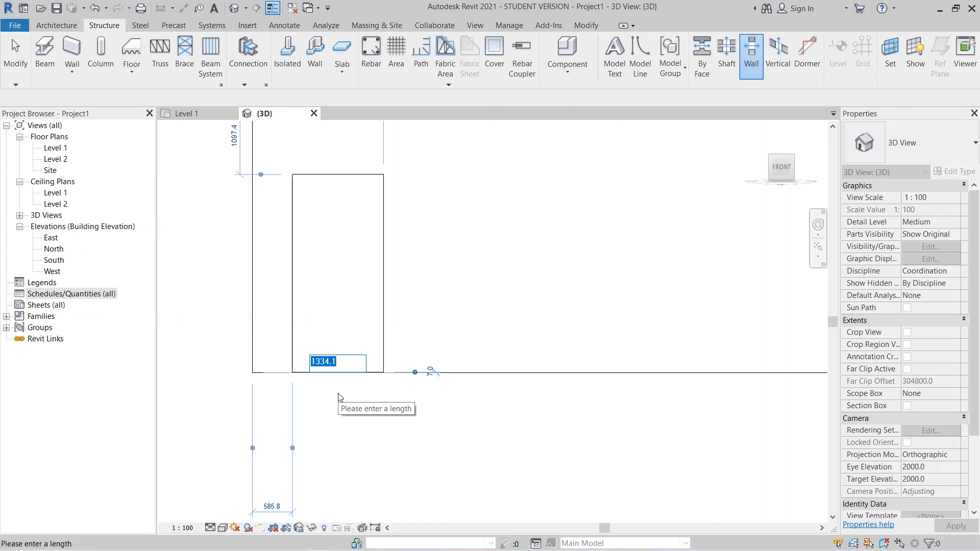
pyautogui.write('1600')
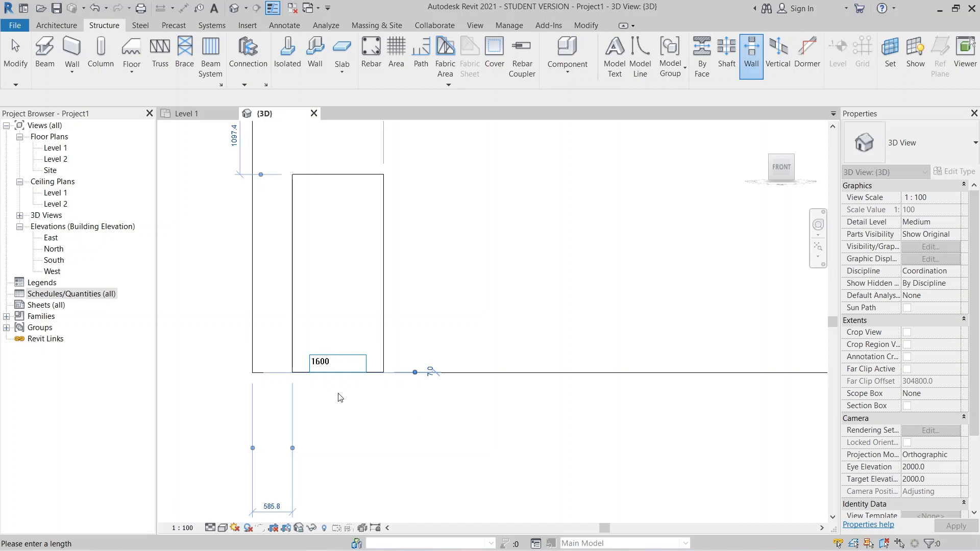
pyautogui.press('Return')
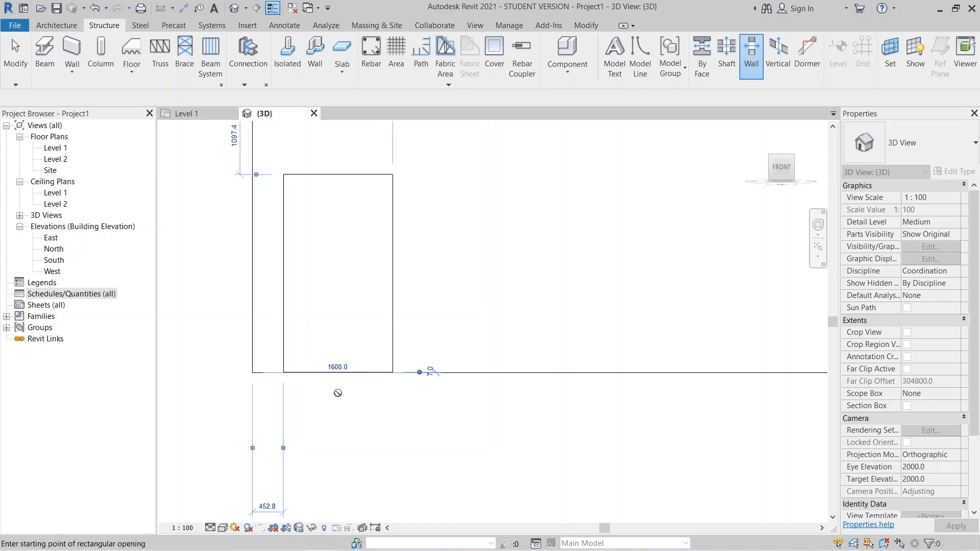
# Cut a window-like opening about 1637 mm wide, about 721 mm to the right of the door-like opening and about 1111 mm above the wall's base
pyautogui.scroll(-2, 355, 394)
pyautogui.moveTo(415, 402); pyautogui.dragTo(323, 429, button='middle')
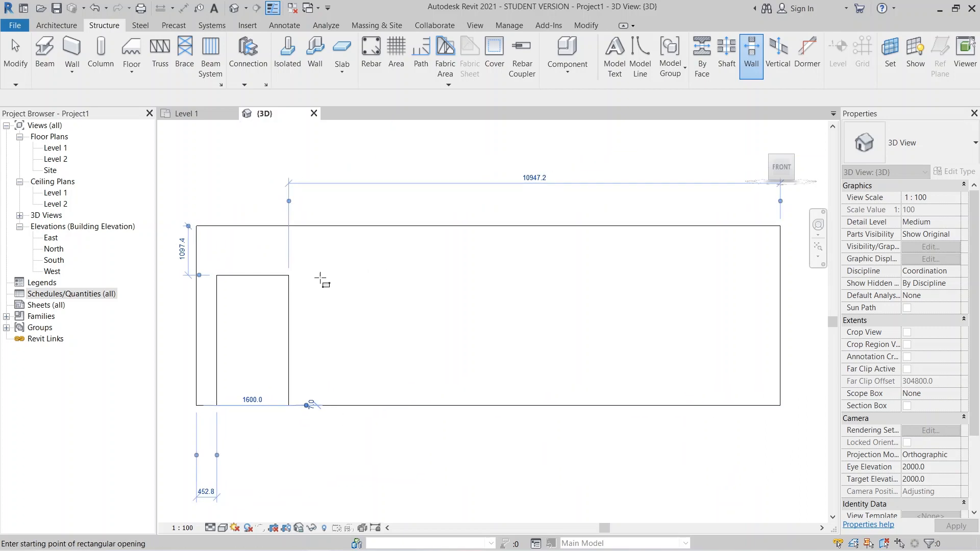
pyautogui.click(321, 278)
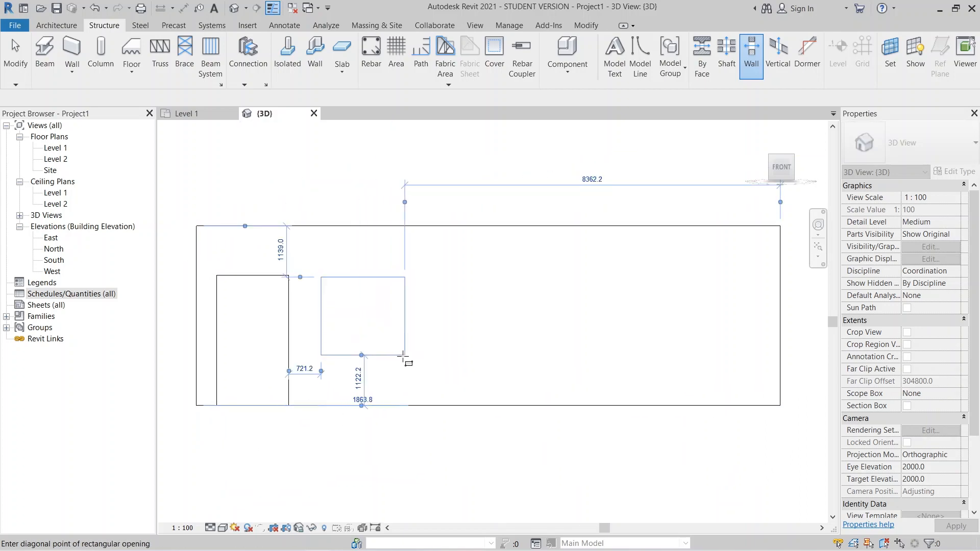
pyautogui.click(394, 355)
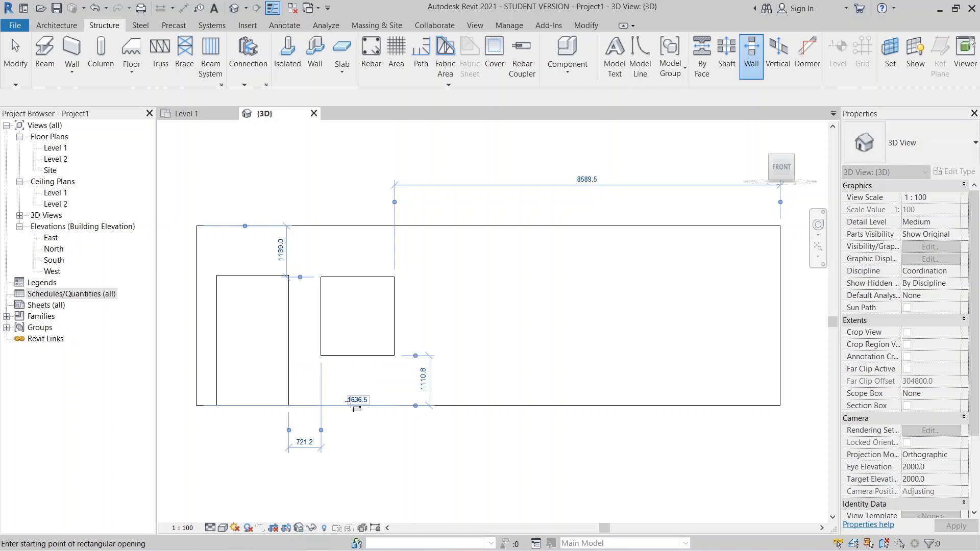
# Set the width of the window-like opening to 1800 mm and finish the wall opening command
pyautogui.click(351, 401)
pyautogui.write('180')
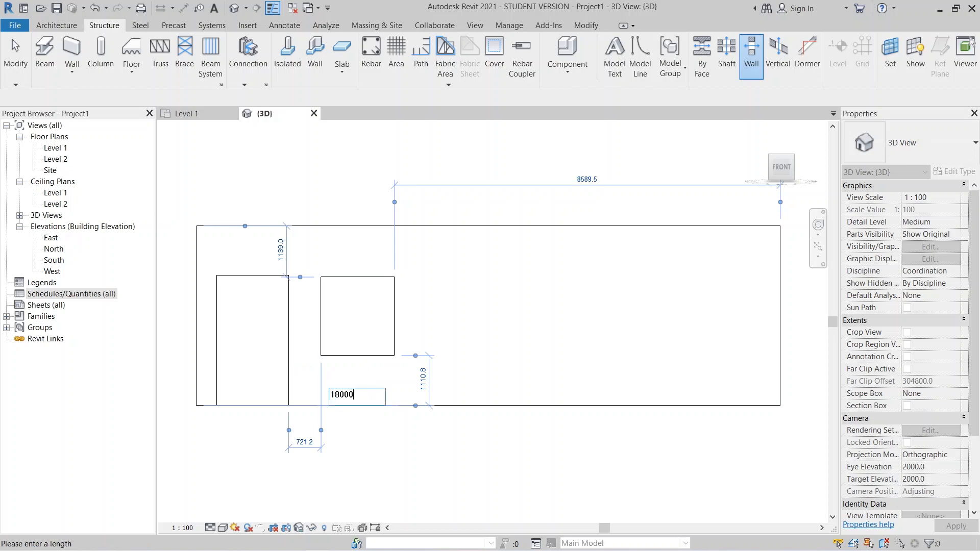
pyautogui.write('00')
pyautogui.press('Return')
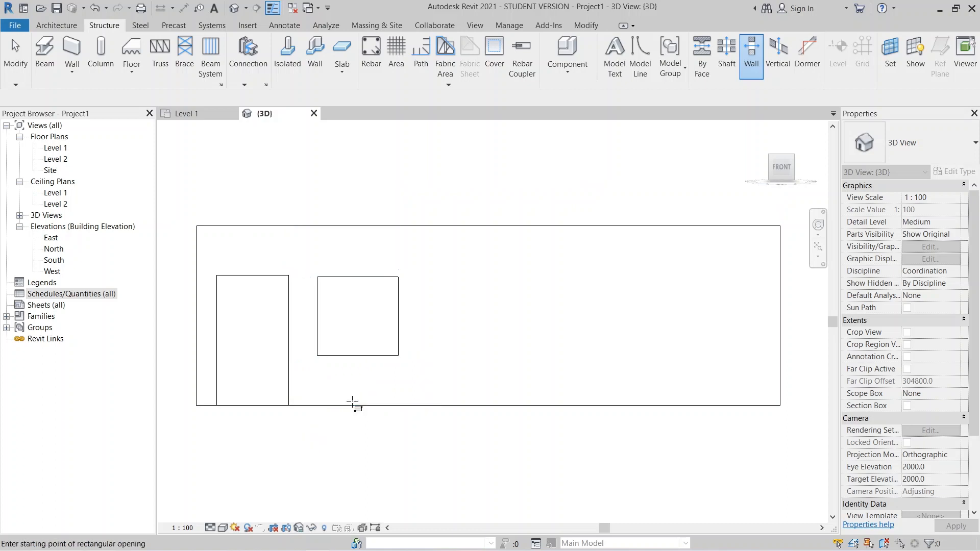
pyautogui.press('Escape')
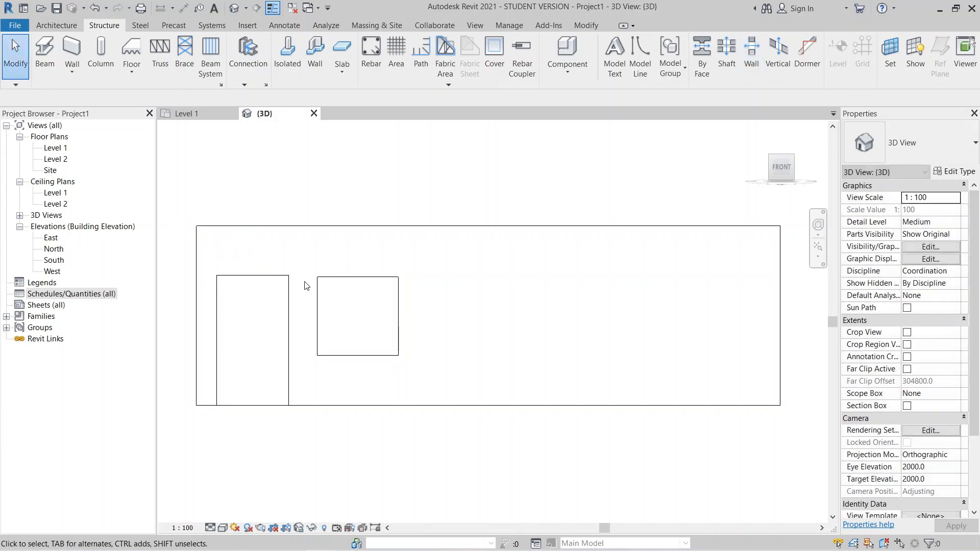
# Align the top edge of the window-like opening with the top edge of the door-like opening
pyautogui.press('a')
pyautogui.press('l')
pyautogui.scroll(1, 304, 284)
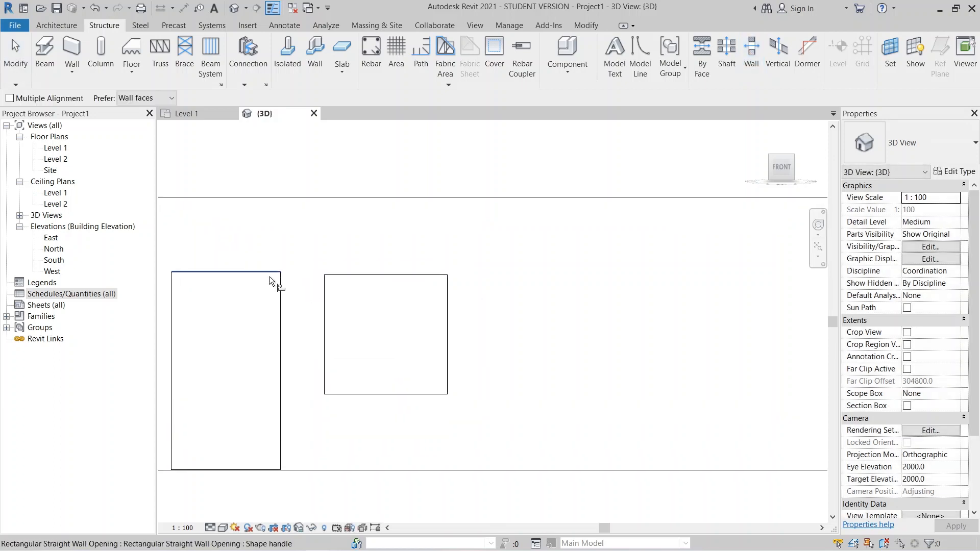
pyautogui.click(258, 275)
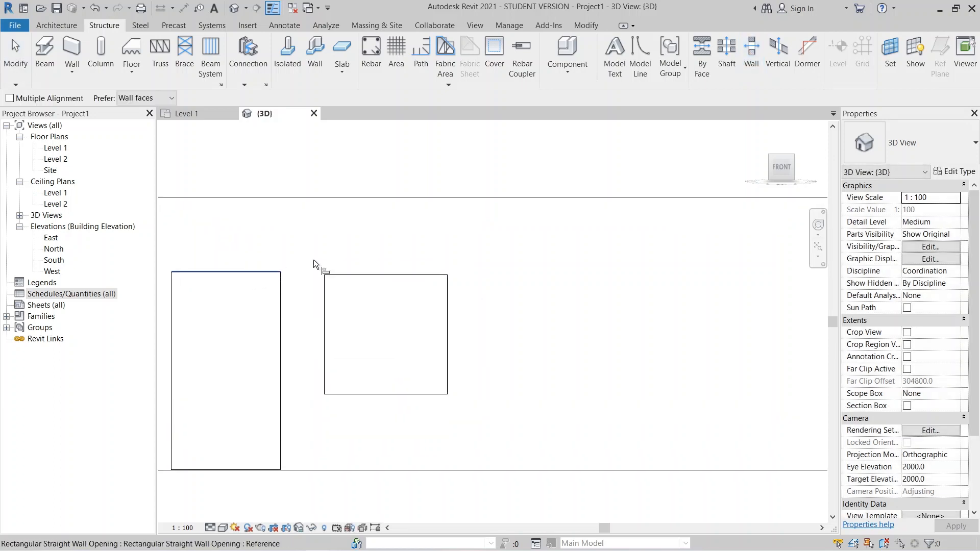
pyautogui.click(366, 277)
pyautogui.moveTo(321, 301); pyautogui.dragTo(433, 278, button='middle')
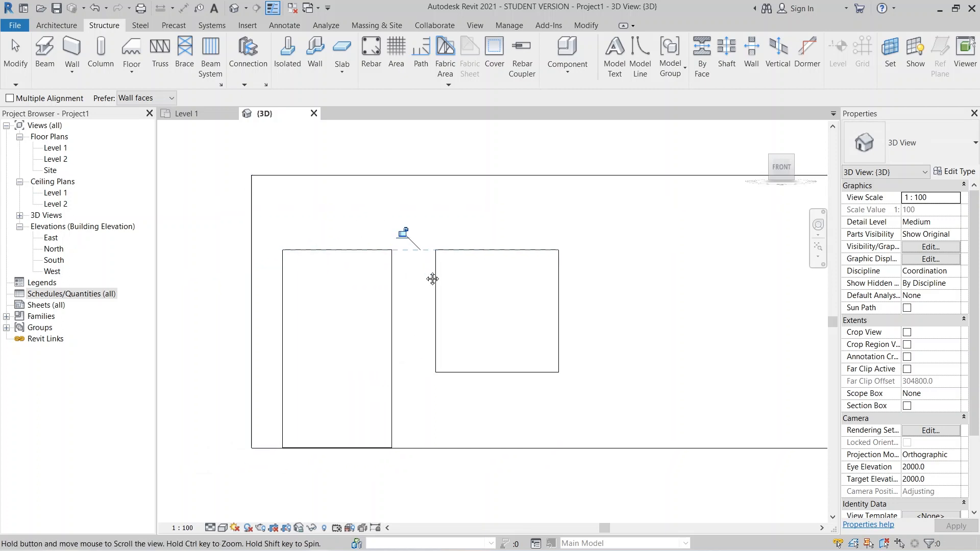
pyautogui.press('Escape')
pyautogui.press('Escape')
pyautogui.scroll(-3, 511, 361)
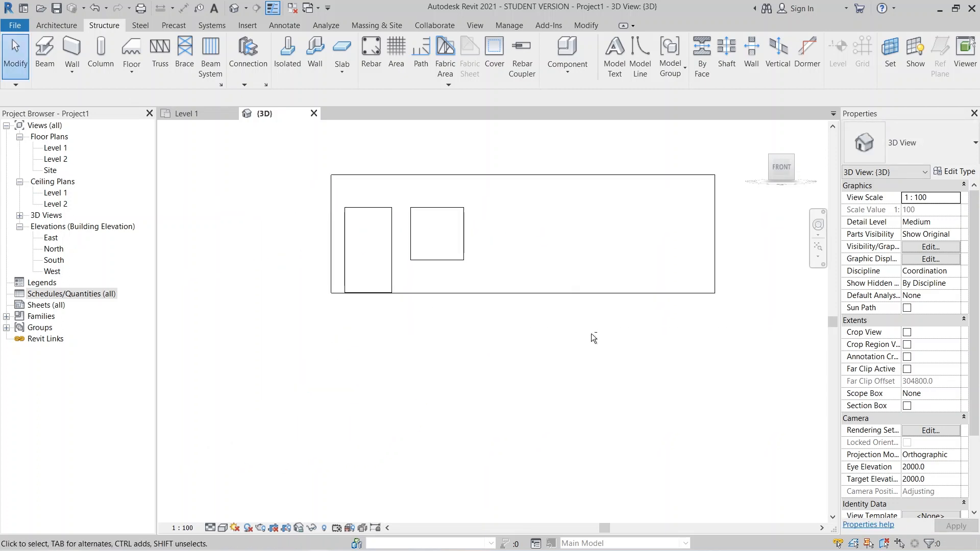
pyautogui.keyDown('shift'); pyautogui.moveTo(593, 338); pyautogui.dragTo(390, 355, button='middle'); pyautogui.keyUp('shift')
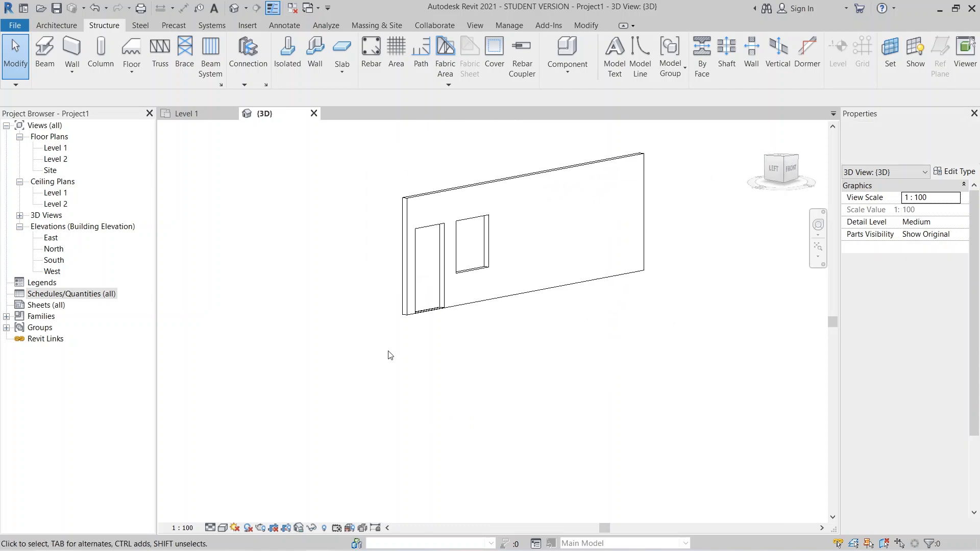
pyautogui.scroll(5, 446, 343)
pyautogui.click(441, 290)
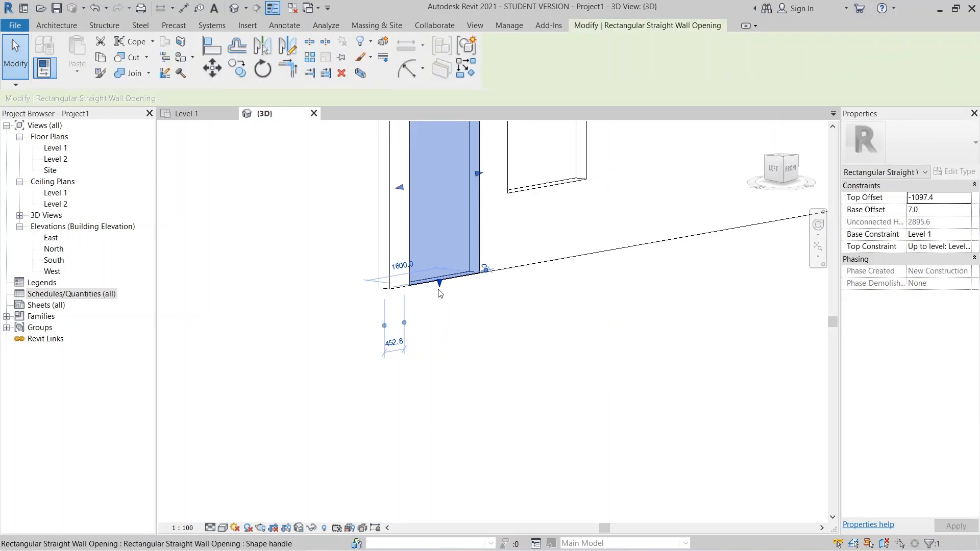
pyautogui.click(483, 365)
pyautogui.keyDown('shift'); pyautogui.moveTo(483, 365); pyautogui.dragTo(587, 419, button='middle'); pyautogui.keyUp('shift')
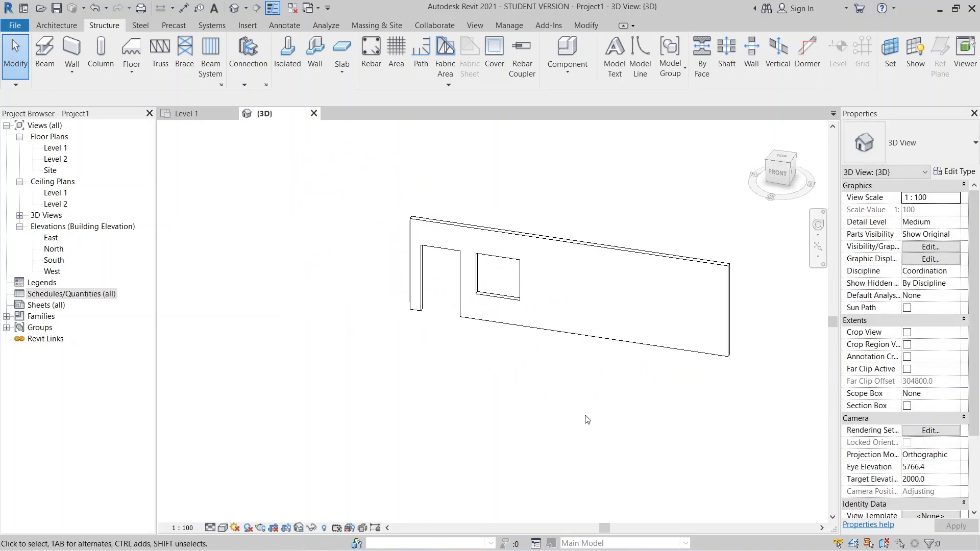
pyautogui.moveTo(564, 220); pyautogui.dragTo(570, 246, button='middle')
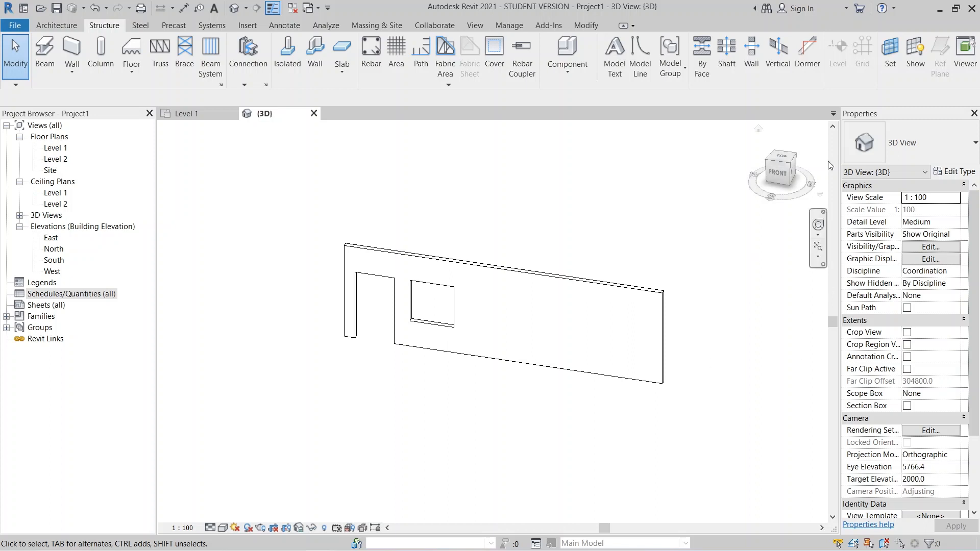
# Open the precast configuration and review the solid wall segmentation settings, including the horizontal gap and minimum wall length
pyautogui.click(184, 28)
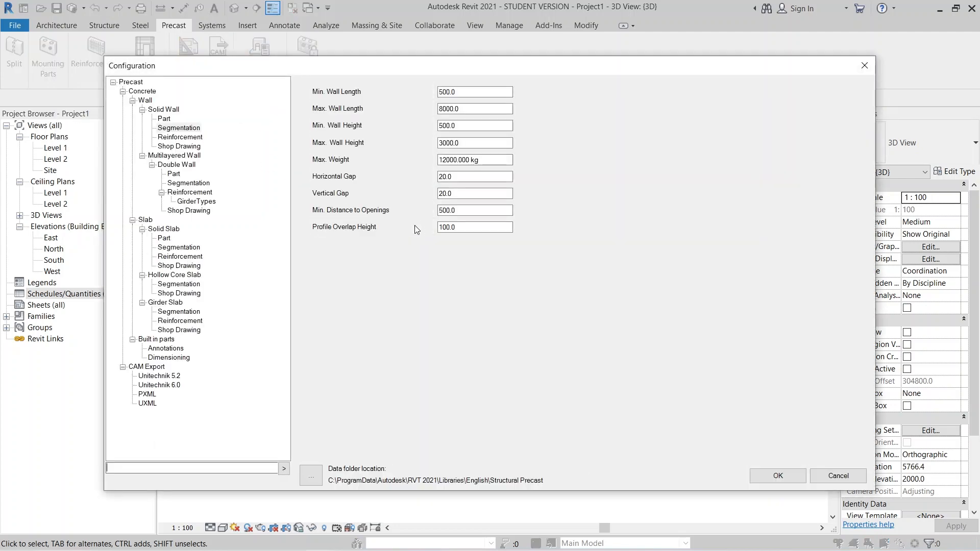
pyautogui.moveTo(395, 67); pyautogui.dragTo(456, 51)
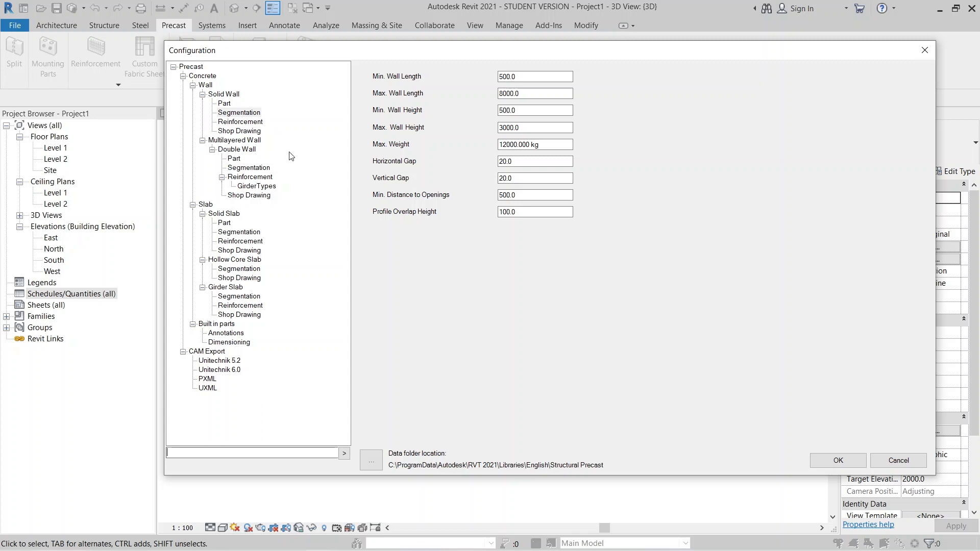
pyautogui.click(230, 118)
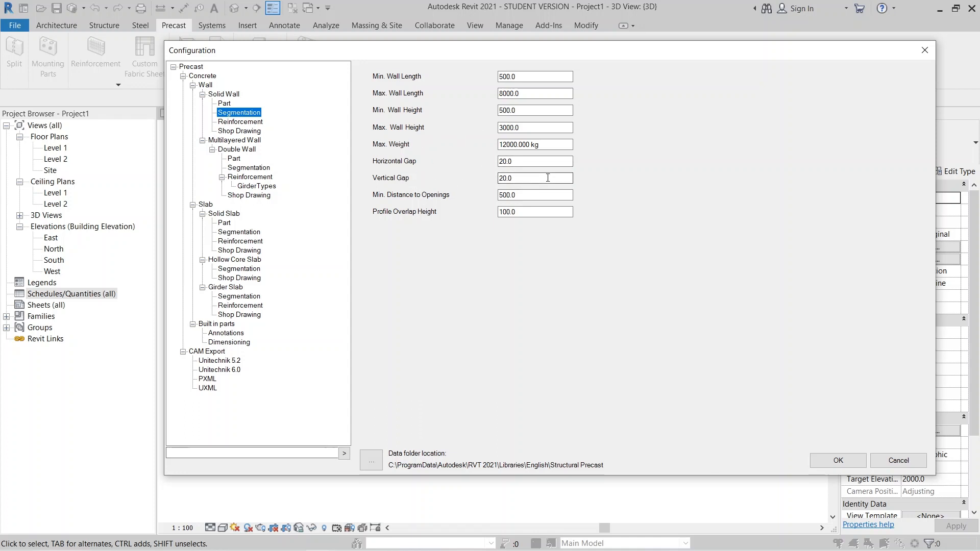
pyautogui.click(534, 161)
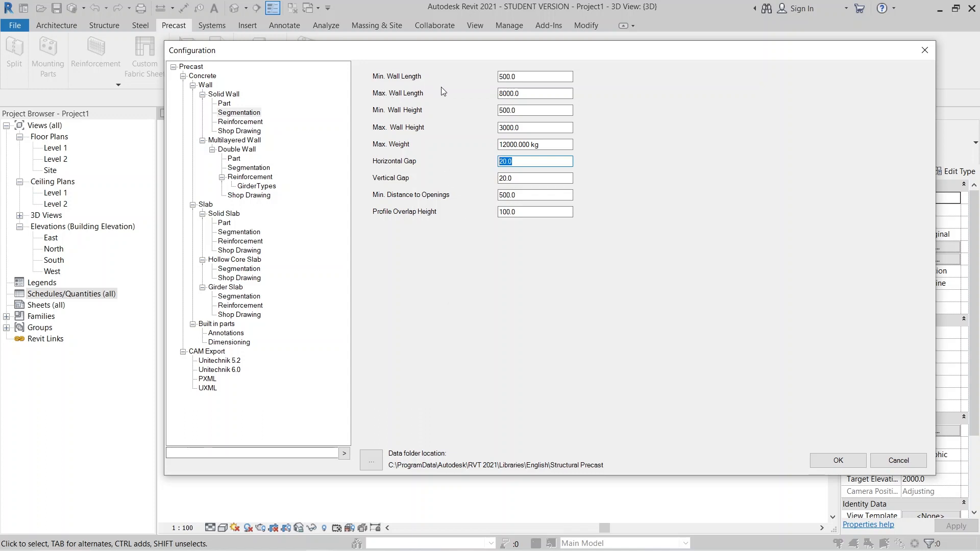
pyautogui.click(533, 77)
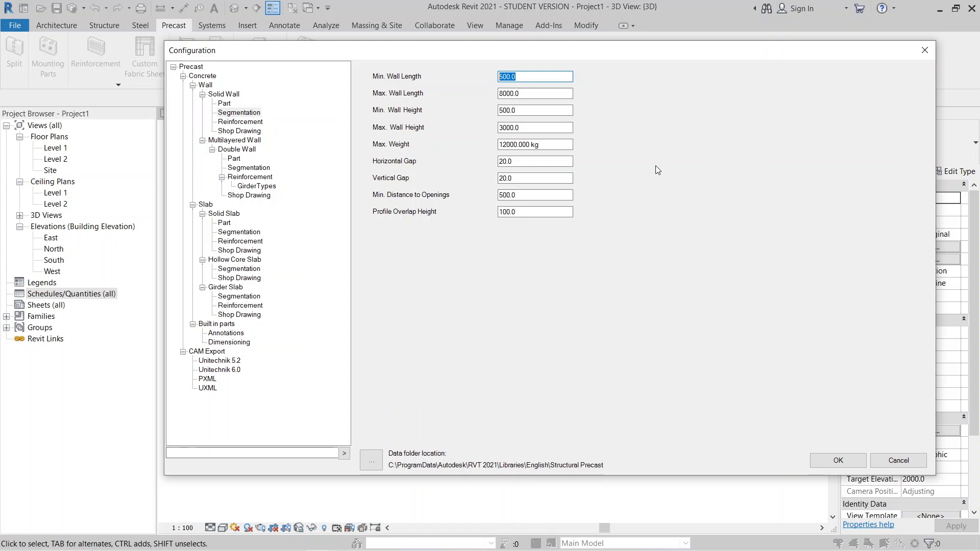
# Open the Rebar Two Layers area reinforcement type for solid walls, keeping Steel Bar as reinforcement, and check its cover offset
pyautogui.click(240, 122)
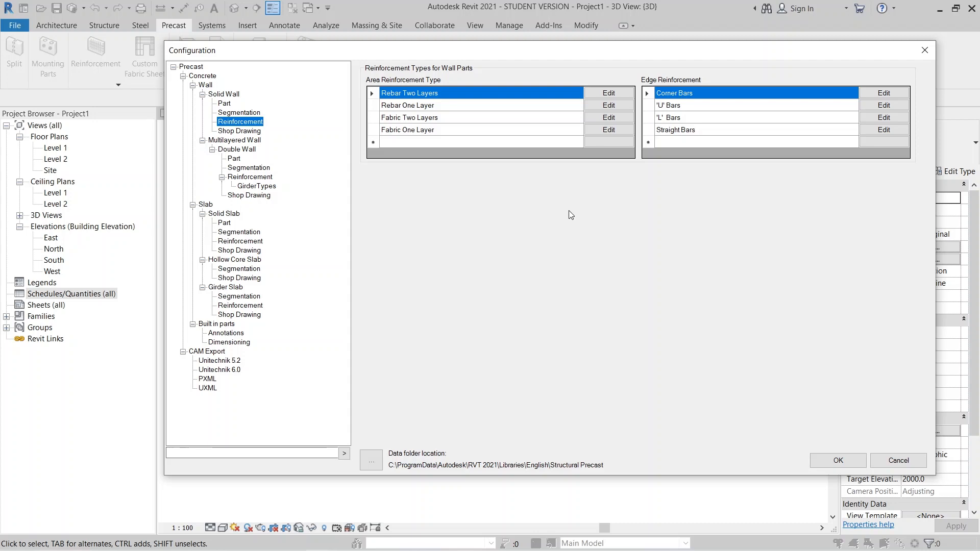
pyautogui.click(602, 96)
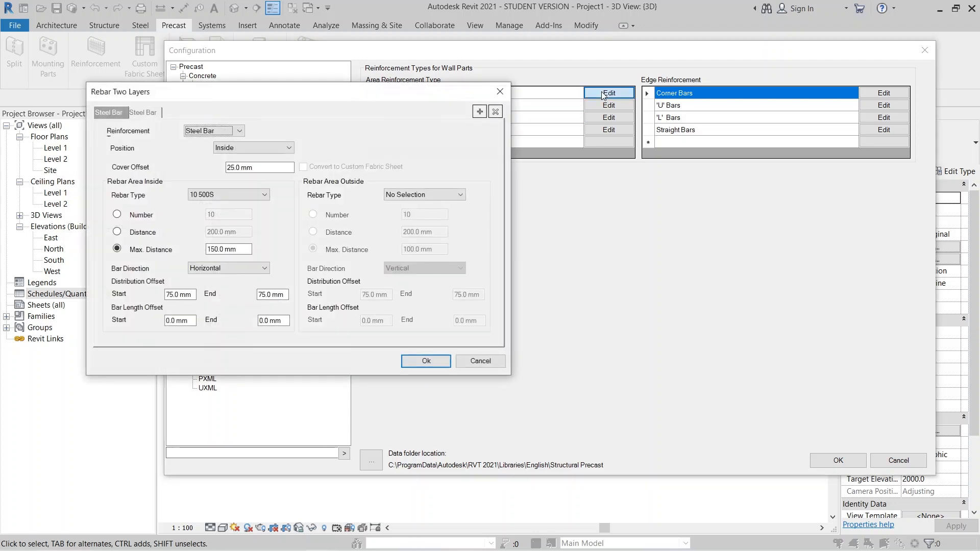
pyautogui.moveTo(404, 102); pyautogui.dragTo(610, 54)
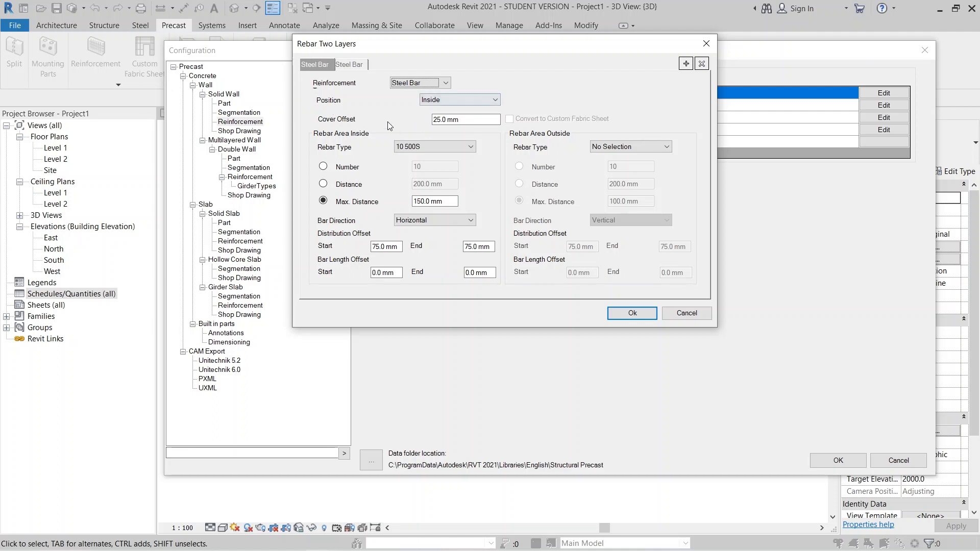
pyautogui.click(418, 84)
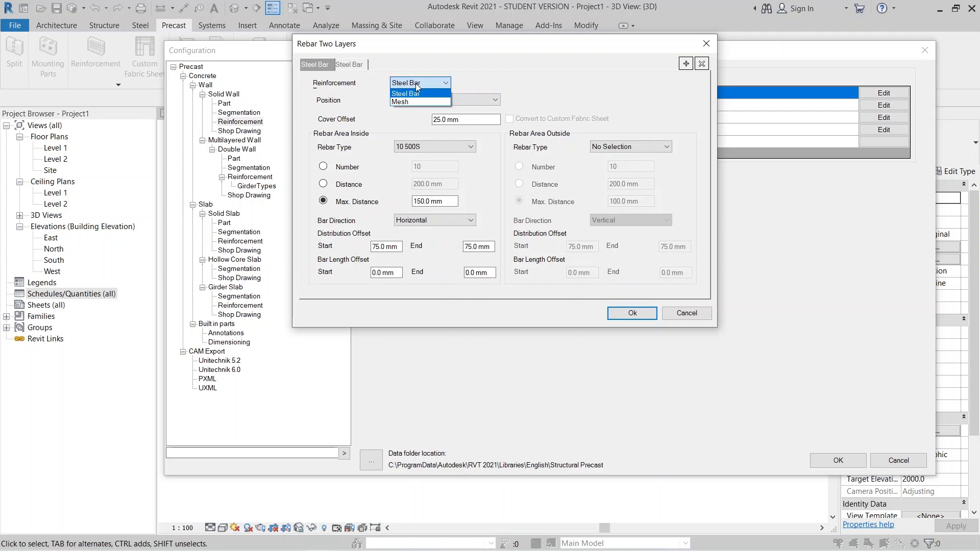
pyautogui.click(416, 86)
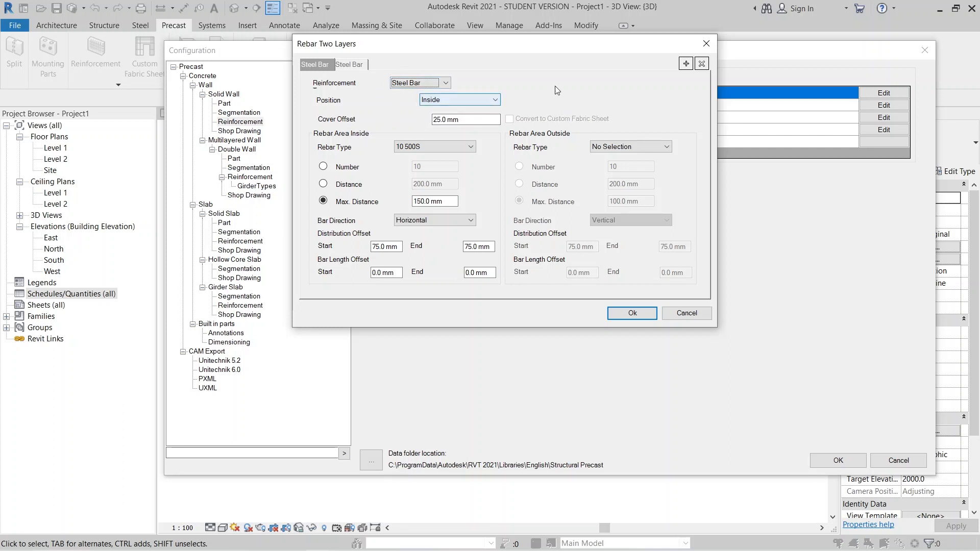
pyautogui.click(464, 121)
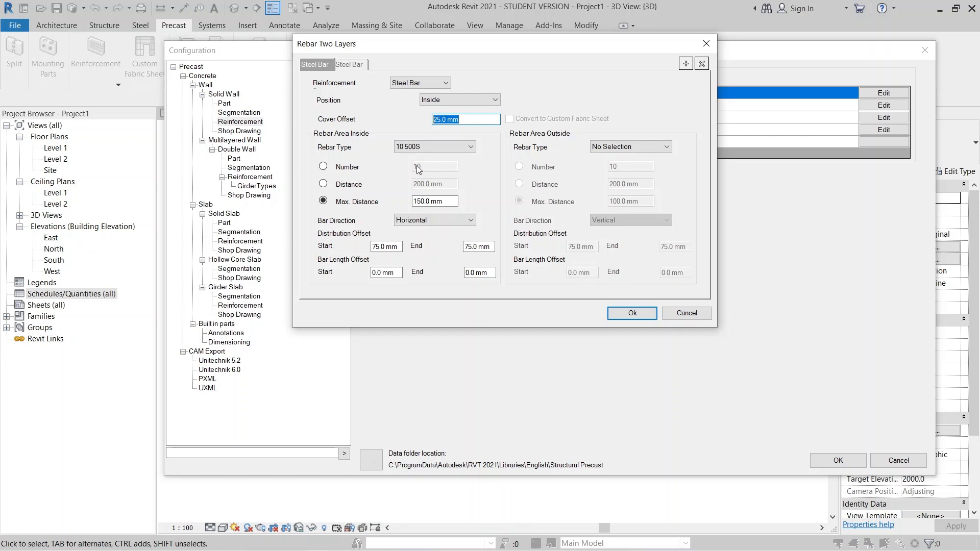
# Set the rebar type of the inside rebar area to 20 500S
pyautogui.click(464, 148)
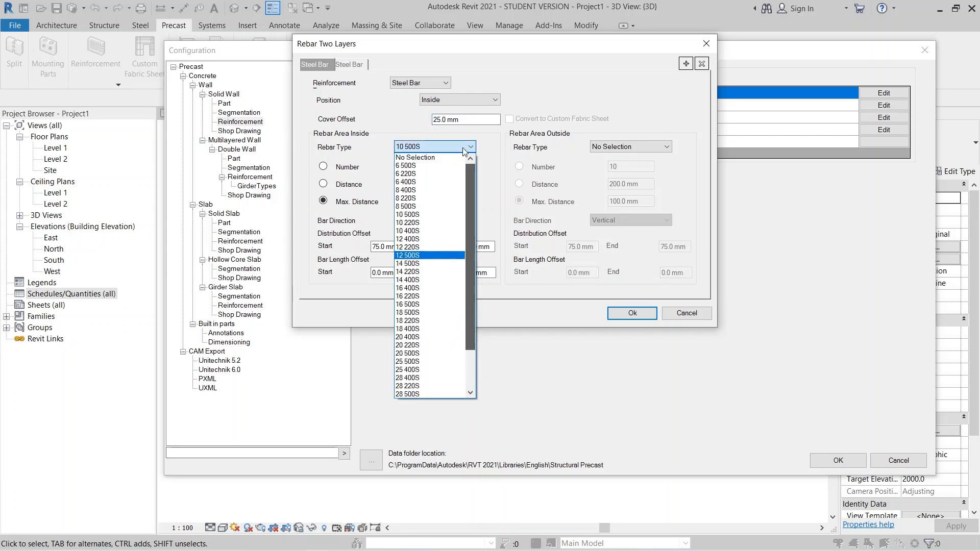
pyautogui.click(431, 157)
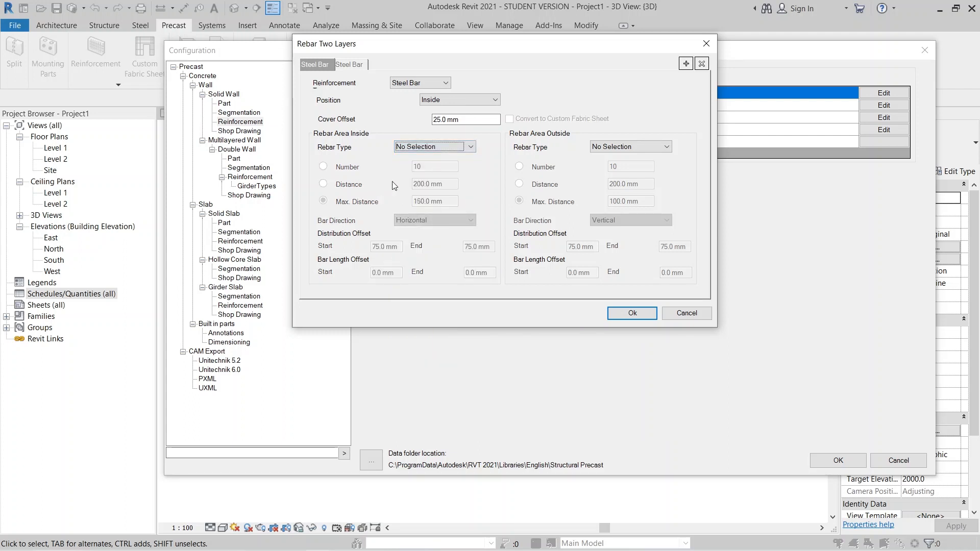
pyautogui.click(454, 148)
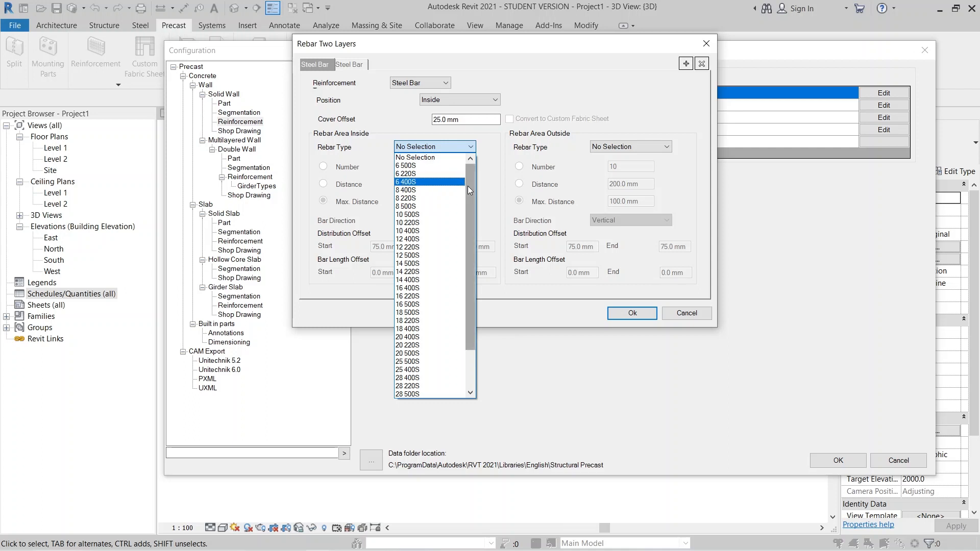
pyautogui.moveTo(467, 186); pyautogui.dragTo(469, 198)
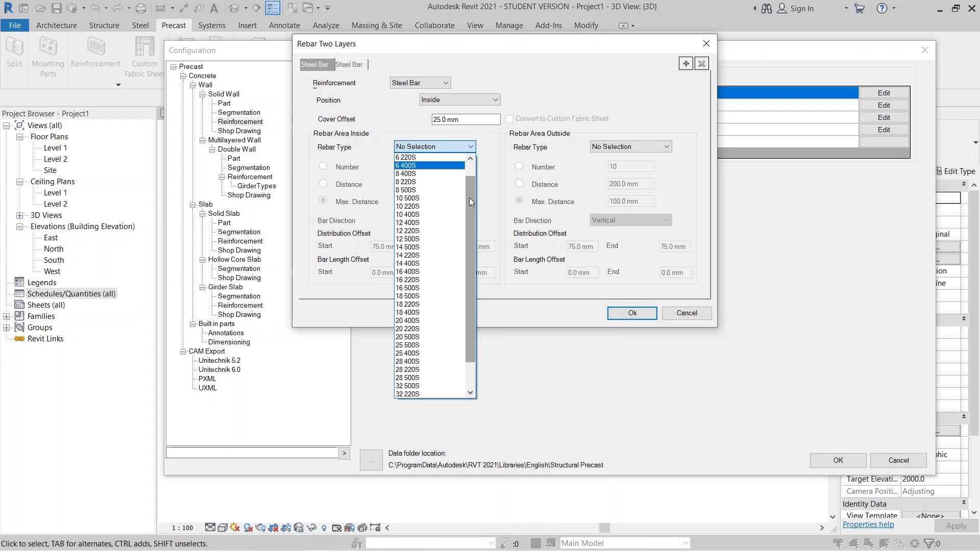
pyautogui.click(402, 337)
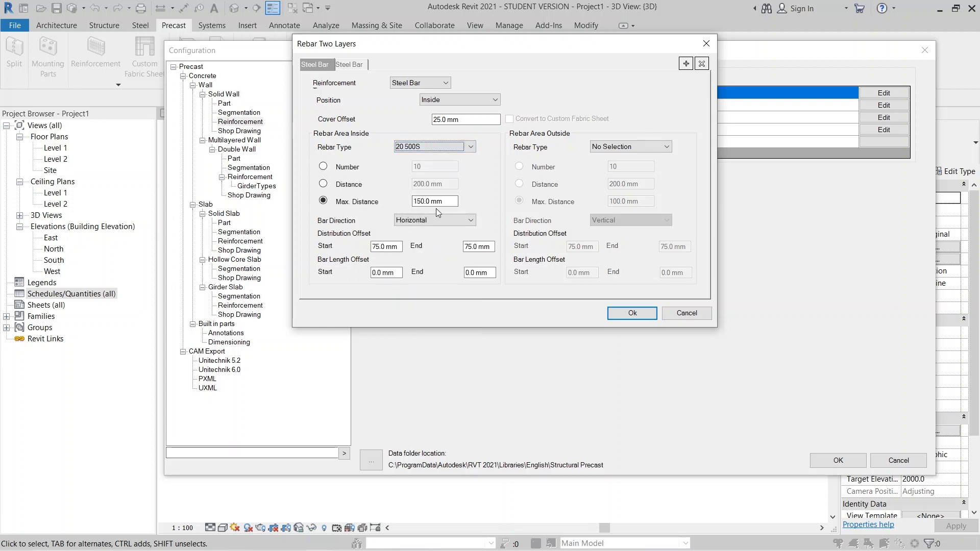
# Set the inside rebar area's maximum distance to 100 mm and keep its bar direction horizontal
pyautogui.tripleClick(454, 201)
pyautogui.write('100mm')
pyautogui.click(452, 220)
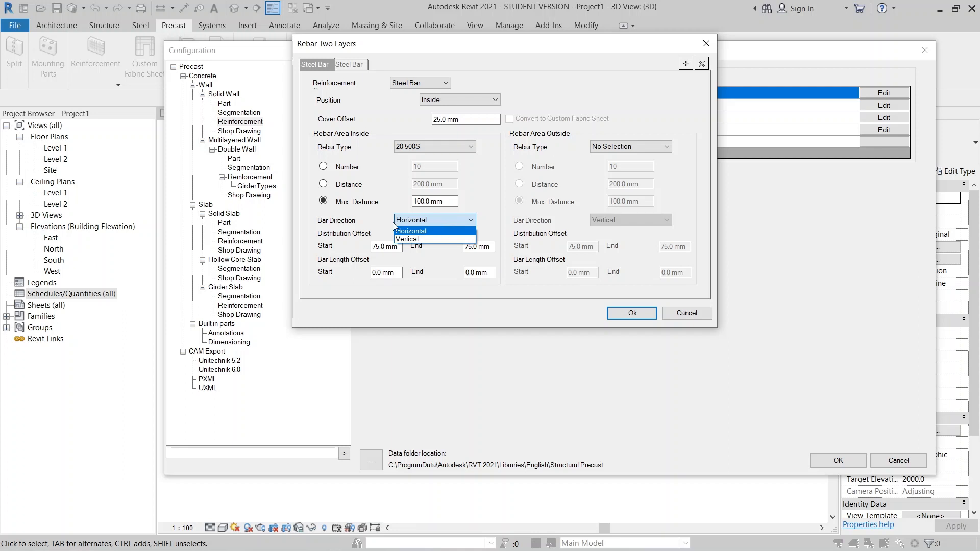
pyautogui.click(442, 232)
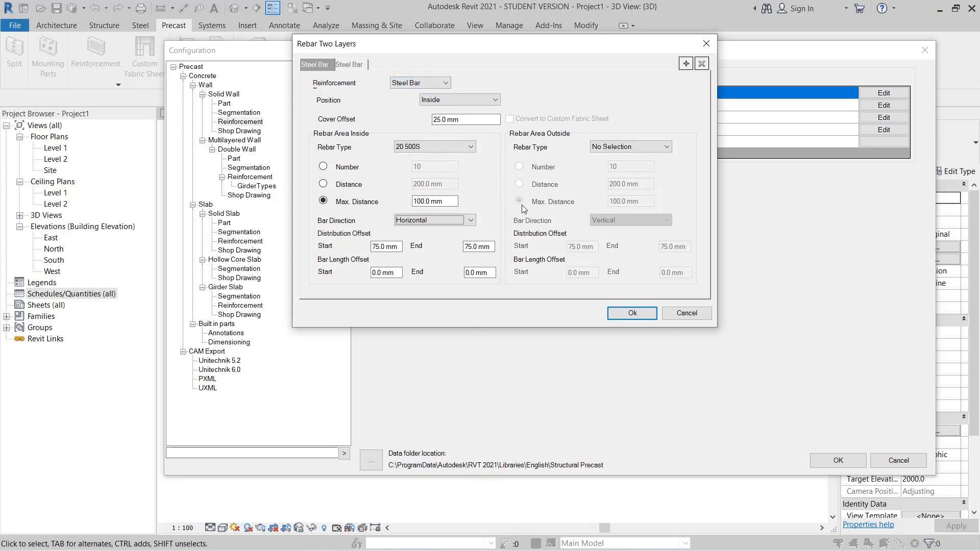
# Set the outside rebar area's type to 20 500S and confirm the Rebar Two Layers settings after checking the second steel bar layer
pyautogui.click(654, 148)
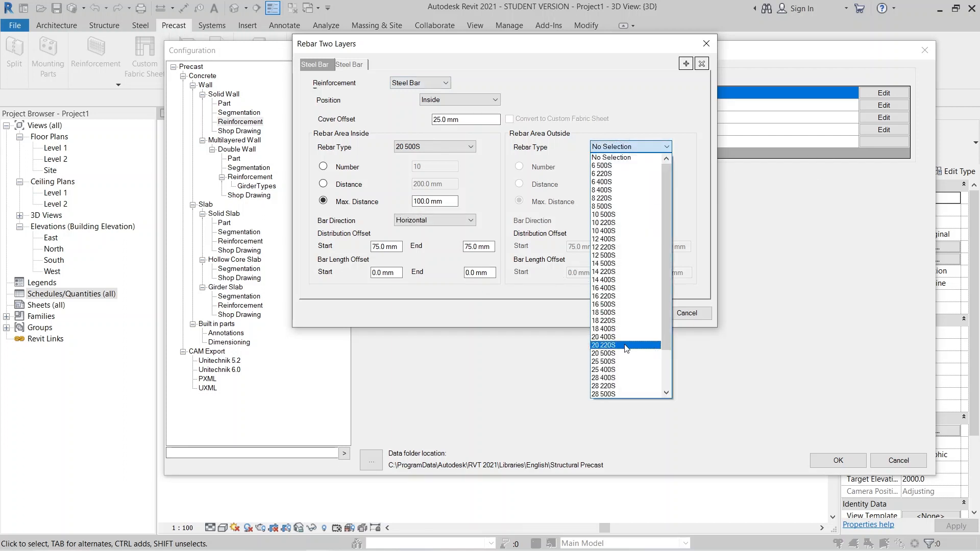
pyautogui.click(603, 356)
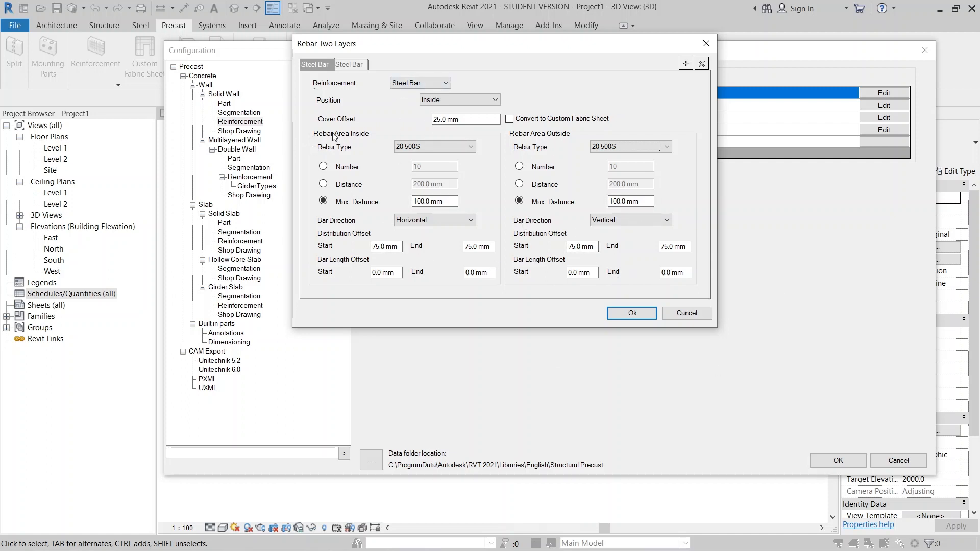
pyautogui.click(349, 64)
pyautogui.click(414, 84)
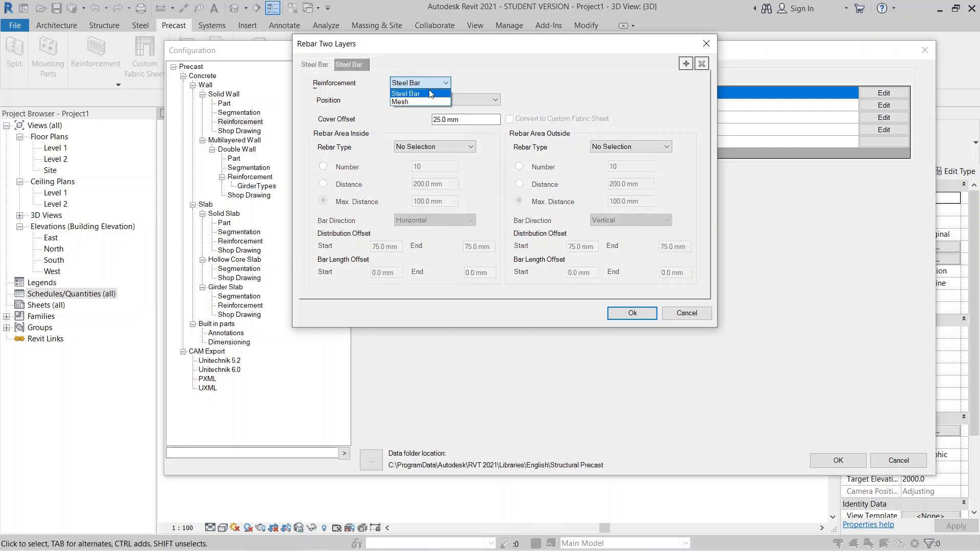
pyautogui.click(584, 91)
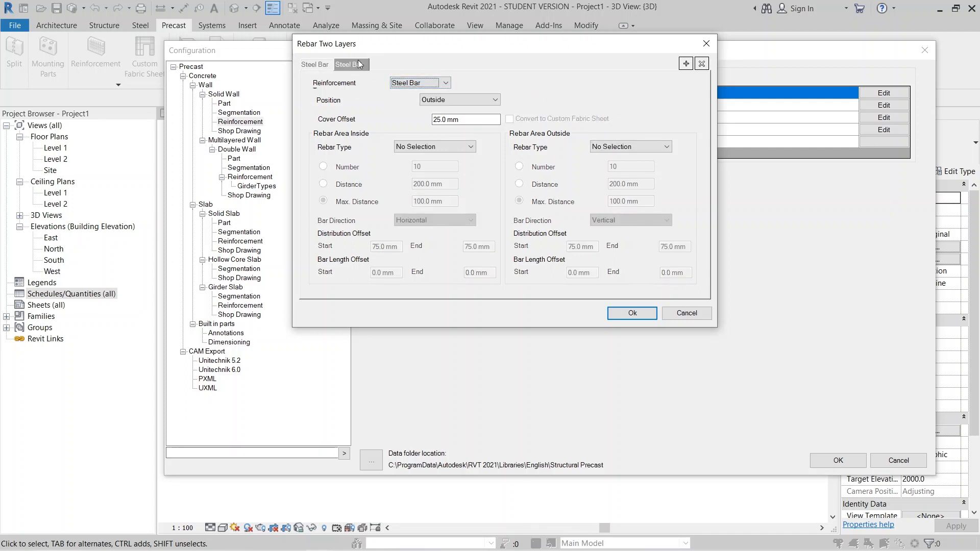
pyautogui.click(312, 64)
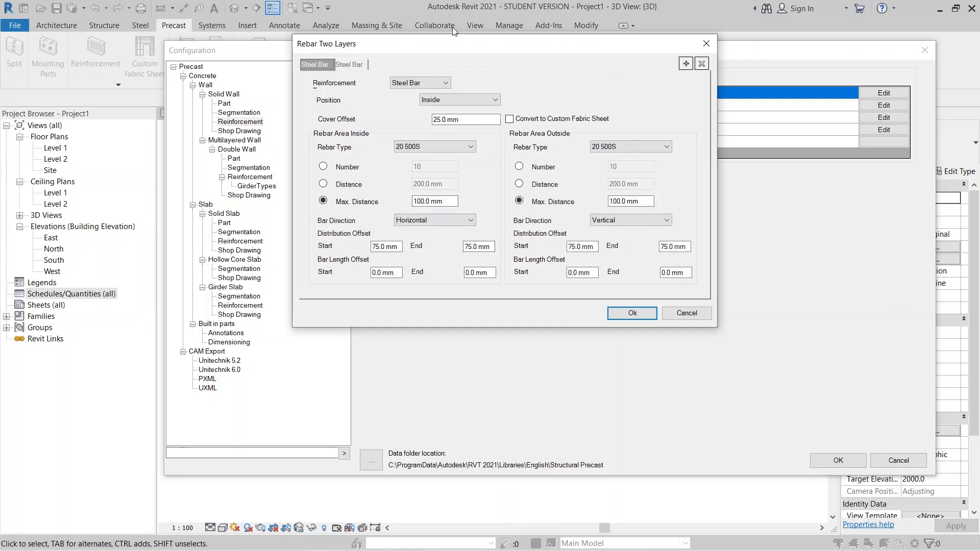
pyautogui.click(632, 313)
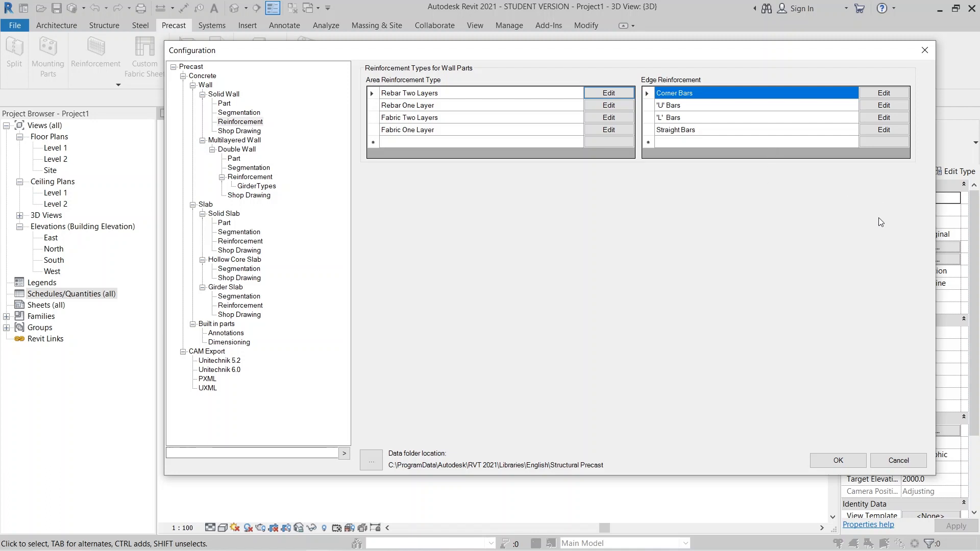
# Change the Corner Bars edge reinforcement to the third layout type in its list and save the precast configuration
pyautogui.click(883, 93)
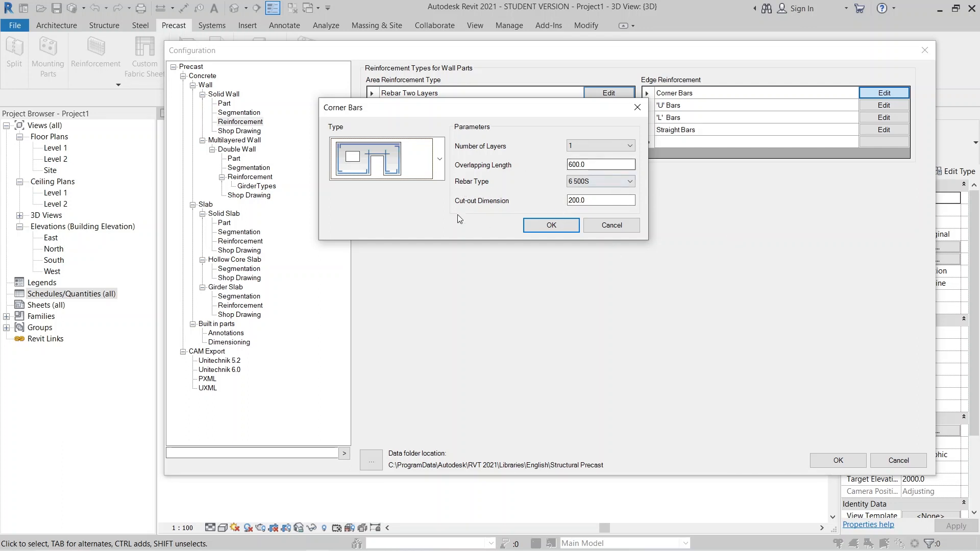
pyautogui.click(440, 156)
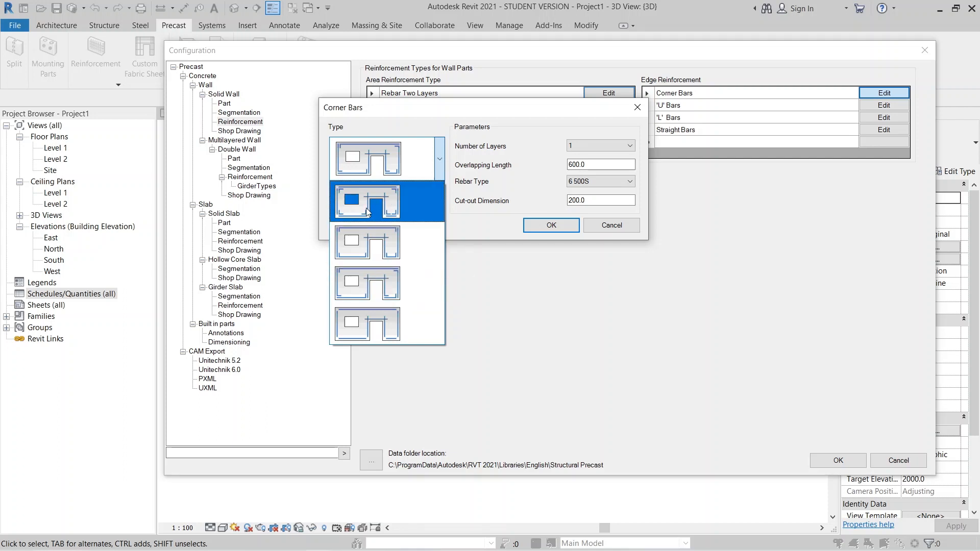
pyautogui.click(369, 293)
pyautogui.click(569, 228)
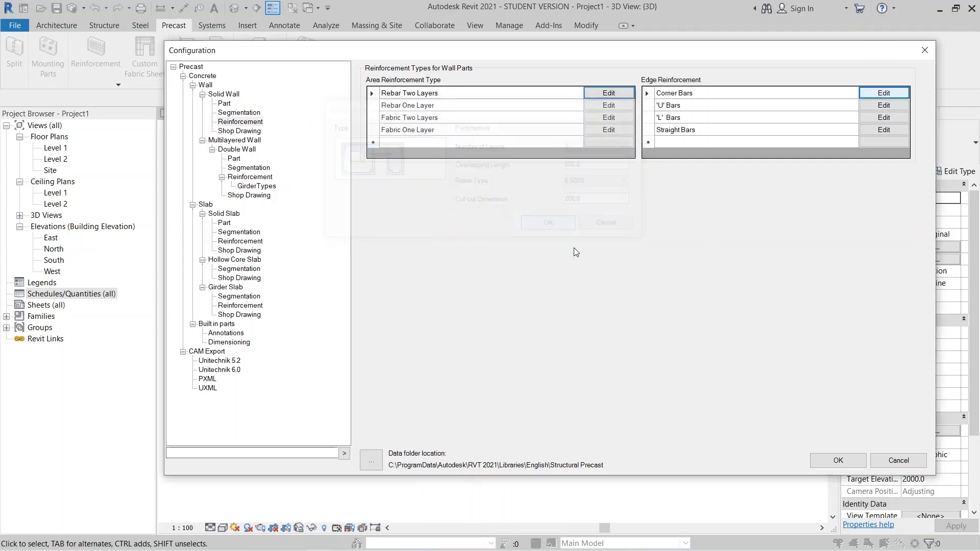
pyautogui.click(838, 460)
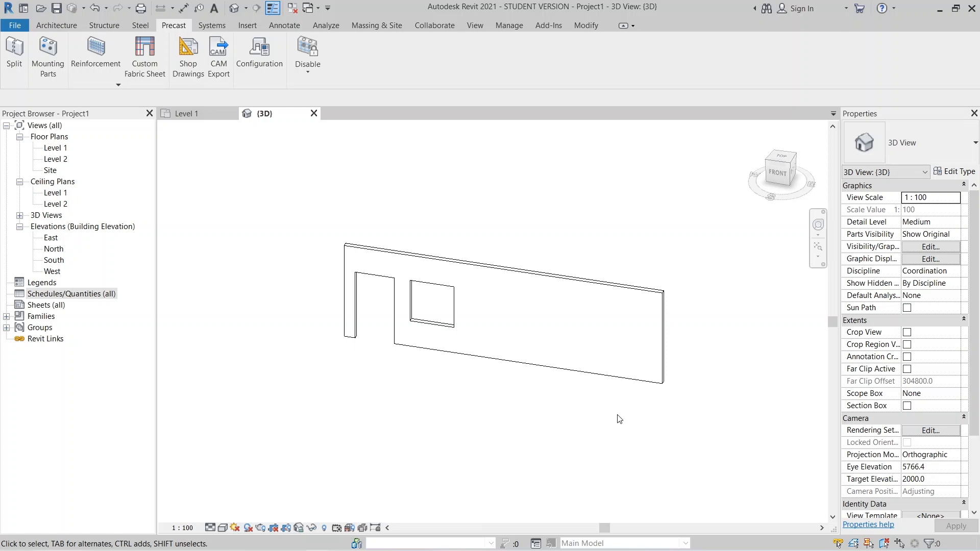
# Split the wall with both openings into precast parts and accept the bracing insert warnings
pyautogui.click(646, 382)
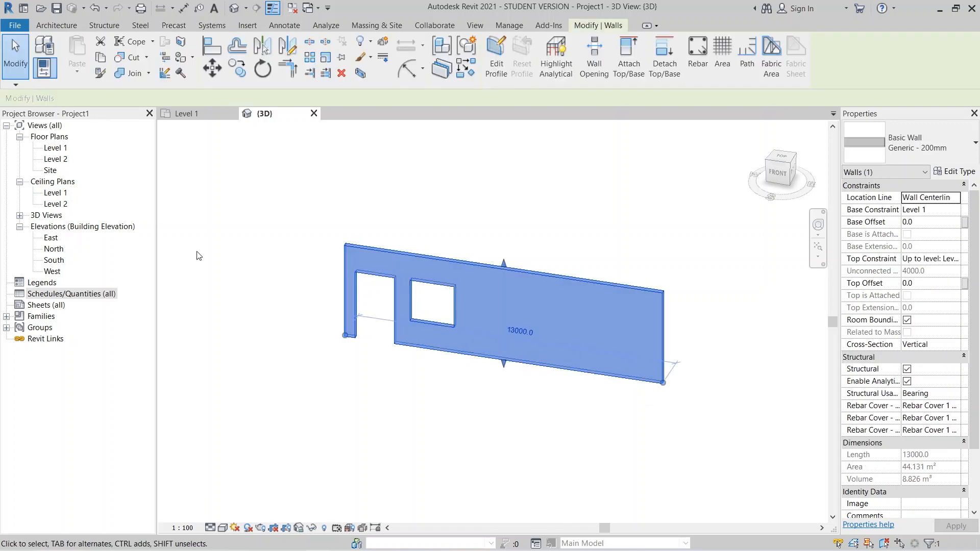
pyautogui.click(174, 25)
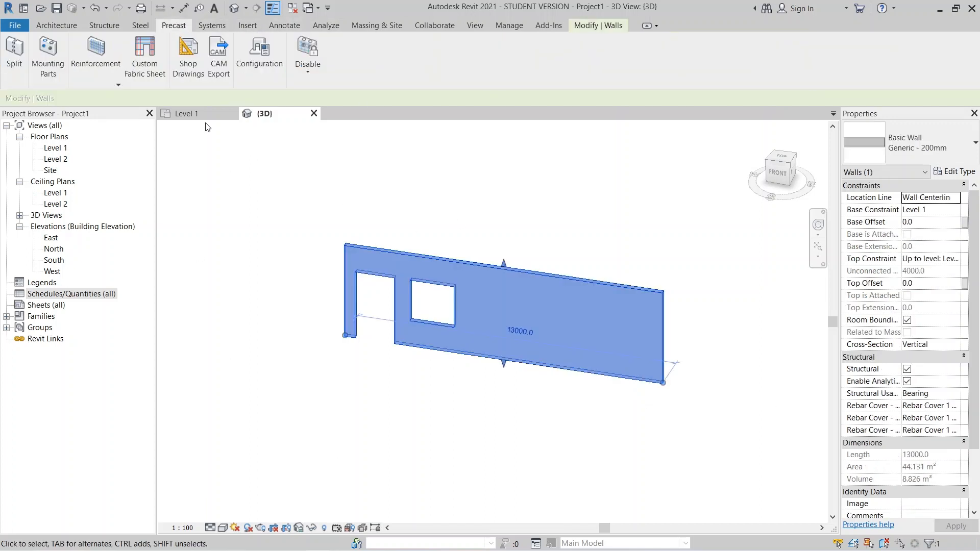
pyautogui.click(14, 65)
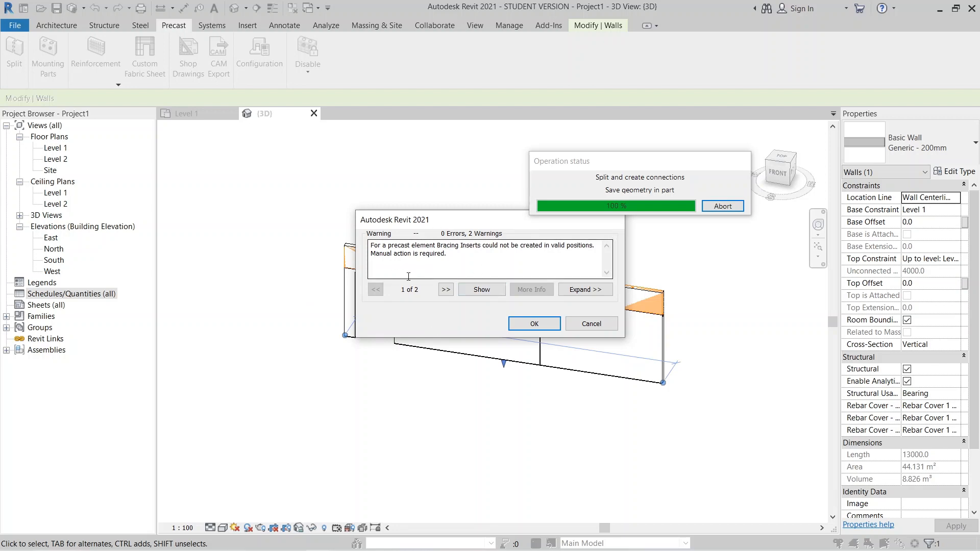
pyautogui.click(533, 323)
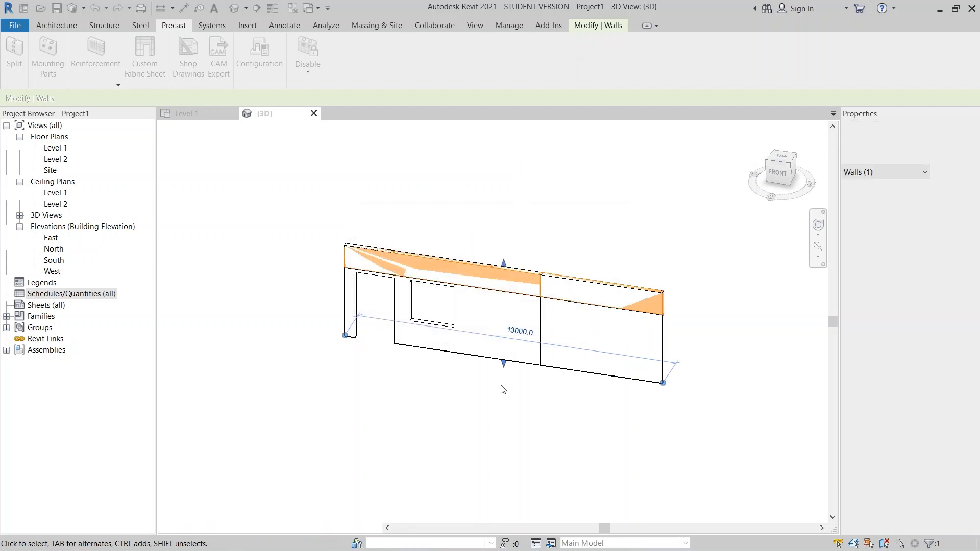
# Examine the lifting anchor on the upper precast part and the vertical joint between the two upper parts
pyautogui.click(515, 419)
pyautogui.keyDown('shift'); pyautogui.moveTo(516, 420); pyautogui.dragTo(333, 331, button='middle'); pyautogui.keyUp('shift')
pyautogui.click(333, 331)
pyautogui.scroll(4, 274, 339)
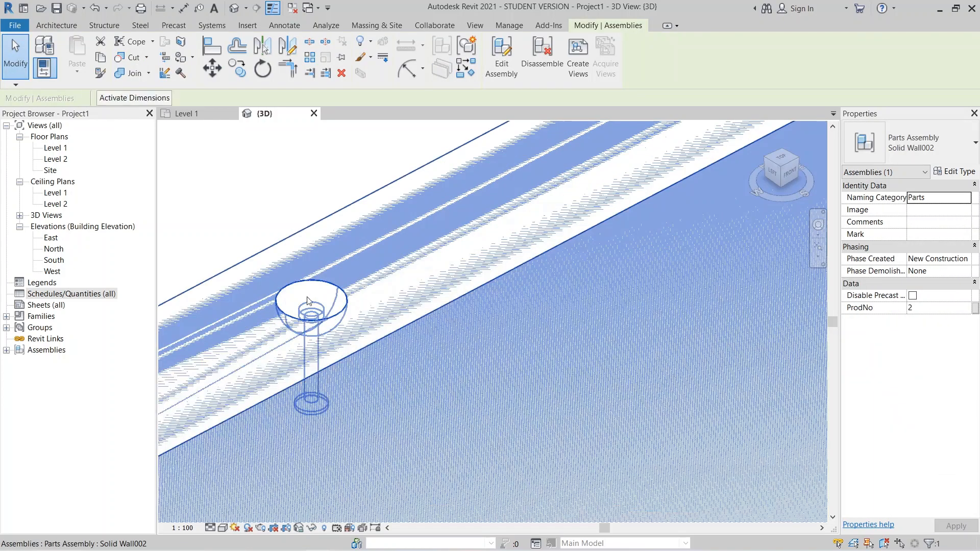
pyautogui.scroll(-3, 317, 314)
pyautogui.scroll(-4, 349, 318)
pyautogui.moveTo(433, 331); pyautogui.dragTo(261, 481, button='middle')
pyautogui.moveTo(664, 220); pyautogui.dragTo(482, 357, button='middle')
pyautogui.scroll(-2, 489, 355)
pyautogui.moveTo(563, 350); pyautogui.dragTo(505, 320, button='middle')
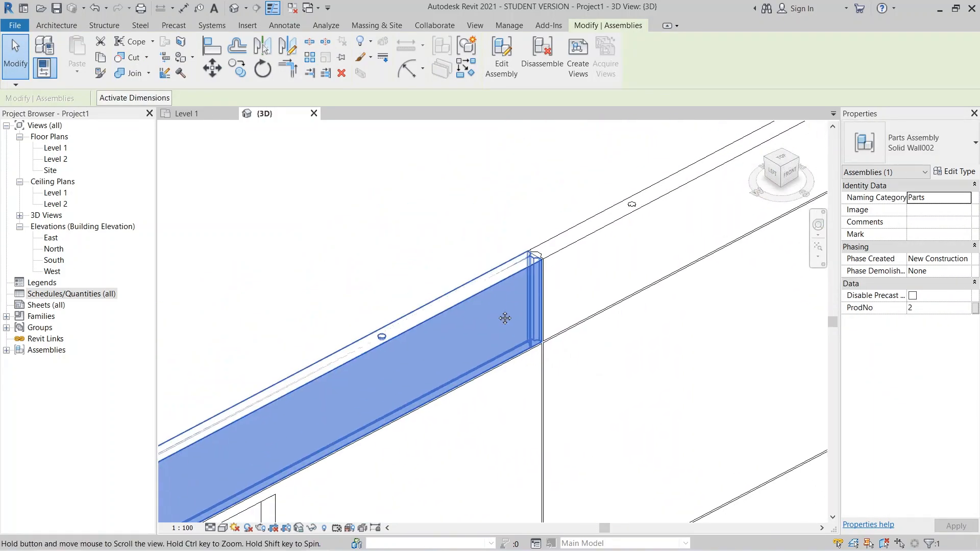
pyautogui.scroll(2, 520, 277)
pyautogui.scroll(2, 516, 274)
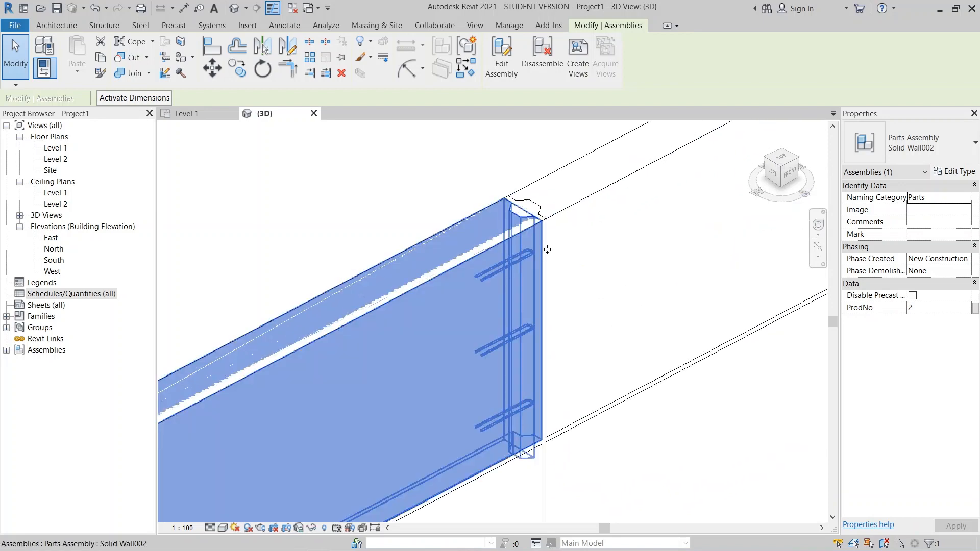
# Switch the 3D view to wireframe display and examine the connection loops and joint profile between the adjacent precast parts
pyautogui.click(211, 529)
pyautogui.click(240, 462)
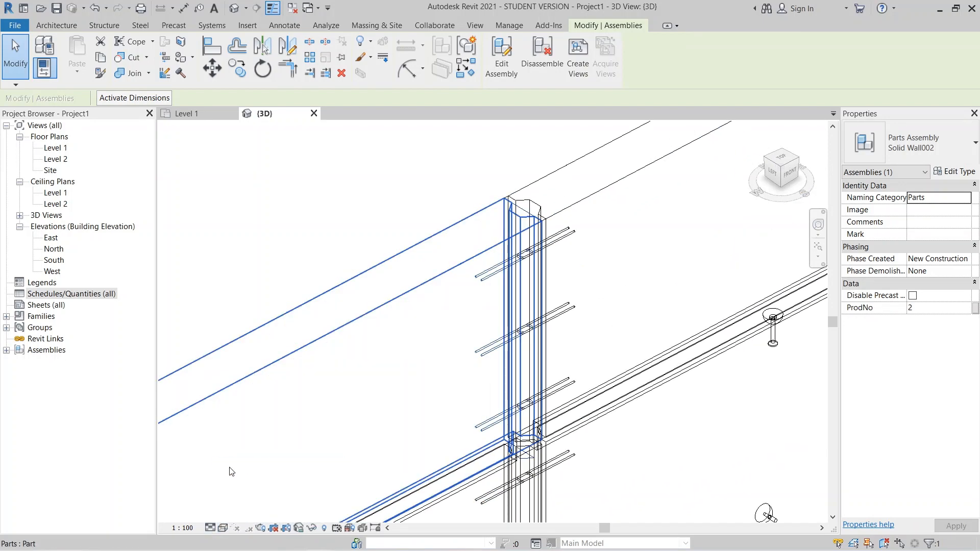
pyautogui.scroll(-2, 505, 247)
pyautogui.moveTo(568, 355); pyautogui.dragTo(521, 286, button='middle')
pyautogui.scroll(3, 594, 301)
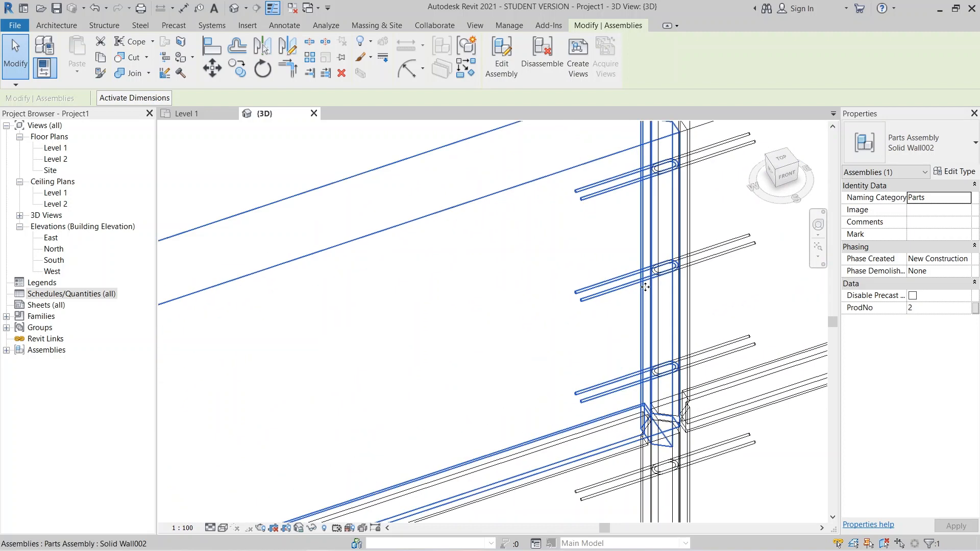
pyautogui.scroll(2, 594, 265)
pyautogui.moveTo(594, 263); pyautogui.dragTo(437, 467, button='middle')
pyautogui.moveTo(723, 172); pyautogui.dragTo(548, 310, button='middle')
pyautogui.scroll(-4, 532, 252)
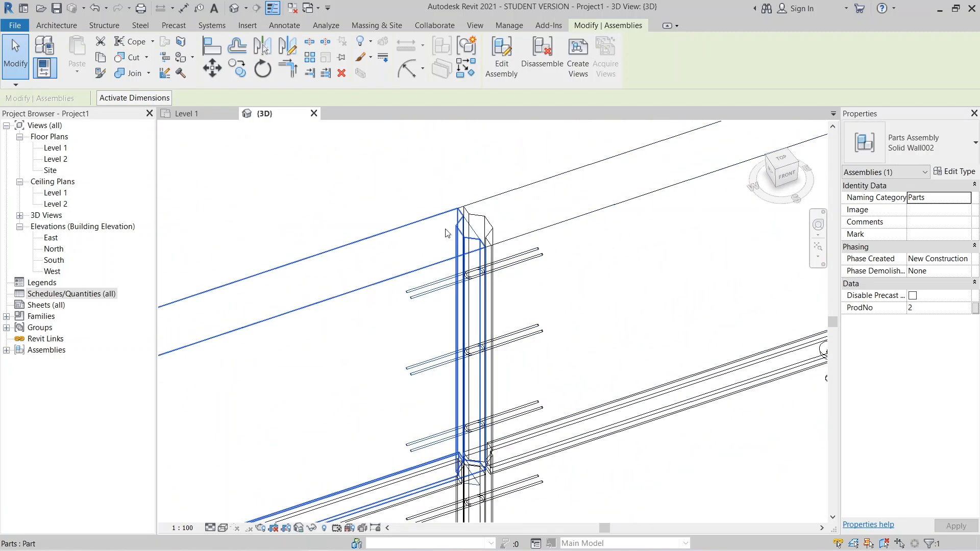
pyautogui.scroll(4, 448, 232)
pyautogui.scroll(2, 484, 169)
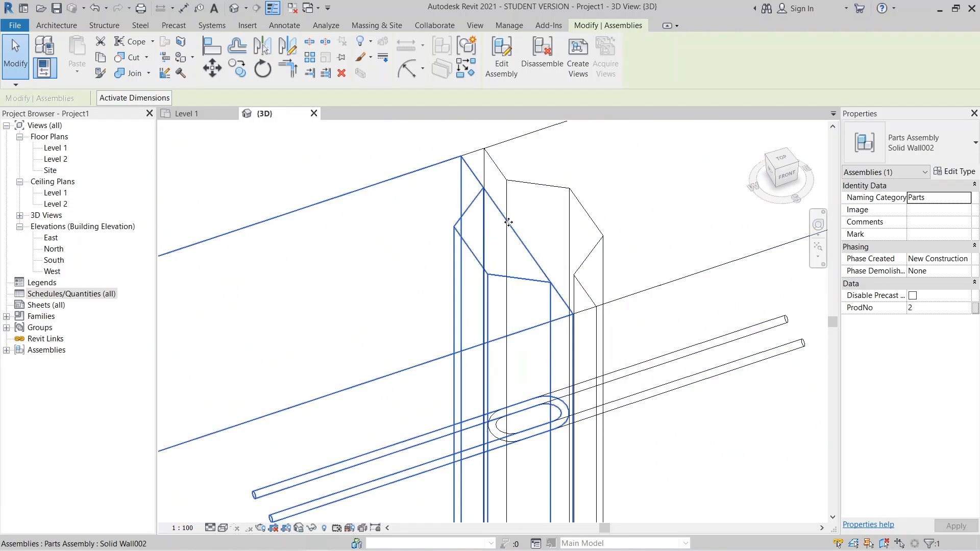
# Reinforce the whole basic wall with Rebar Two Layers area reinforcement and Corner Bars edge reinforcement, accepting the rebar warning
pyautogui.scroll(-10, 513, 260)
pyautogui.moveTo(524, 316); pyautogui.dragTo(501, 195, button='middle')
pyautogui.scroll(-1, 600, 342)
pyautogui.moveTo(600, 343); pyautogui.dragTo(354, 469, button='middle')
pyautogui.scroll(-1, 418, 429)
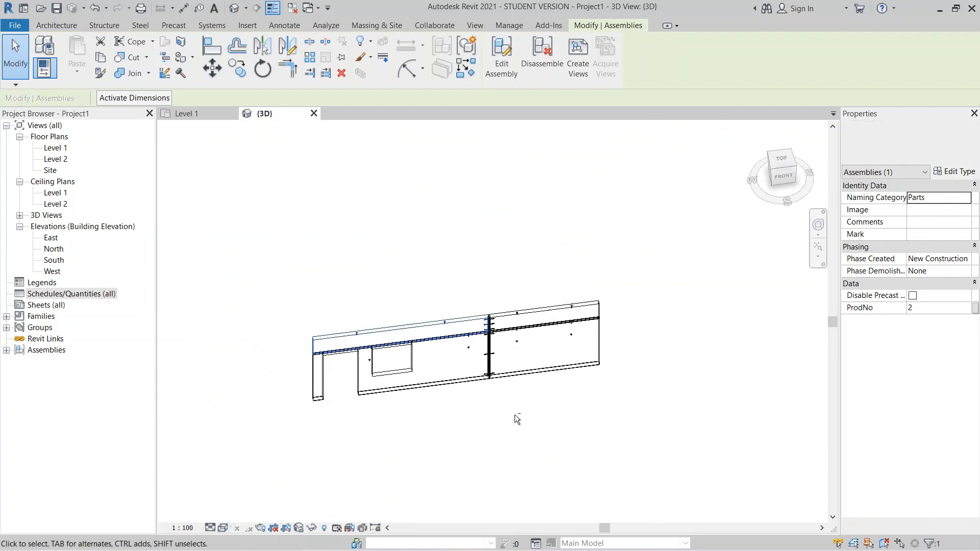
pyautogui.keyDown('shift'); pyautogui.moveTo(515, 420); pyautogui.dragTo(538, 366, button='middle'); pyautogui.keyUp('shift')
pyautogui.scroll(2, 449, 402)
pyautogui.scroll(1, 445, 403)
pyautogui.moveTo(445, 404); pyautogui.dragTo(512, 359, button='middle')
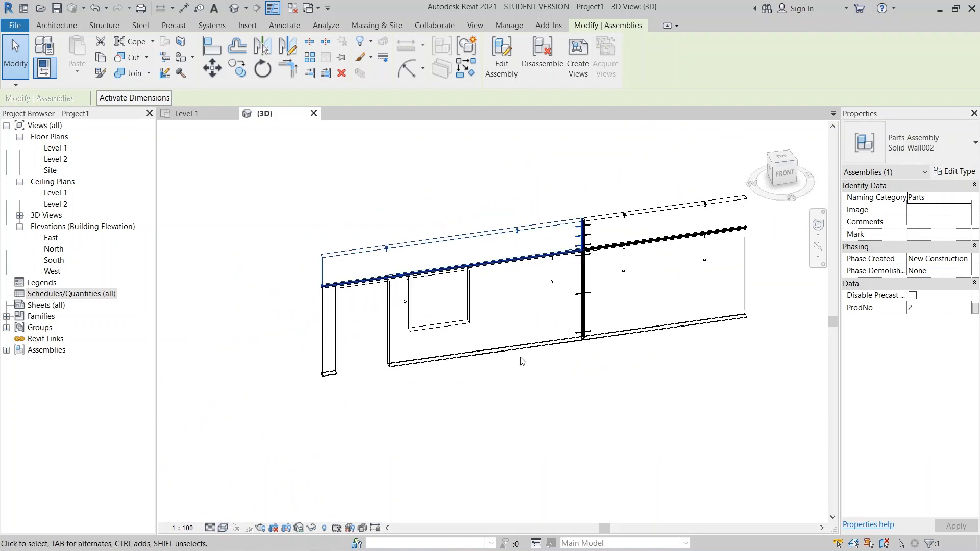
pyautogui.press('Tab')
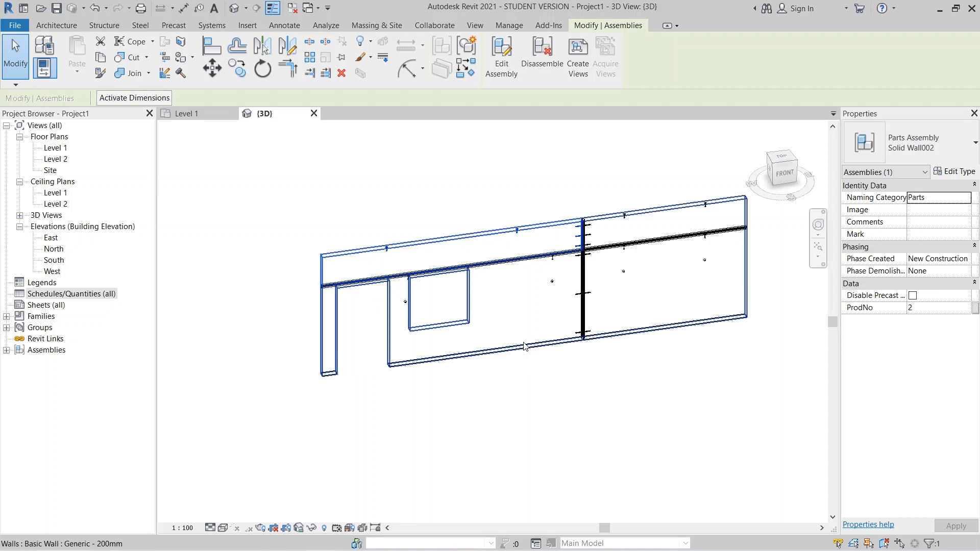
pyautogui.click(524, 346)
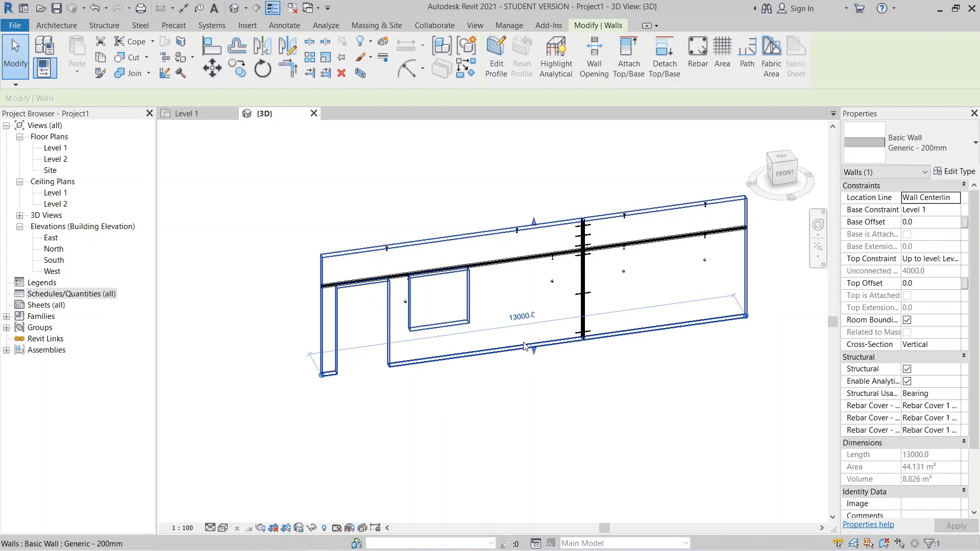
pyautogui.click(167, 28)
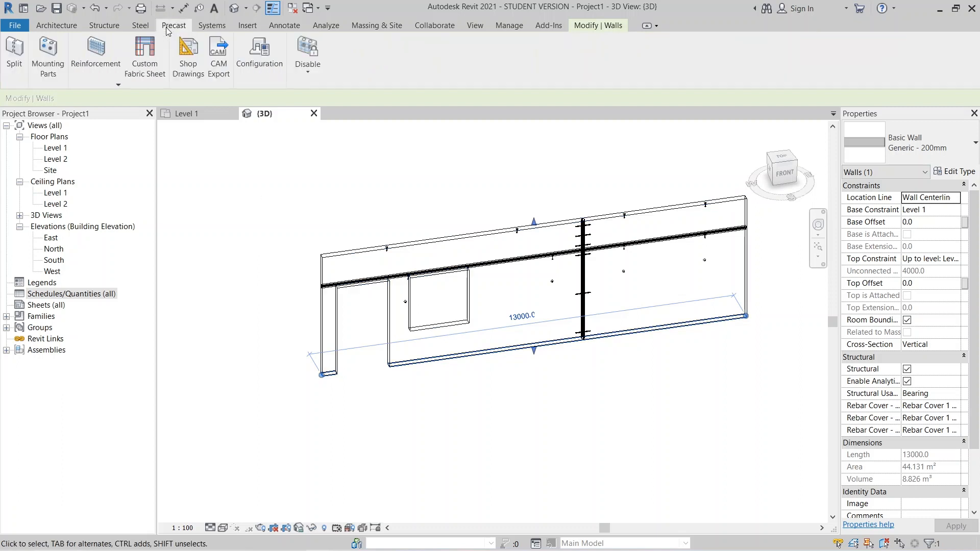
pyautogui.click(106, 48)
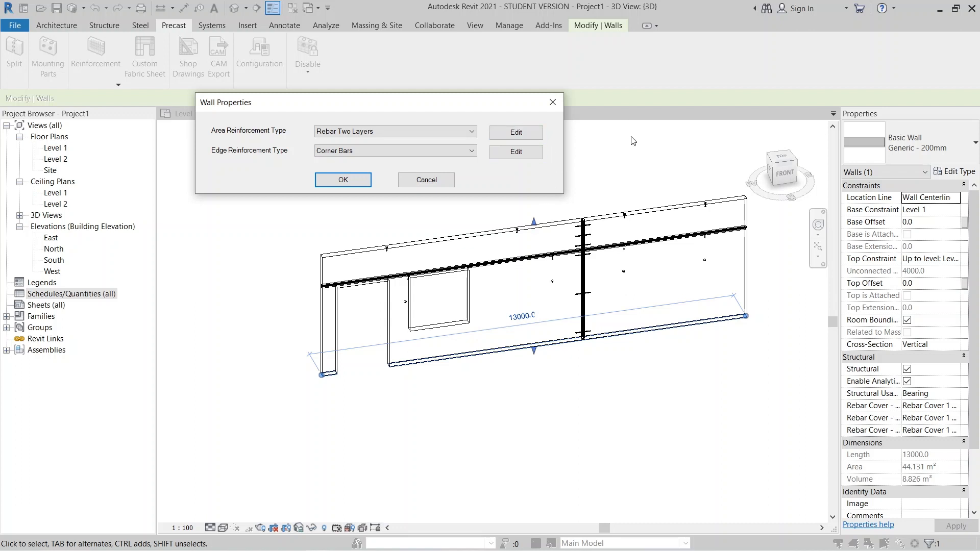
pyautogui.click(345, 183)
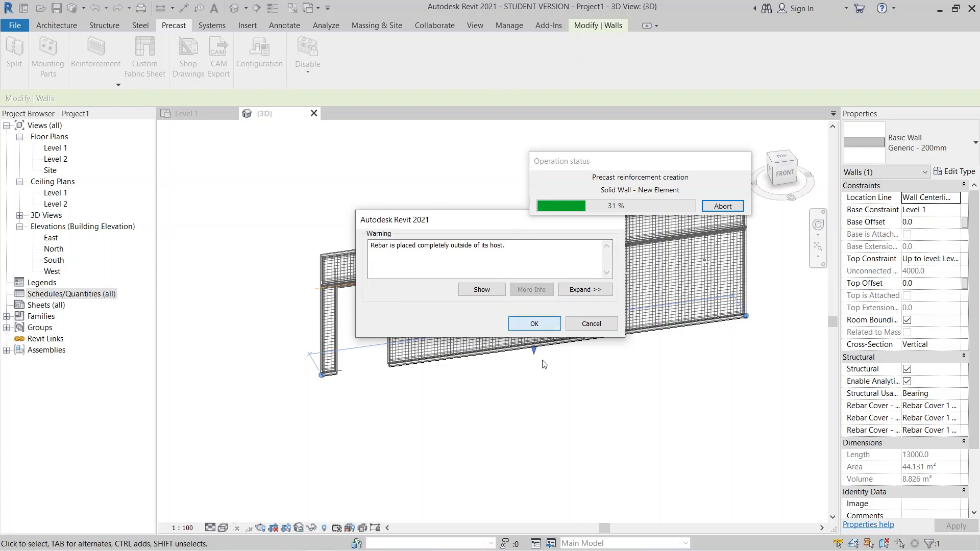
pyautogui.click(534, 323)
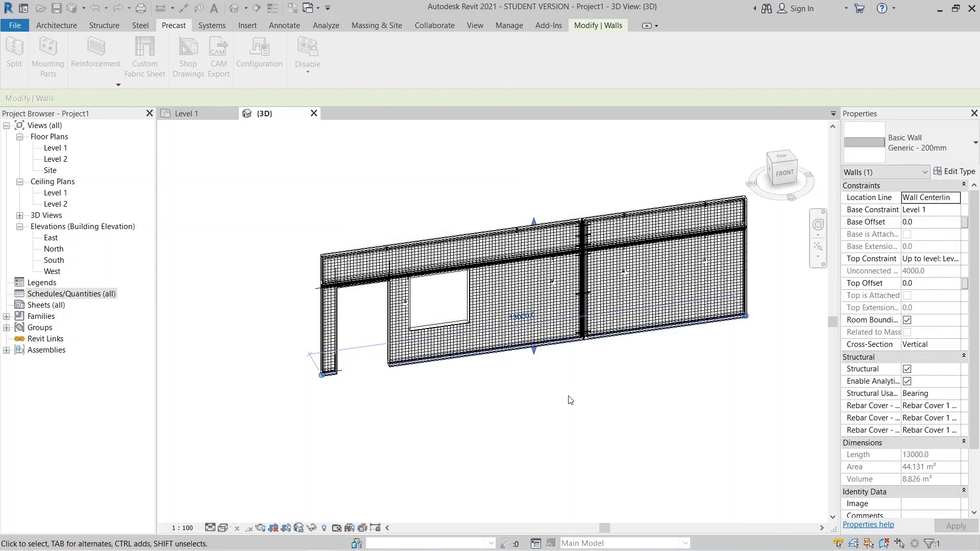
# Examine the generated reinforcement mesh around the window and door openings
pyautogui.scroll(3, 569, 397)
pyautogui.moveTo(412, 396); pyautogui.dragTo(580, 430, button='middle')
pyautogui.keyDown('shift'); pyautogui.moveTo(580, 430); pyautogui.dragTo(565, 424, button='middle'); pyautogui.keyUp('shift')
pyautogui.scroll(3, 511, 350)
pyautogui.scroll(-2, 423, 306)
pyautogui.scroll(2, 455, 186)
pyautogui.scroll(-5, 423, 217)
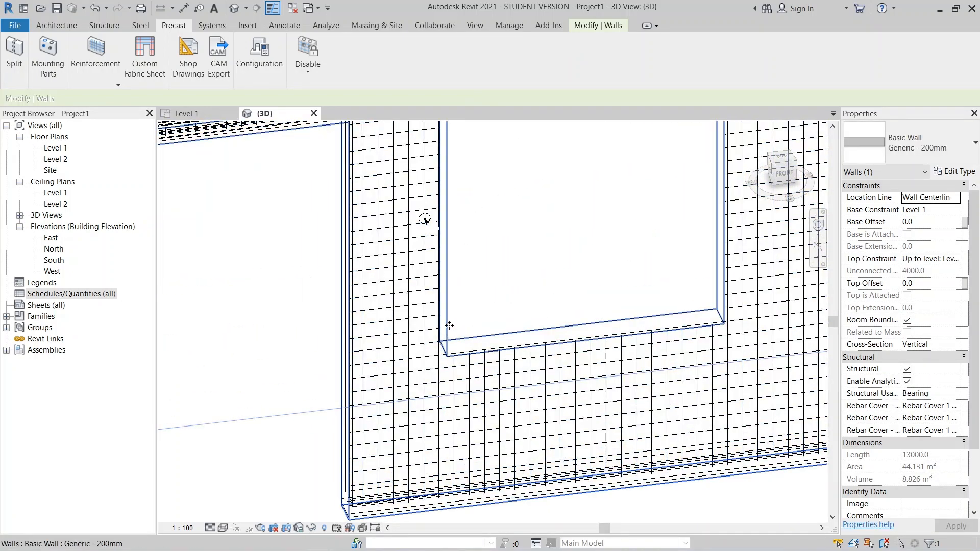
pyautogui.scroll(5, 352, 270)
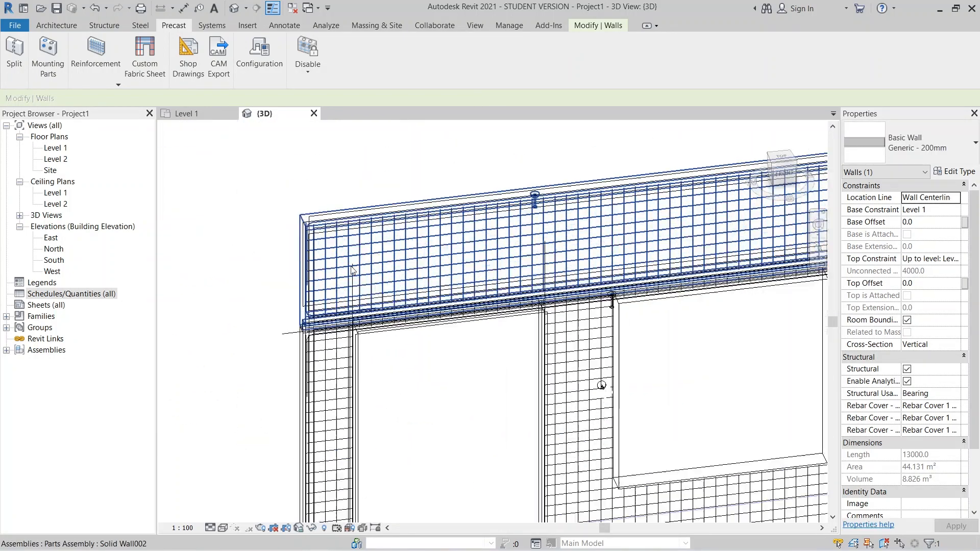
# Inspect the edge and corner bars at the door-side end of the upper precast part, and clear the wall selection
pyautogui.scroll(-3, 356, 270)
pyautogui.moveTo(356, 278); pyautogui.dragTo(359, 291, button='middle')
pyautogui.scroll(6, 332, 276)
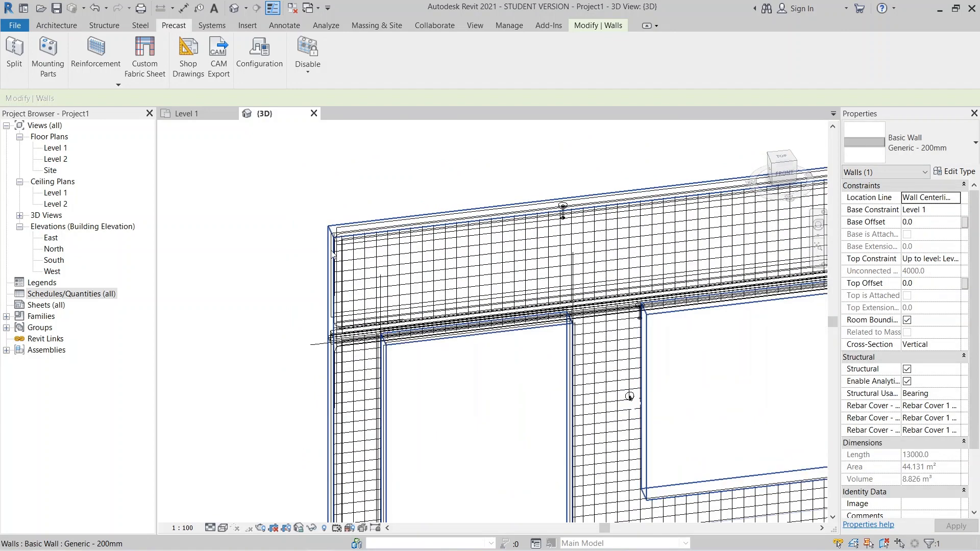
pyautogui.scroll(-3, 331, 255)
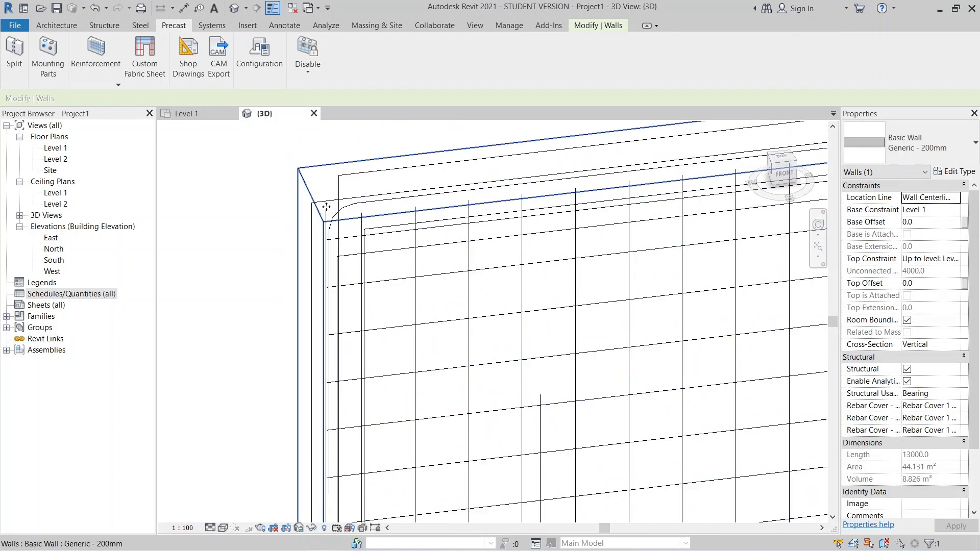
pyautogui.scroll(4, 329, 220)
pyautogui.moveTo(337, 241); pyautogui.dragTo(344, 144, button='middle')
pyautogui.scroll(-3, 330, 205)
pyautogui.moveTo(334, 375); pyautogui.dragTo(328, 264, button='middle')
pyautogui.scroll(-6, 329, 265)
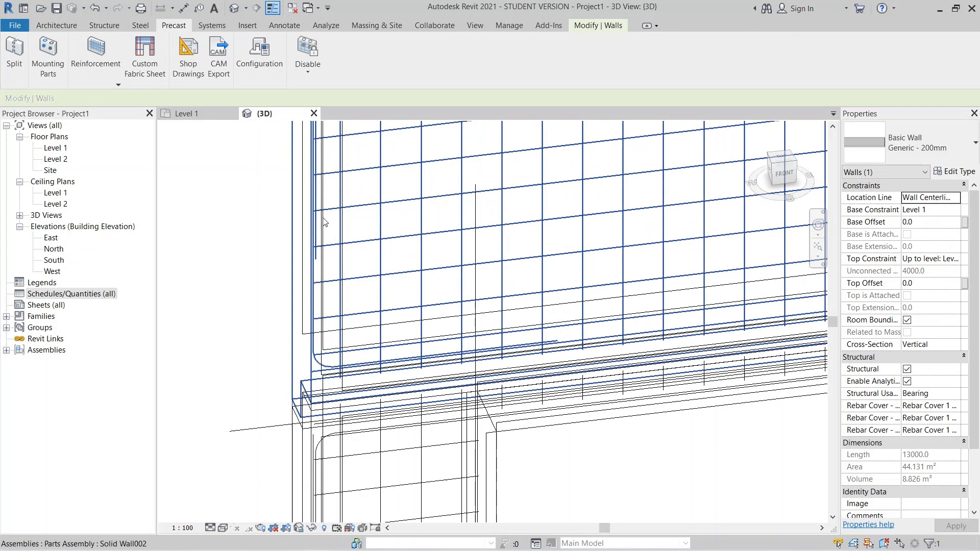
pyautogui.scroll(-2, 555, 379)
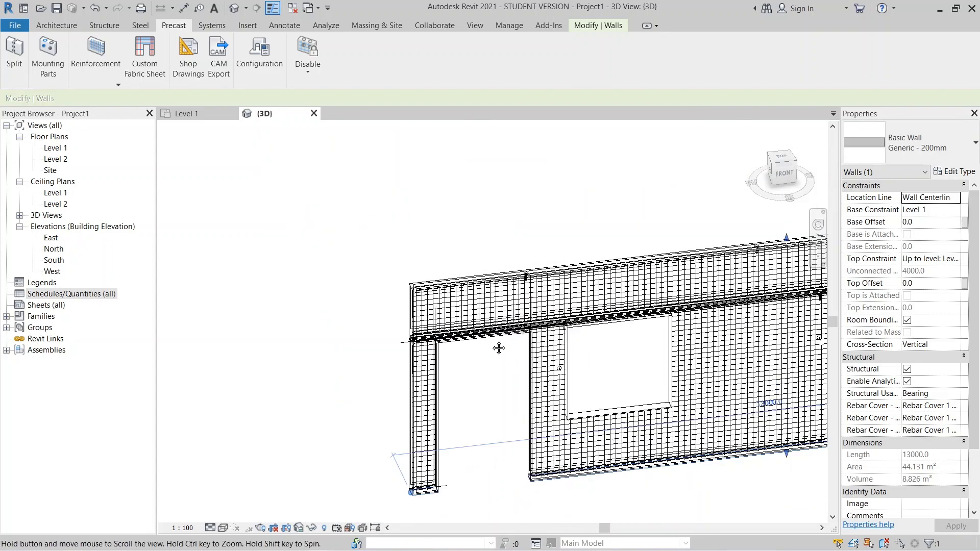
pyautogui.moveTo(498, 347); pyautogui.dragTo(418, 313, button='middle')
pyautogui.scroll(-2, 473, 307)
pyautogui.click(621, 421)
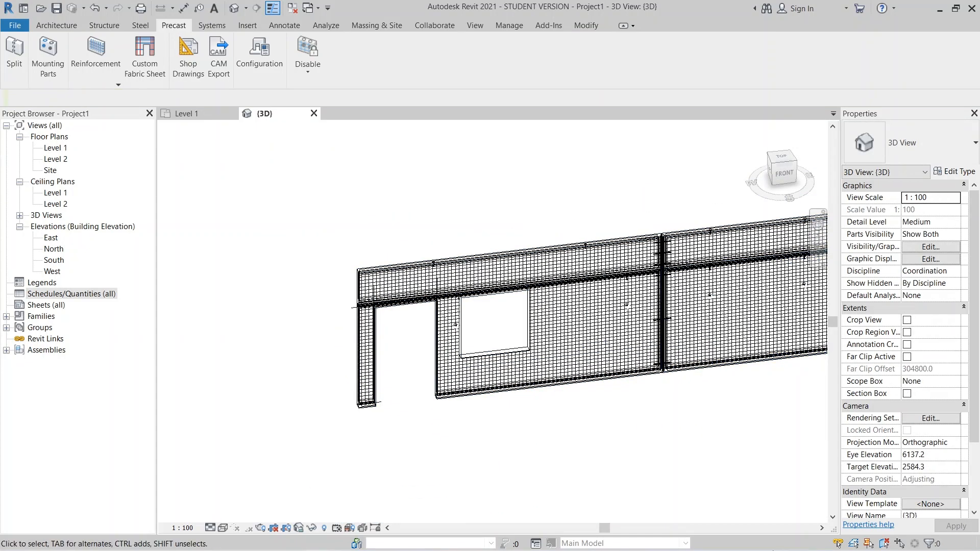
# Select the entire wall model and filter the selection down to the Structural Rebar category only
pyautogui.moveTo(695, 496); pyautogui.dragTo(619, 473, button='middle')
pyautogui.scroll(-2, 619, 473)
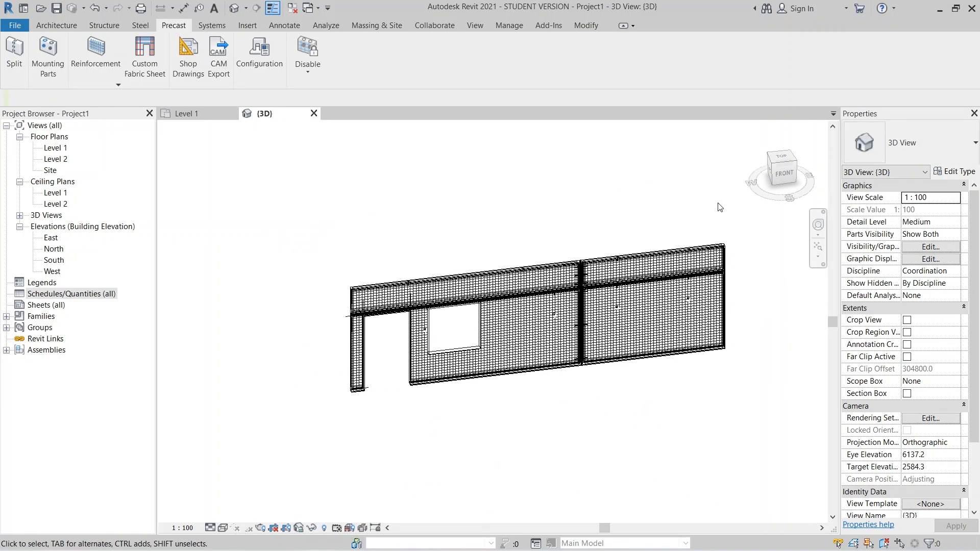
pyautogui.moveTo(736, 199); pyautogui.dragTo(307, 457)
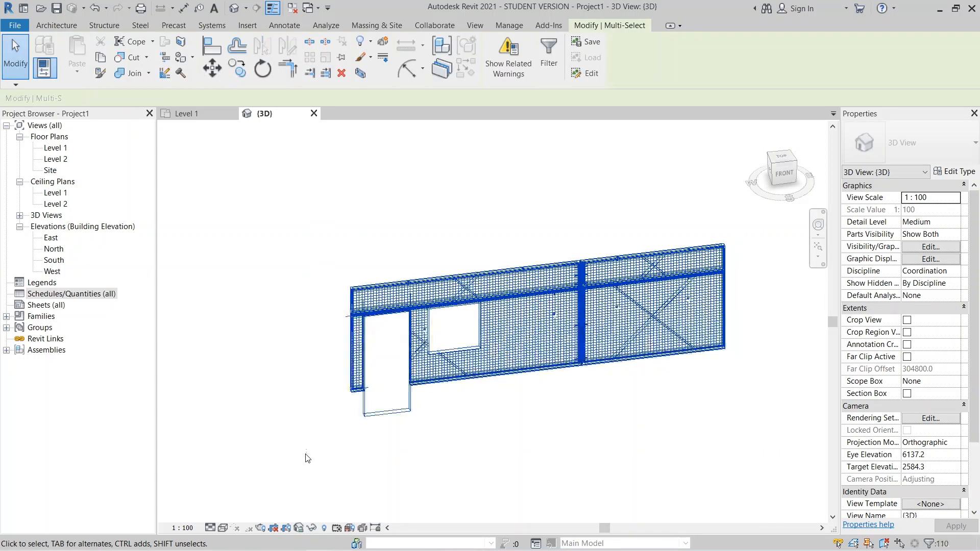
pyautogui.click(551, 64)
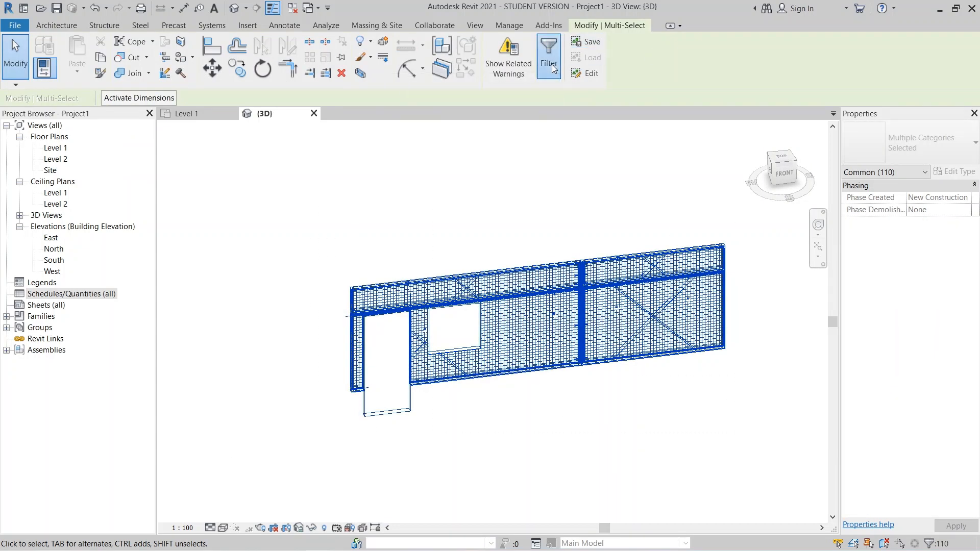
pyautogui.click(615, 161)
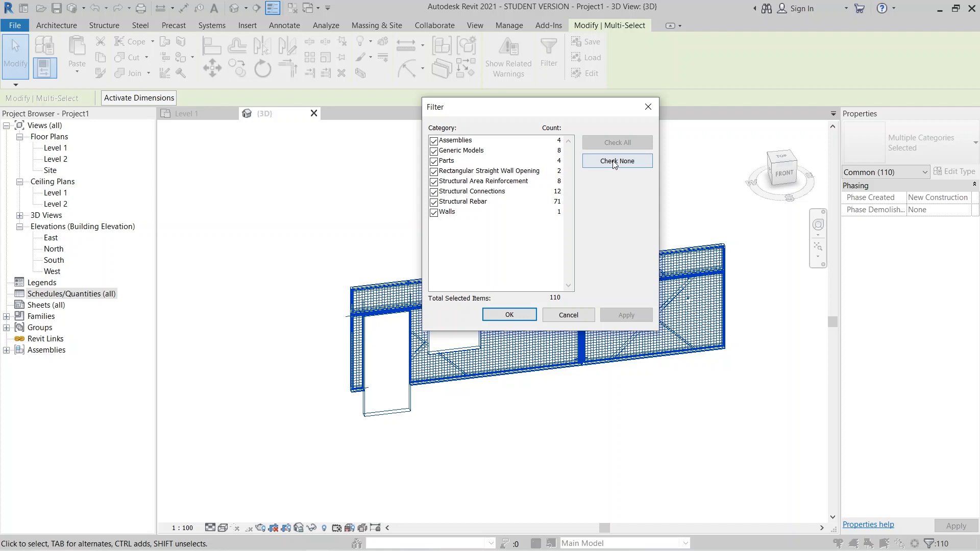
pyautogui.click(434, 202)
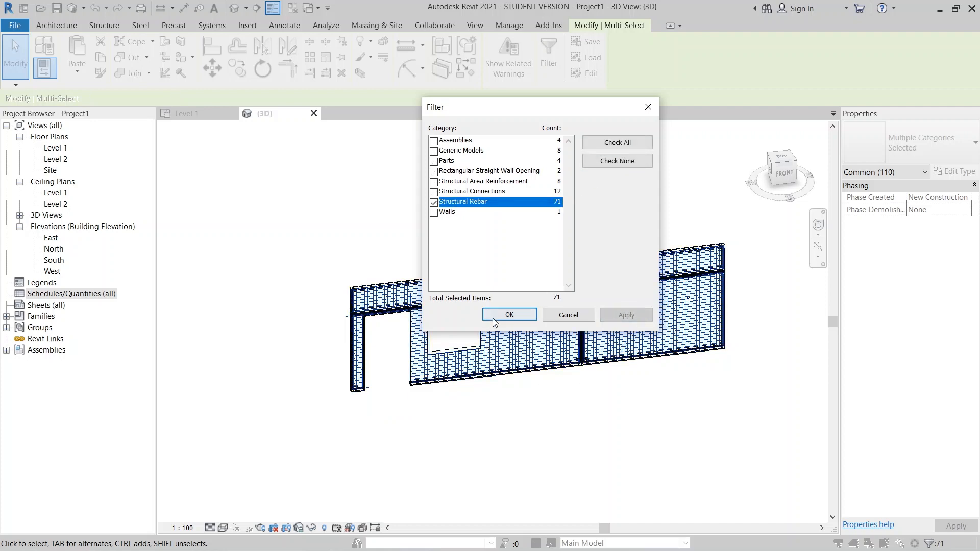
pyautogui.click(509, 315)
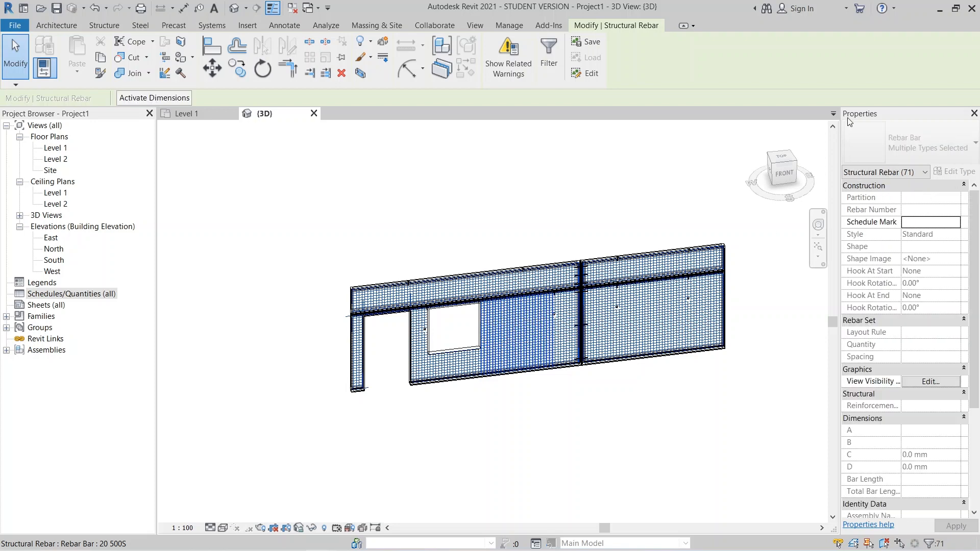
# Set the selected rebar to view unobscured and view as solid in the {3D} view
pyautogui.click(923, 385)
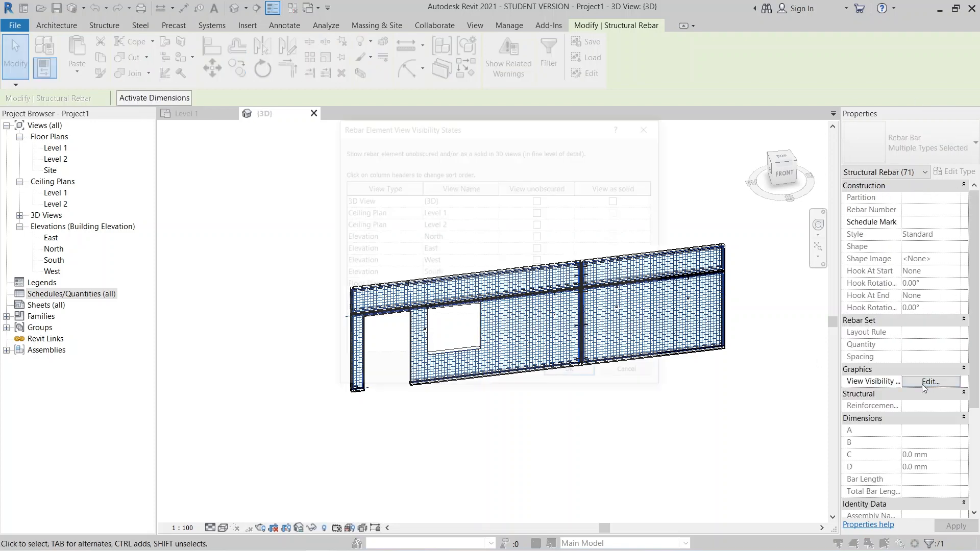
pyautogui.click(539, 201)
pyautogui.click(618, 200)
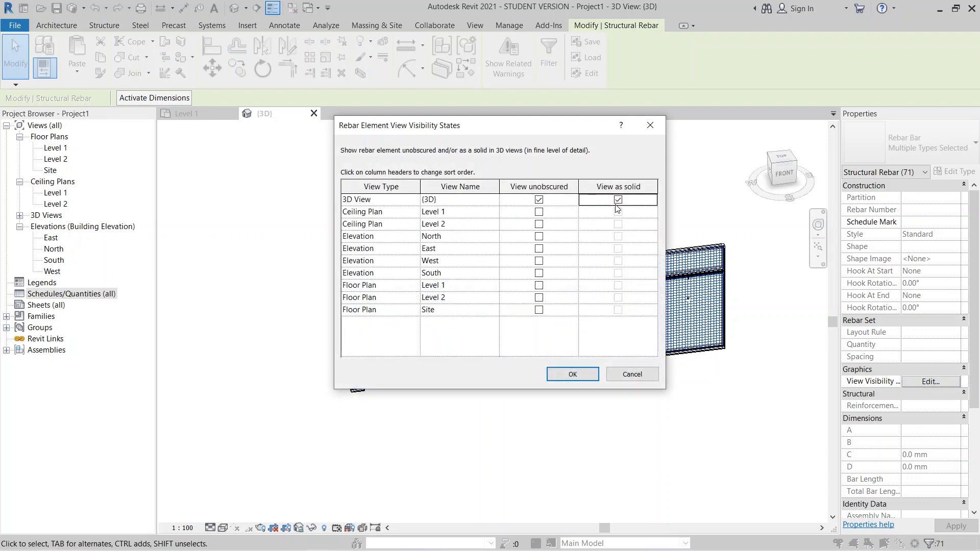
pyautogui.click(582, 374)
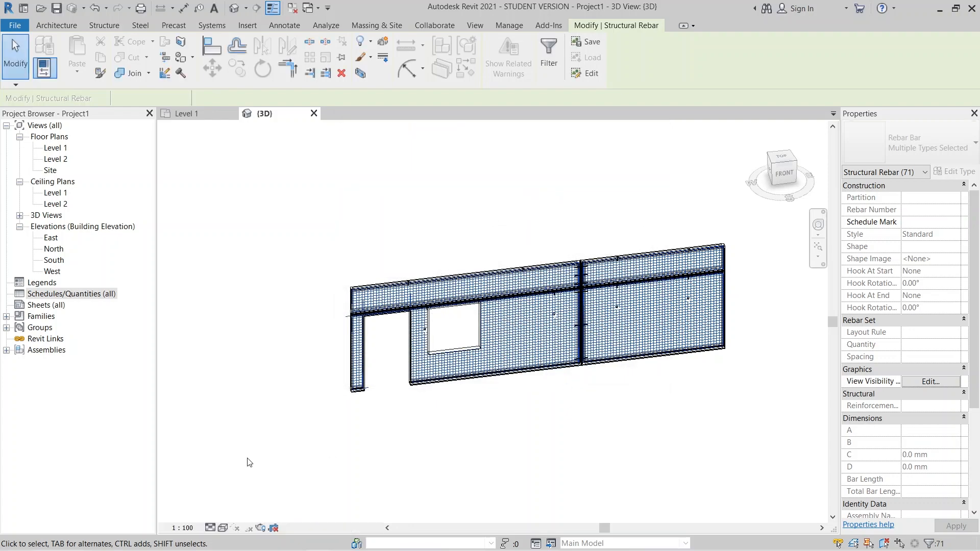
# Set the 3D view's detail level to Fine, deselect the rebar and look closely at the upper part's corner bars
pyautogui.scroll(5, 385, 382)
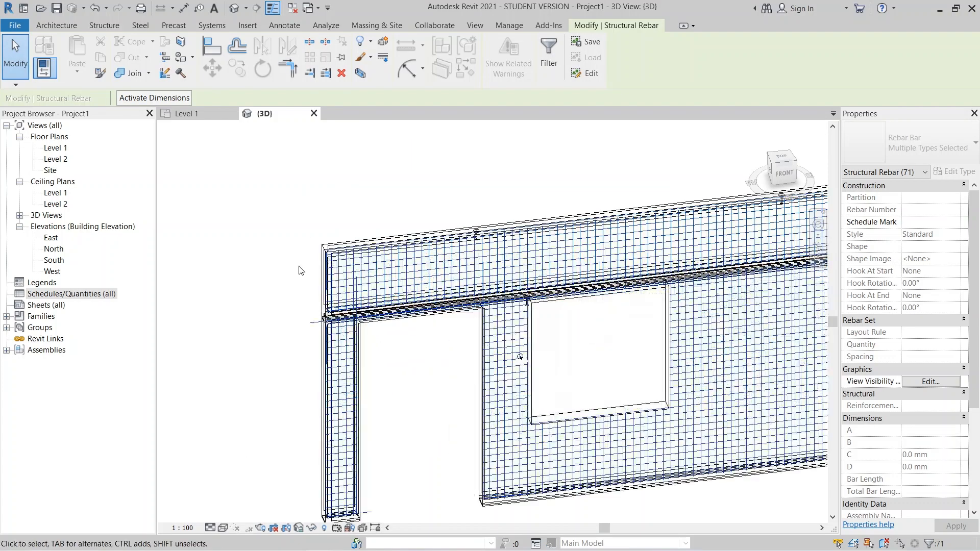
pyautogui.moveTo(317, 322); pyautogui.dragTo(335, 258, button='middle')
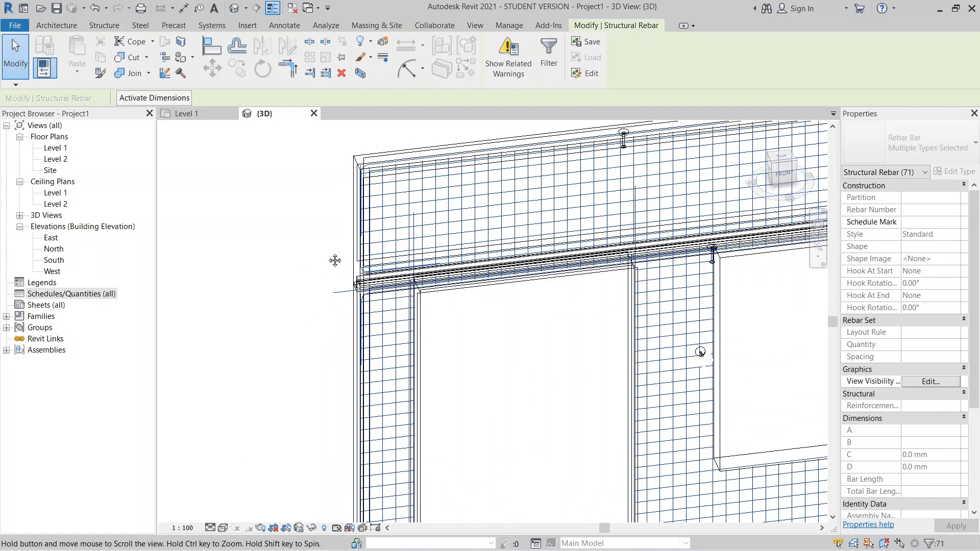
pyautogui.click(209, 529)
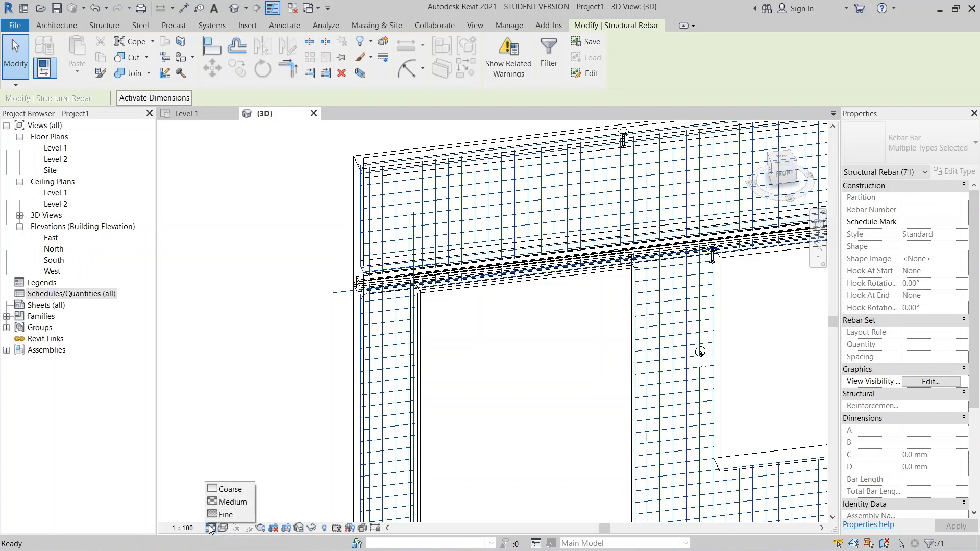
pyautogui.click(227, 515)
pyautogui.press('Escape')
pyautogui.scroll(5, 335, 186)
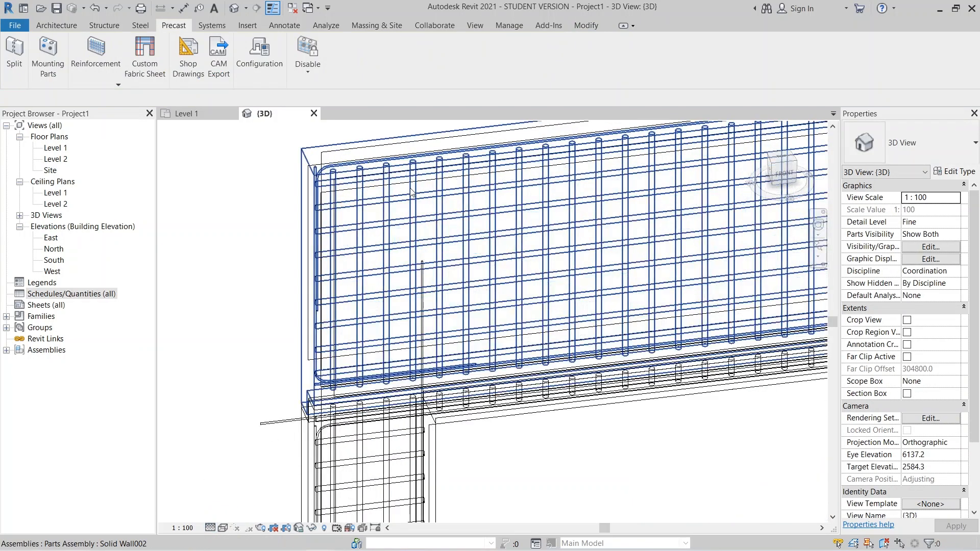
# Set the 3D view's visual style to Hidden Line
pyautogui.scroll(-5, 335, 186)
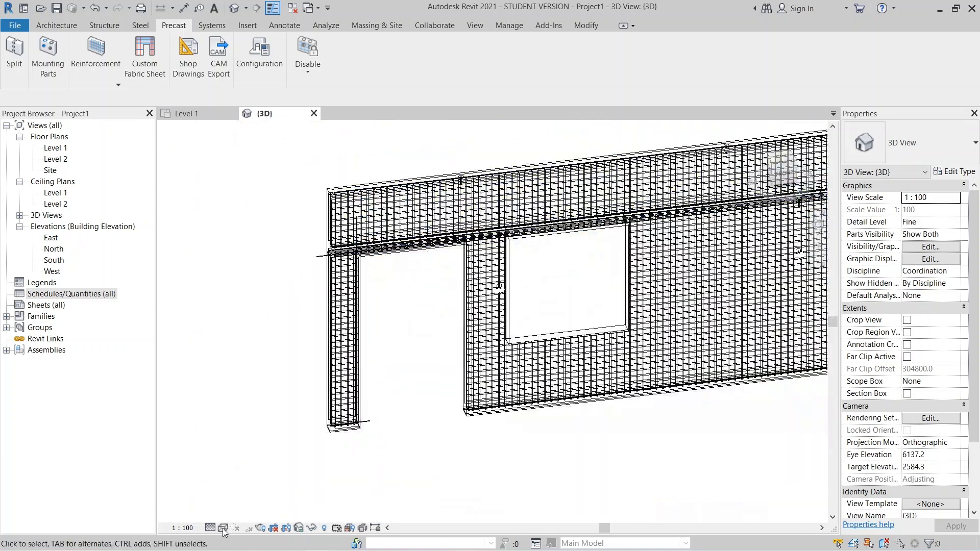
pyautogui.click(223, 529)
pyautogui.click(244, 480)
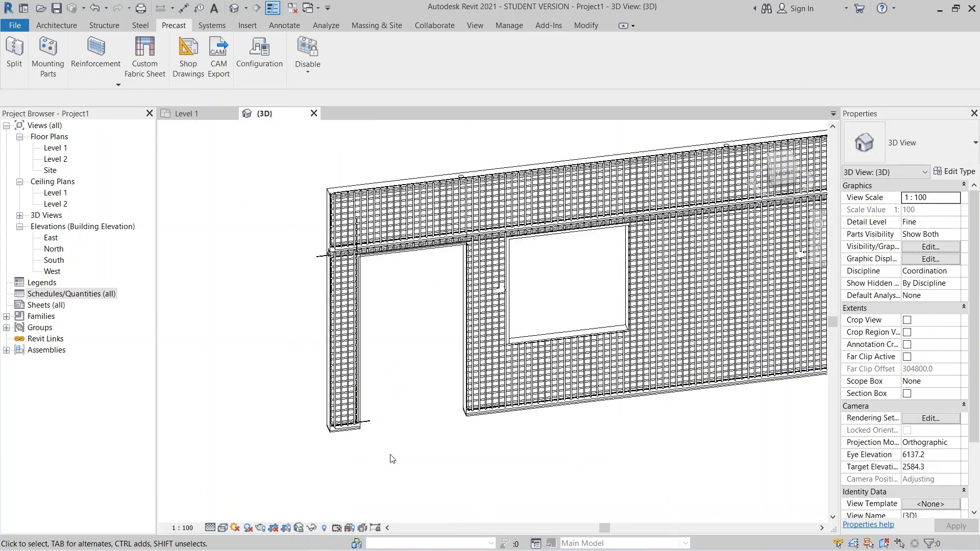
# Examine the solid rebar along the wall, around the openings and at the vertical joint between the upper precast parts
pyautogui.scroll(2, 423, 471)
pyautogui.moveTo(423, 470); pyautogui.dragTo(453, 491, button='middle')
pyautogui.scroll(-3, 498, 378)
pyautogui.moveTo(498, 377); pyautogui.dragTo(363, 337, button='middle')
pyautogui.keyDown('shift'); pyautogui.moveTo(534, 411); pyautogui.dragTo(492, 426, button='middle'); pyautogui.keyUp('shift')
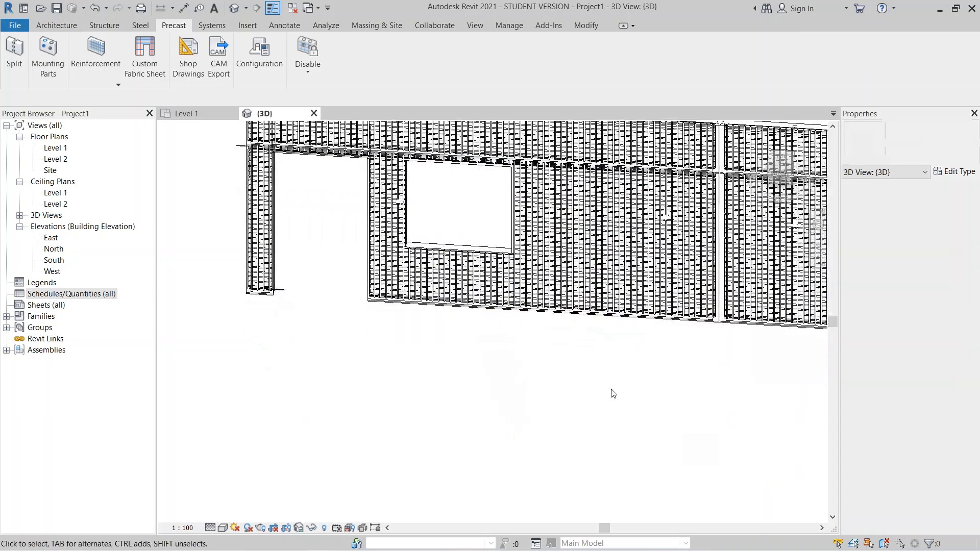
pyautogui.scroll(-1, 612, 393)
pyautogui.moveTo(612, 393); pyautogui.dragTo(393, 391, button='middle')
pyautogui.keyDown('shift'); pyautogui.moveTo(512, 395); pyautogui.dragTo(447, 408, button='middle'); pyautogui.keyUp('shift')
pyautogui.scroll(6, 462, 208)
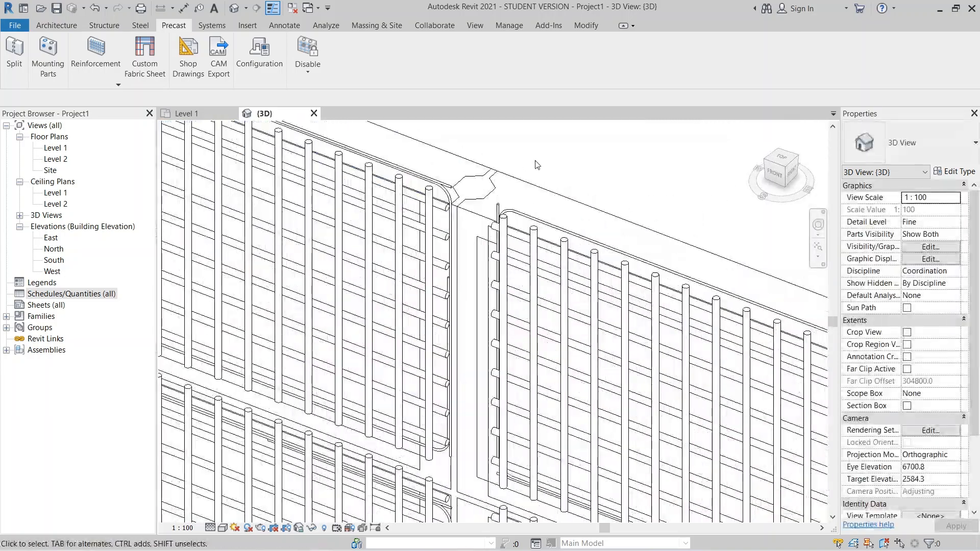
pyautogui.moveTo(513, 159); pyautogui.dragTo(605, 234, button='middle')
pyautogui.scroll(1, 605, 234)
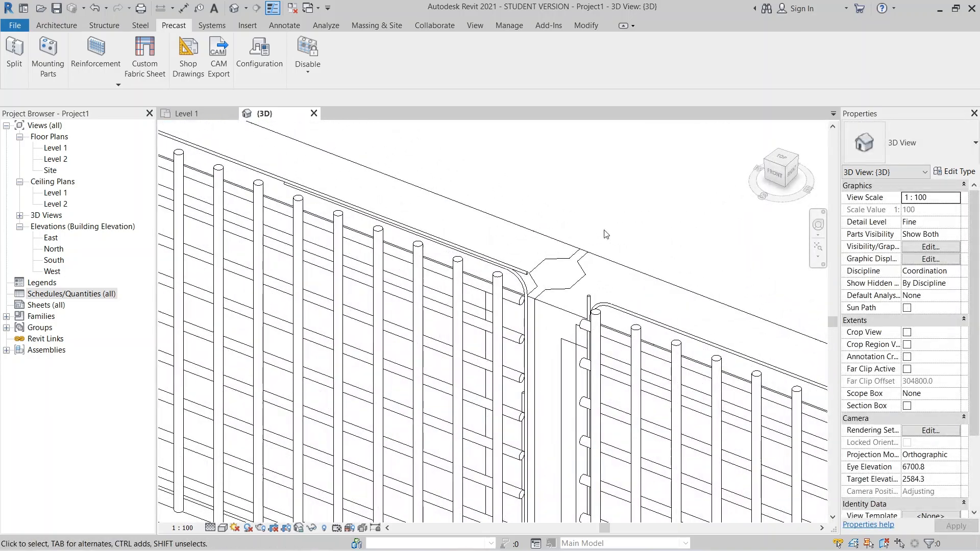
pyautogui.scroll(-5, 606, 234)
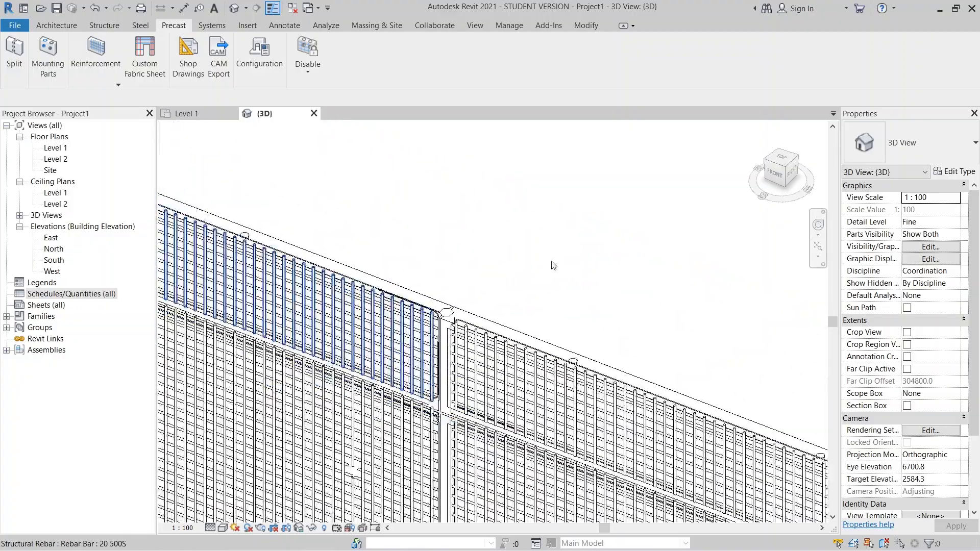
pyautogui.scroll(-3, 603, 232)
pyautogui.keyDown('shift'); pyautogui.moveTo(604, 232); pyautogui.dragTo(494, 419, button='middle'); pyautogui.keyUp('shift')
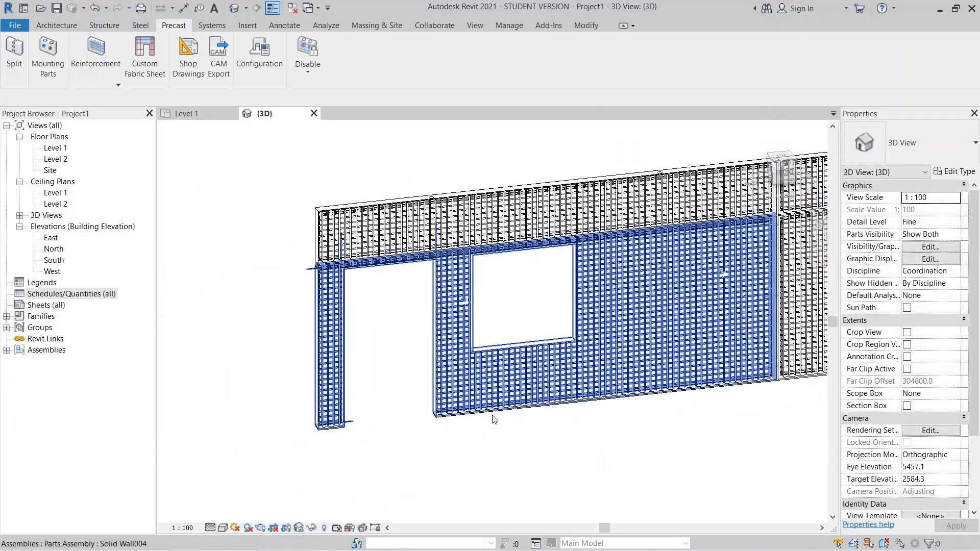
pyautogui.scroll(1, 580, 456)
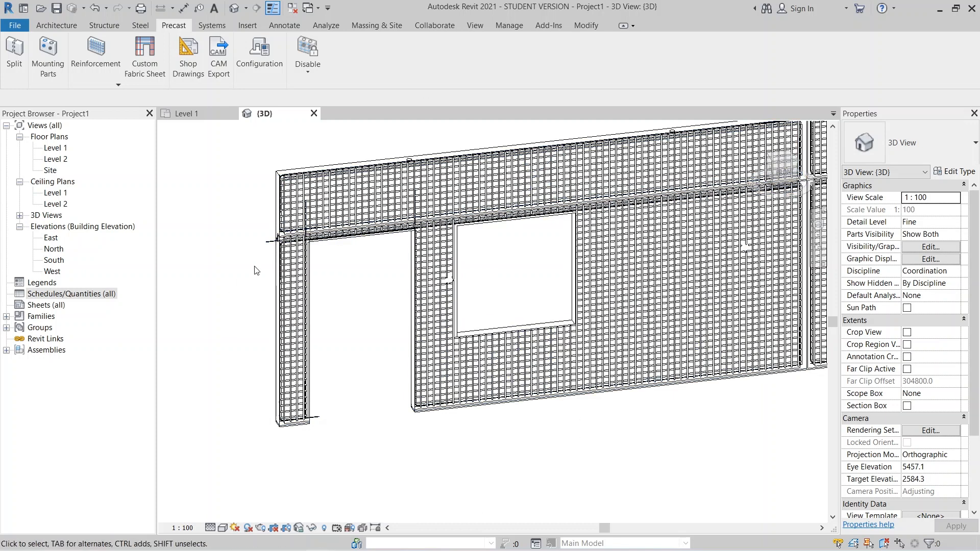
# Select all instances of the 20 500S rebar visible in the view, starting from the upper part's vertical bars
pyautogui.scroll(5, 257, 271)
pyautogui.scroll(4, 343, 303)
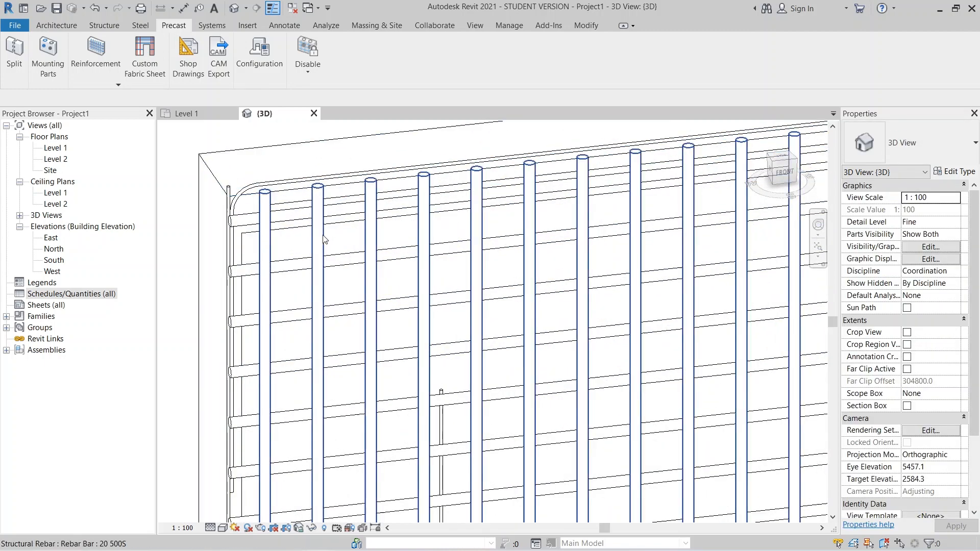
pyautogui.click(323, 239)
pyautogui.rightClick(323, 238)
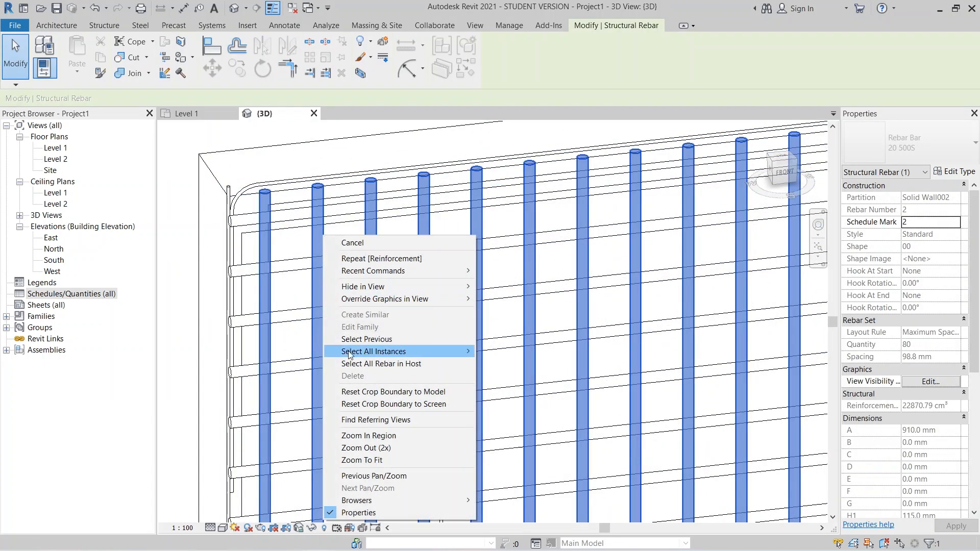
pyautogui.moveTo(449, 351)
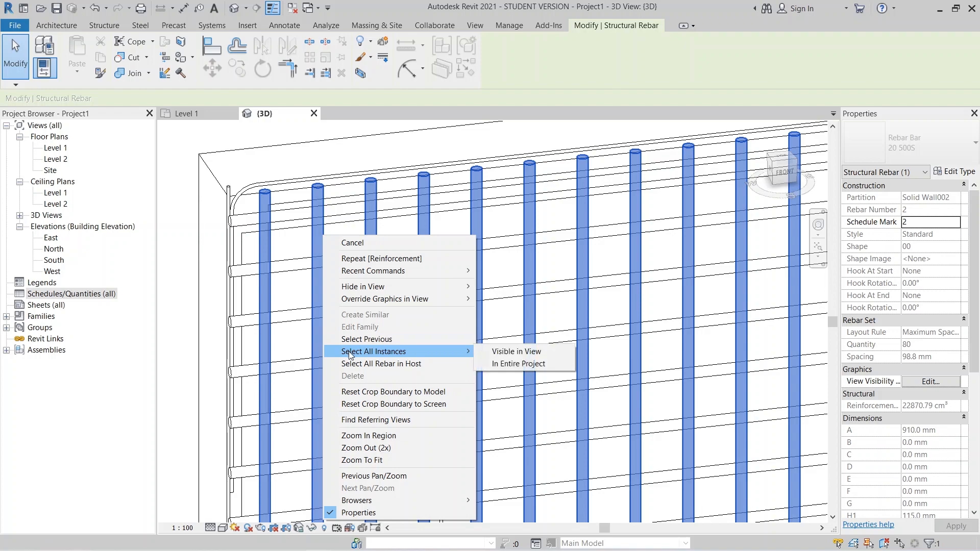
pyautogui.click(508, 351)
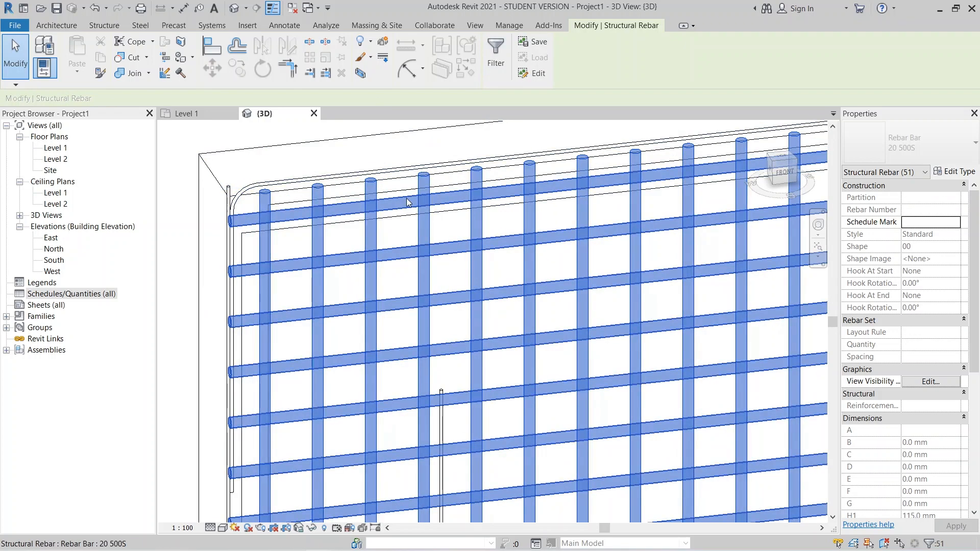
# Override the selected rebar's graphics in the view by element, giving the surface background a solid fill pattern
pyautogui.rightClick(407, 202)
pyautogui.moveTo(445, 265)
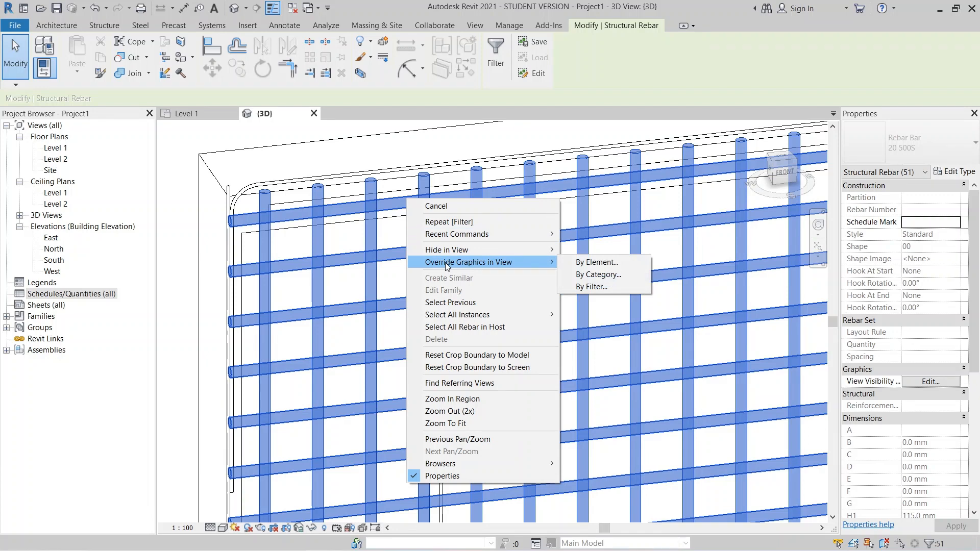
pyautogui.click(597, 262)
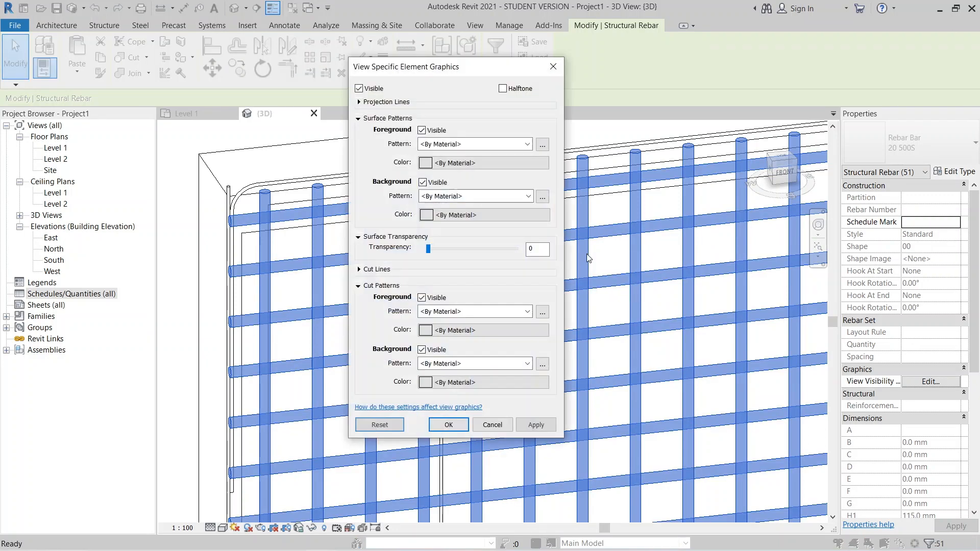
pyautogui.click(477, 196)
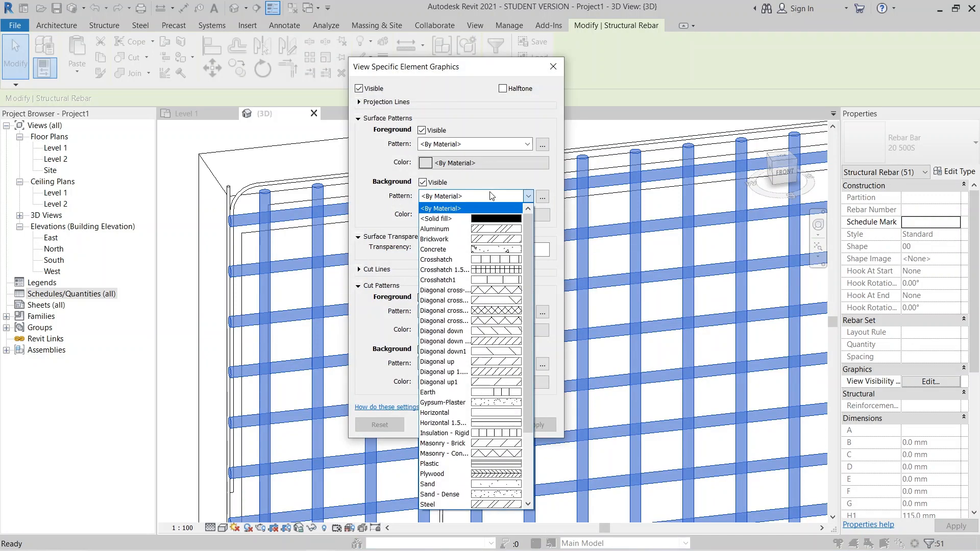
pyautogui.click(474, 218)
# Set the surface background colour to dark red RGB 181-000-000, apply the override and clear the rebar selection
pyautogui.click(451, 216)
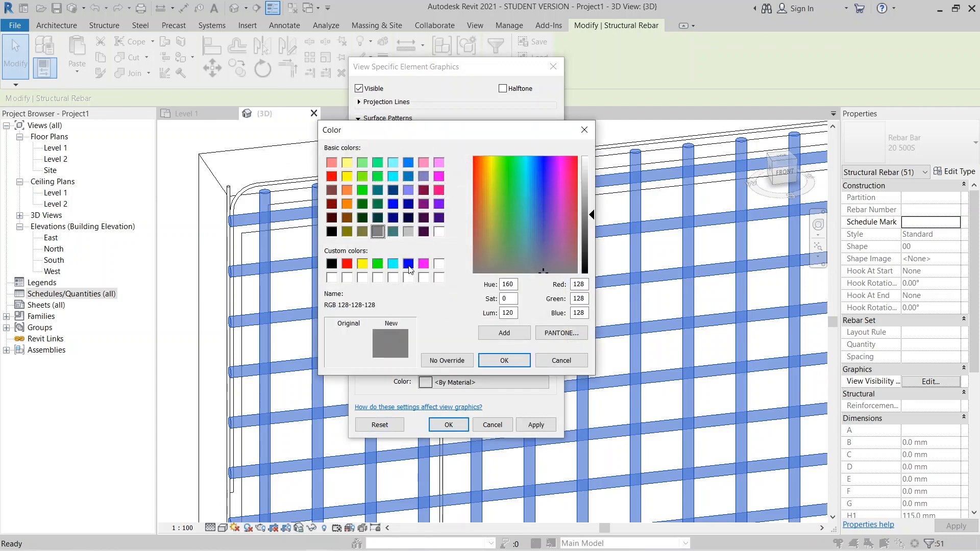
pyautogui.click(346, 264)
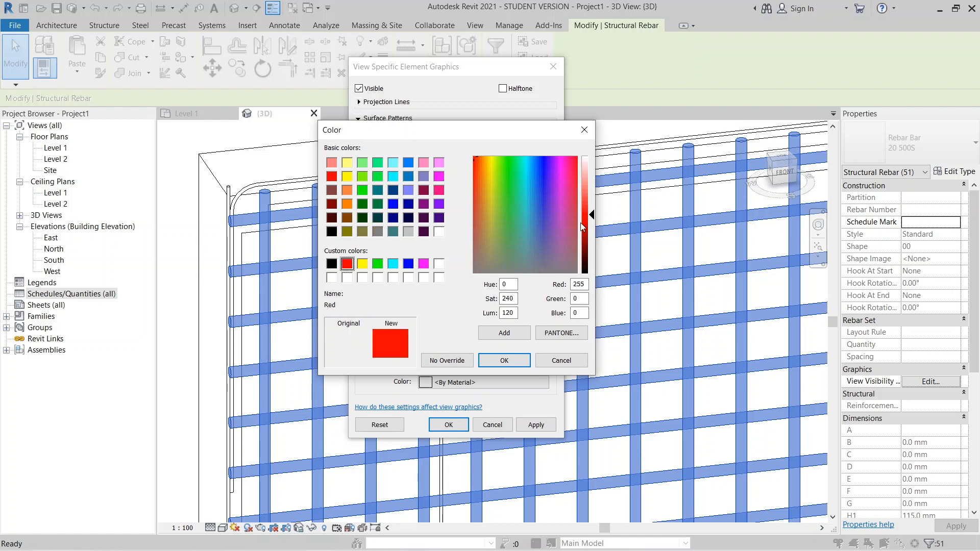
pyautogui.moveTo(595, 217); pyautogui.dragTo(595, 232)
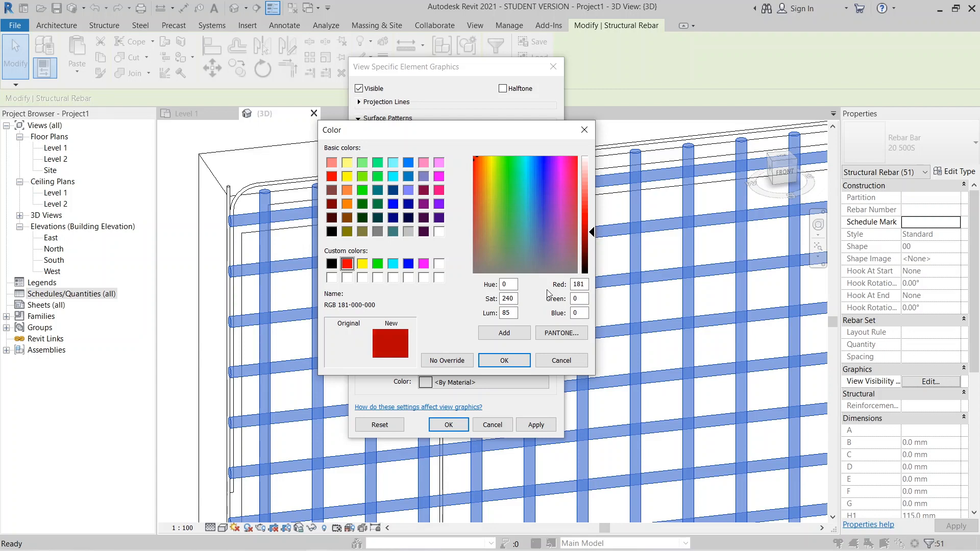
pyautogui.click(515, 357)
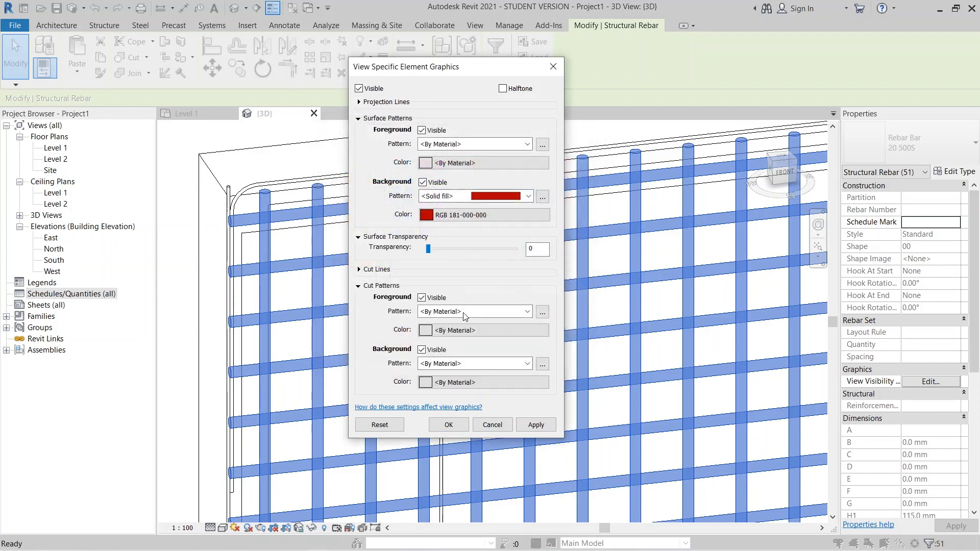
pyautogui.click(533, 426)
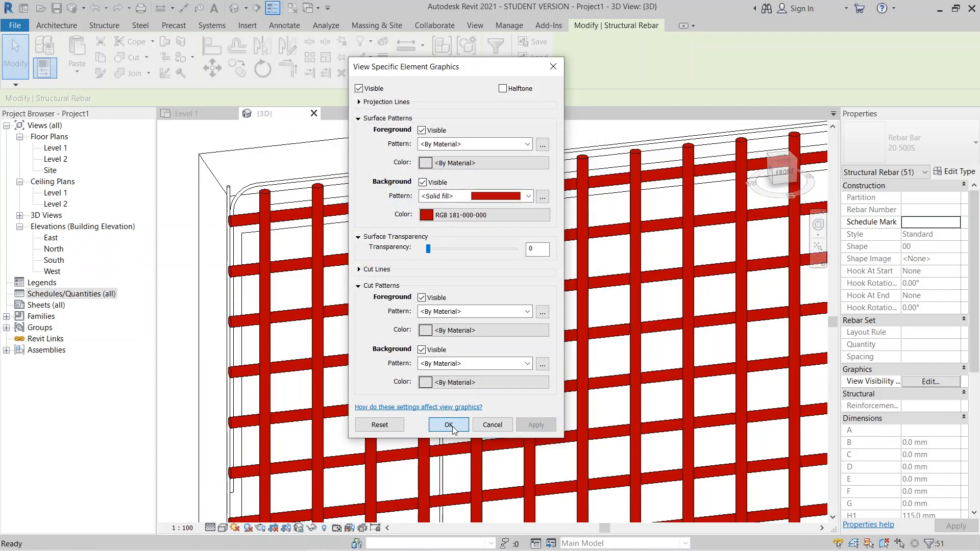
pyautogui.click(448, 425)
pyautogui.scroll(-8, 506, 385)
pyautogui.press('Escape')
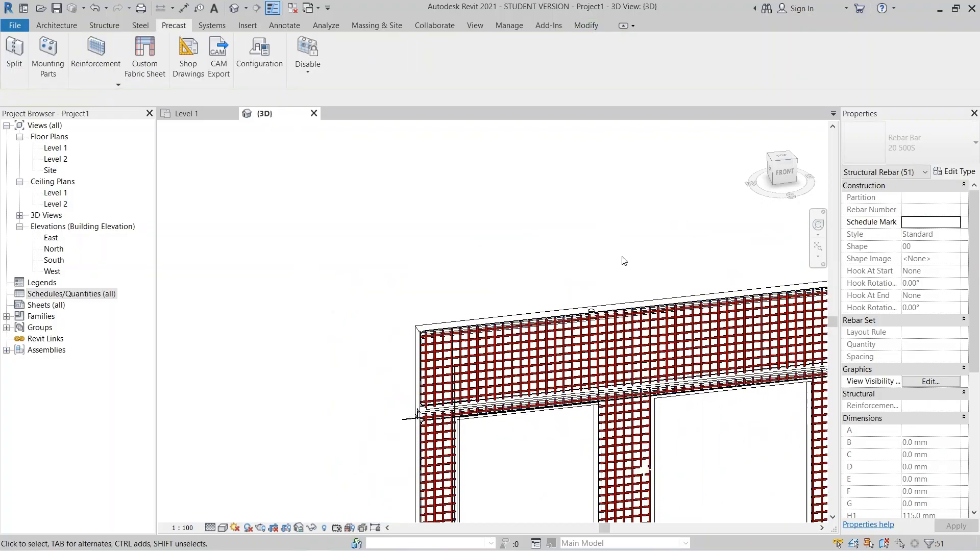
# Examine the recoloured rebar across the wall and around the door and window openings
pyautogui.moveTo(561, 357); pyautogui.dragTo(507, 284, button='middle')
pyautogui.scroll(-2, 507, 285)
pyautogui.moveTo(549, 322); pyautogui.dragTo(492, 301, button='middle')
pyautogui.keyDown('shift'); pyautogui.moveTo(503, 398); pyautogui.dragTo(426, 409, button='middle'); pyautogui.keyUp('shift')
pyautogui.moveTo(569, 434); pyautogui.dragTo(725, 355, button='middle')
pyautogui.moveTo(570, 447); pyautogui.dragTo(618, 512, button='middle')
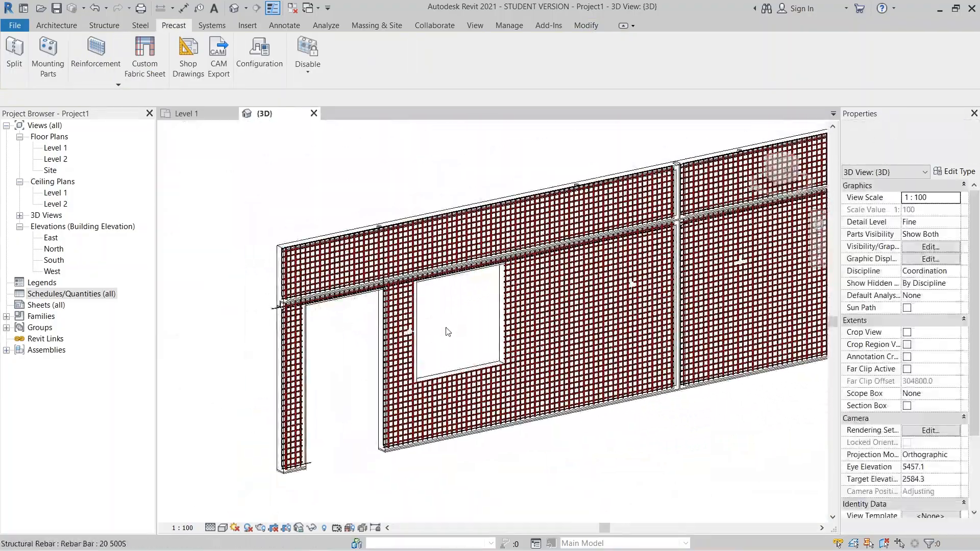
pyautogui.scroll(5, 546, 360)
pyautogui.scroll(-2, 352, 357)
pyautogui.moveTo(326, 352); pyautogui.dragTo(633, 311, button='middle')
pyautogui.scroll(-3, 633, 310)
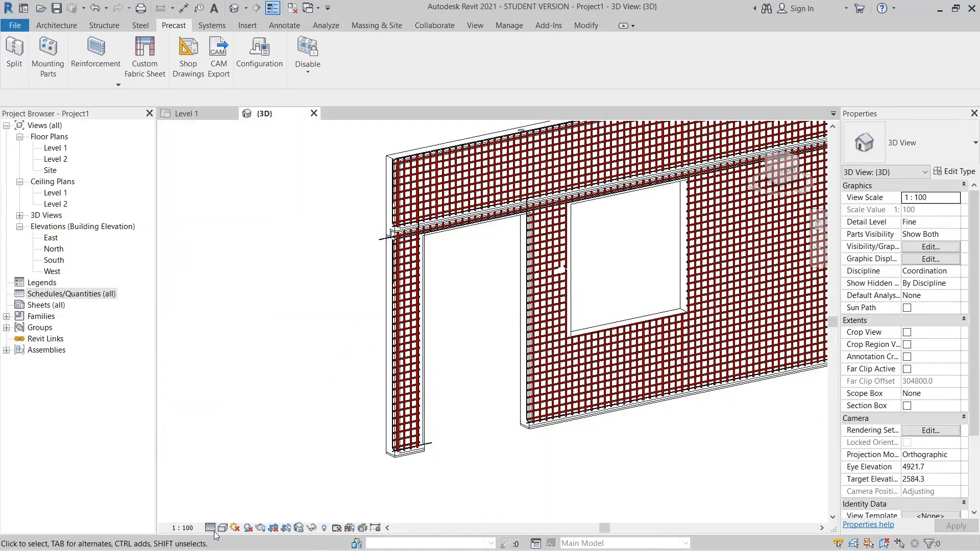
# Set the 3D view's visual style to Realistic, then check the bars up close and the entire wall
pyautogui.click(222, 528)
pyautogui.click(238, 517)
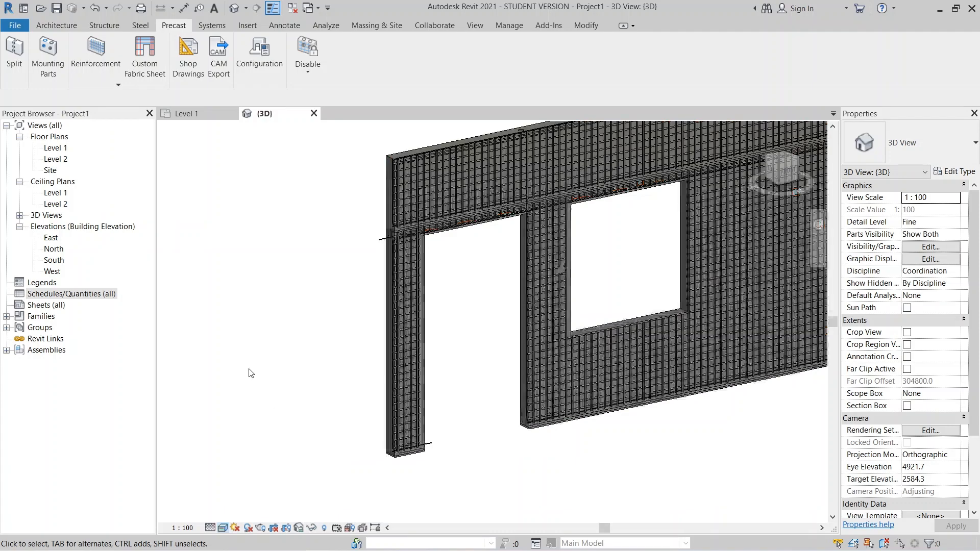
pyautogui.scroll(6, 422, 164)
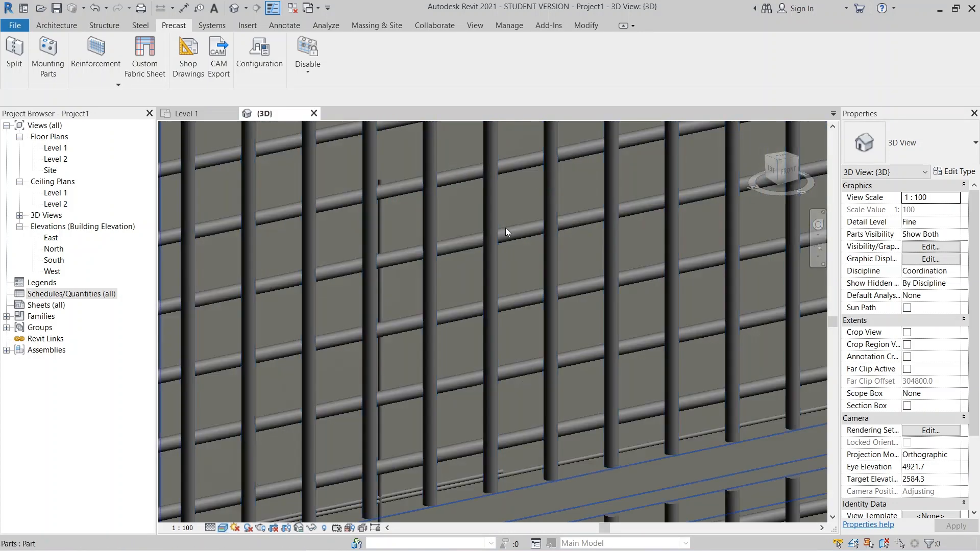
pyautogui.scroll(-8, 627, 258)
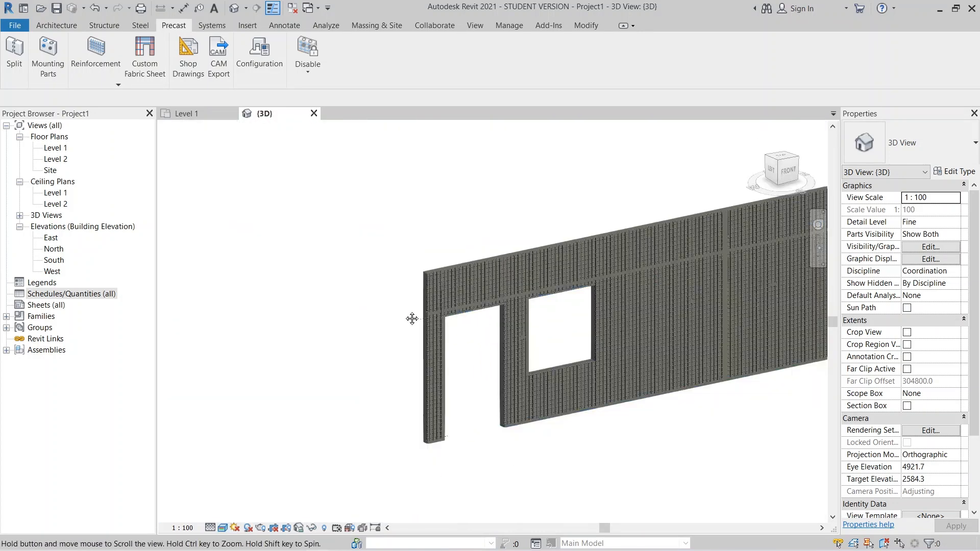
pyautogui.moveTo(412, 319); pyautogui.dragTo(286, 299, button='middle')
pyautogui.keyDown('shift'); pyautogui.moveTo(650, 387); pyautogui.dragTo(648, 410, button='middle'); pyautogui.keyUp('shift')
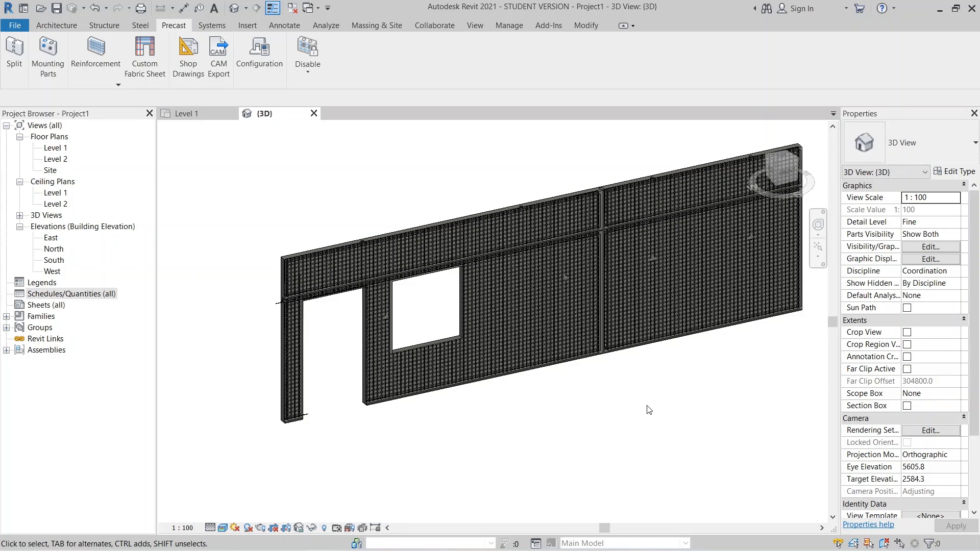
# Generate precast shop drawings for the entire Generic - 200mm wall, accept the warnings and expand the project's list of assemblies
pyautogui.moveTo(544, 408); pyautogui.dragTo(545, 431, button='middle')
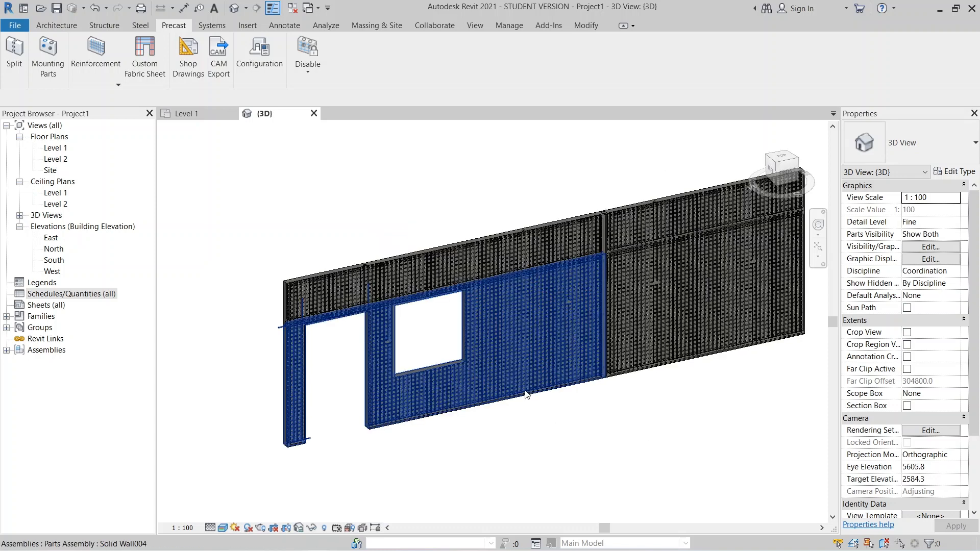
pyautogui.press('Tab')
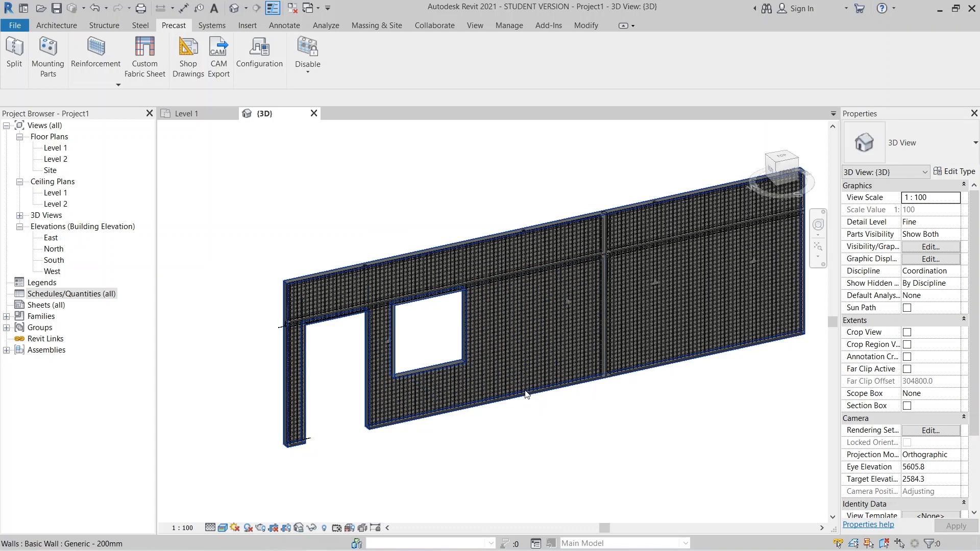
pyautogui.click(526, 394)
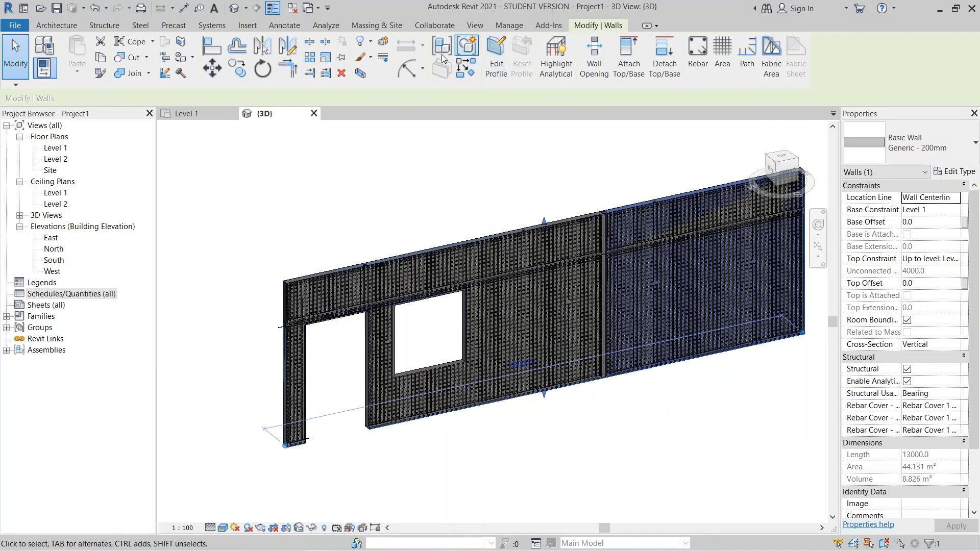
pyautogui.click(174, 25)
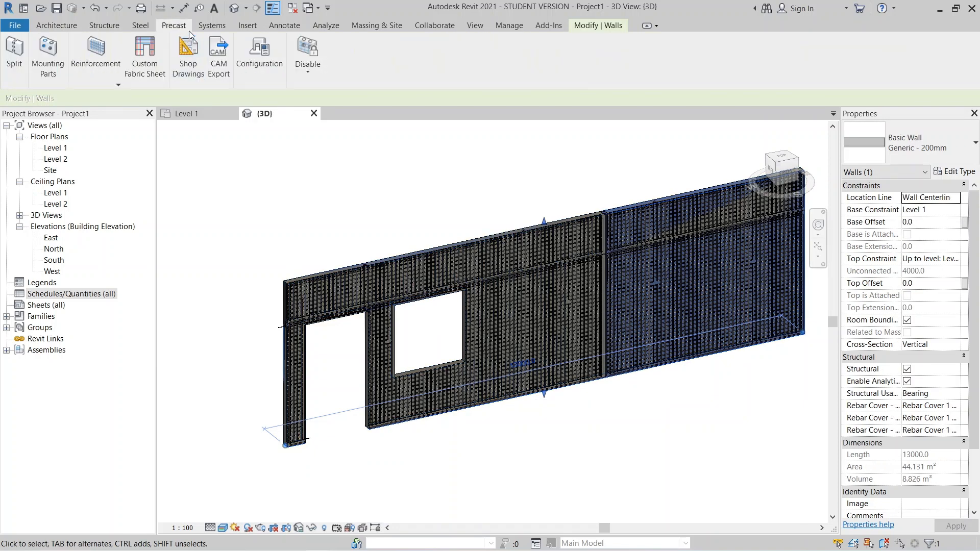
pyautogui.click(183, 65)
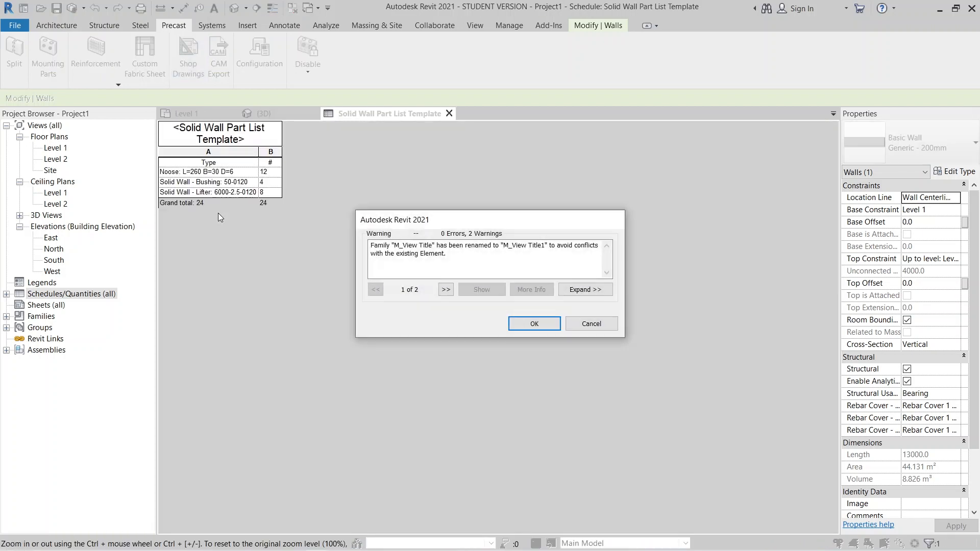
pyautogui.click(520, 325)
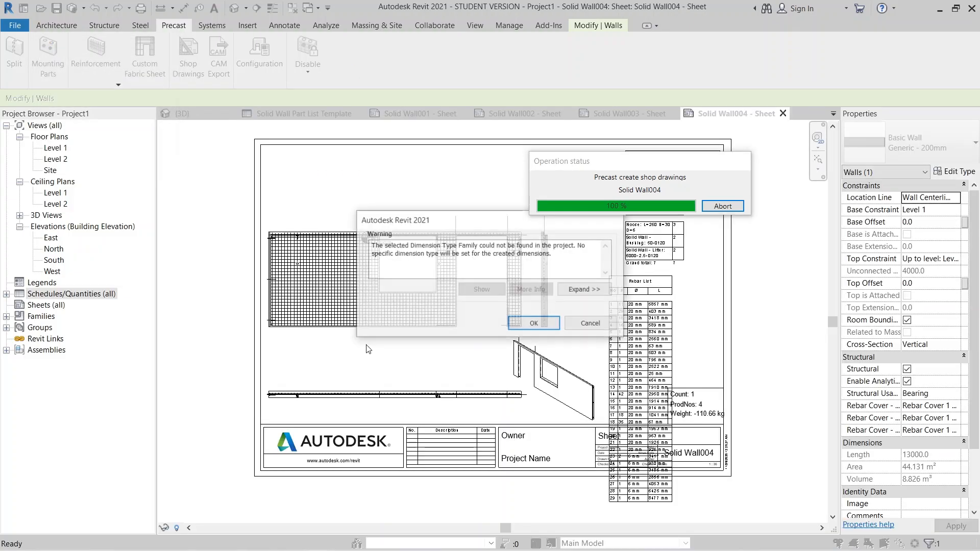
pyautogui.click(534, 324)
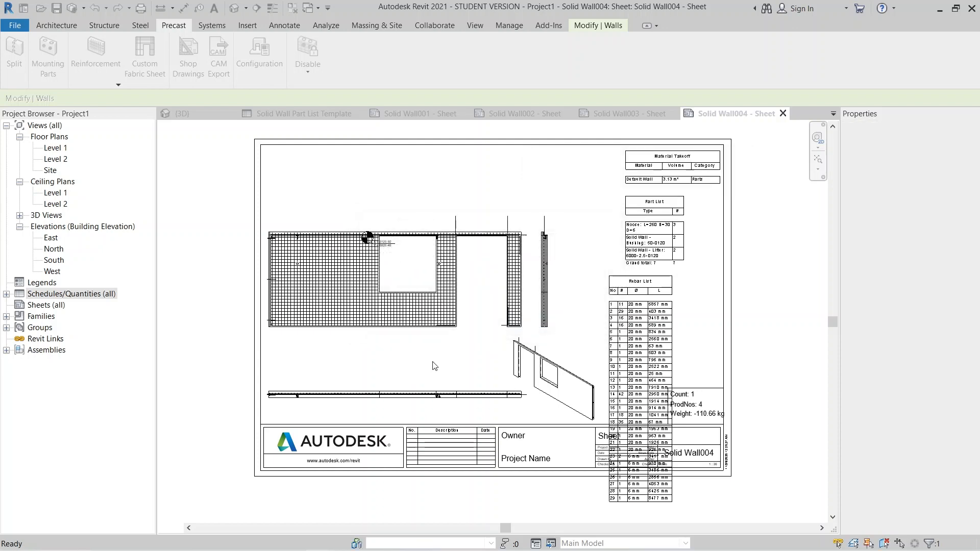
pyautogui.click(7, 350)
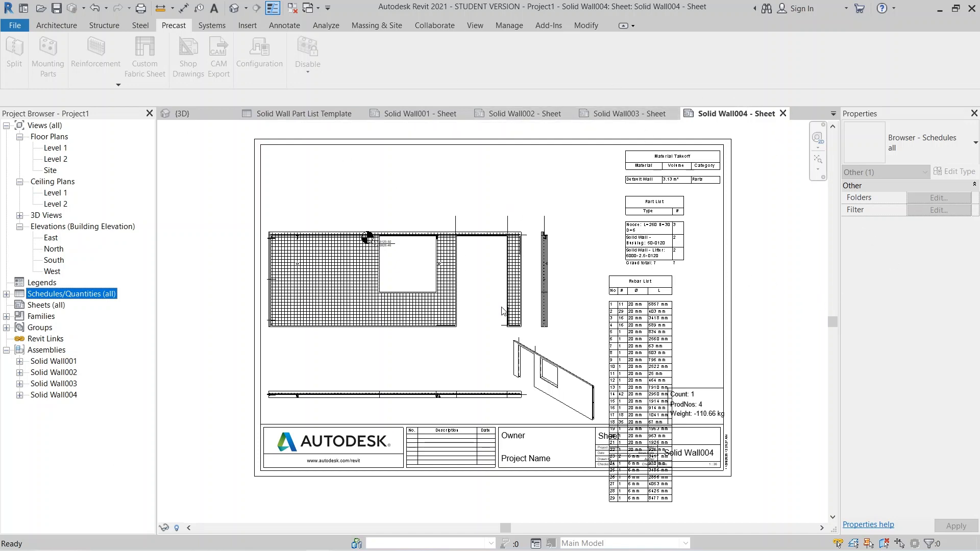
# Move the Part List schedule beside the Material Takeoff table on the Solid Wall004 sheet
pyautogui.scroll(3, 504, 311)
pyautogui.click(654, 286)
pyautogui.moveTo(629, 261); pyautogui.dragTo(526, 316, button='middle')
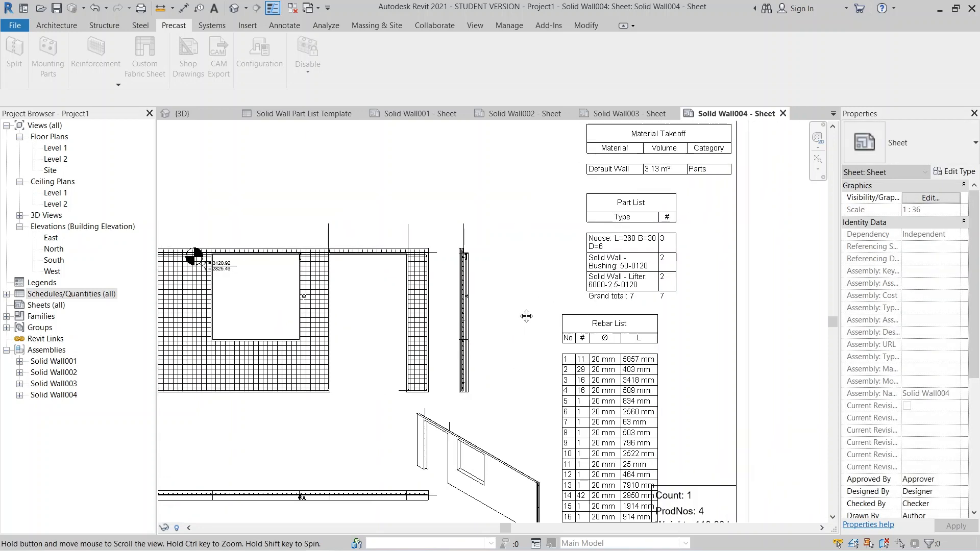
pyautogui.scroll(-2, 551, 291)
pyautogui.scroll(2, 663, 204)
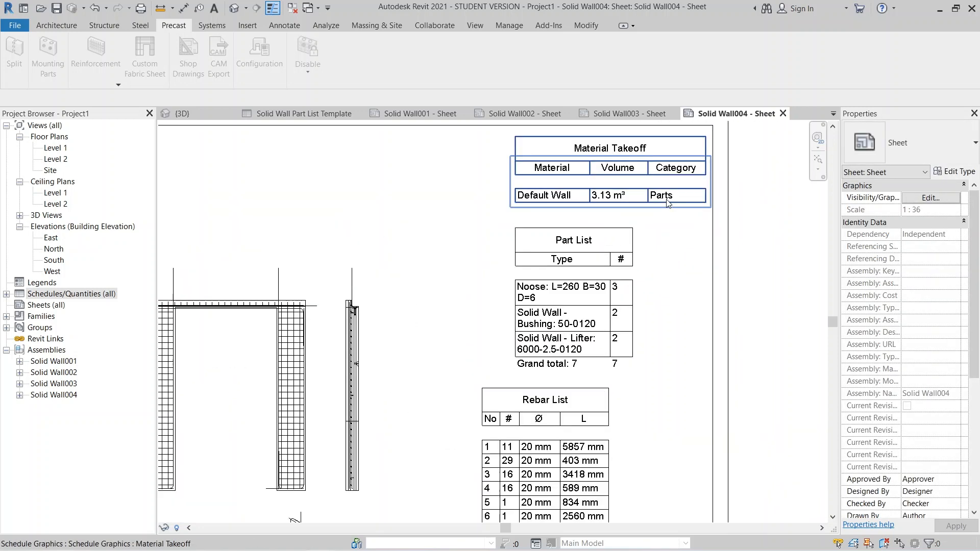
pyautogui.click(579, 228)
pyautogui.moveTo(579, 228); pyautogui.dragTo(429, 133)
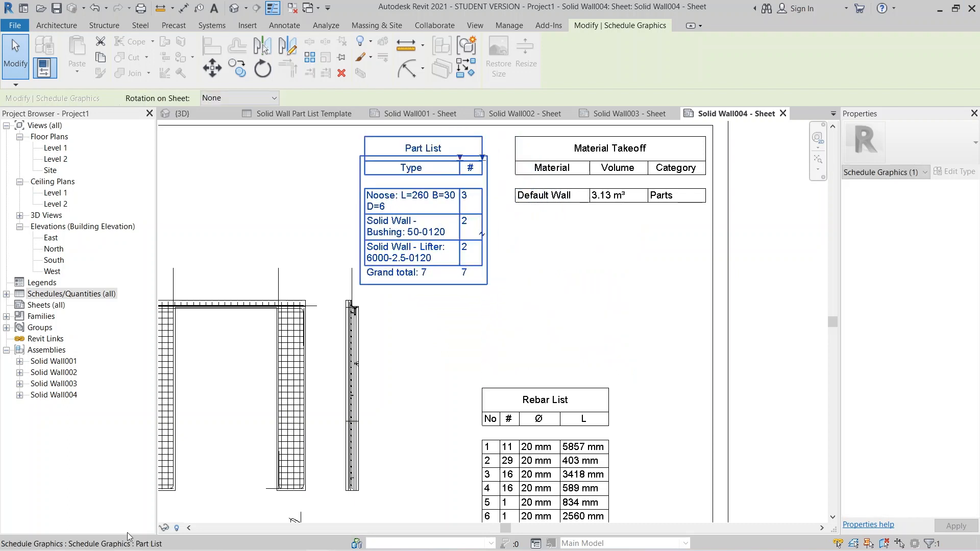
# Expand the project's schedules and move the Rebar List directly below the Material Takeoff table
pyautogui.click(6, 293)
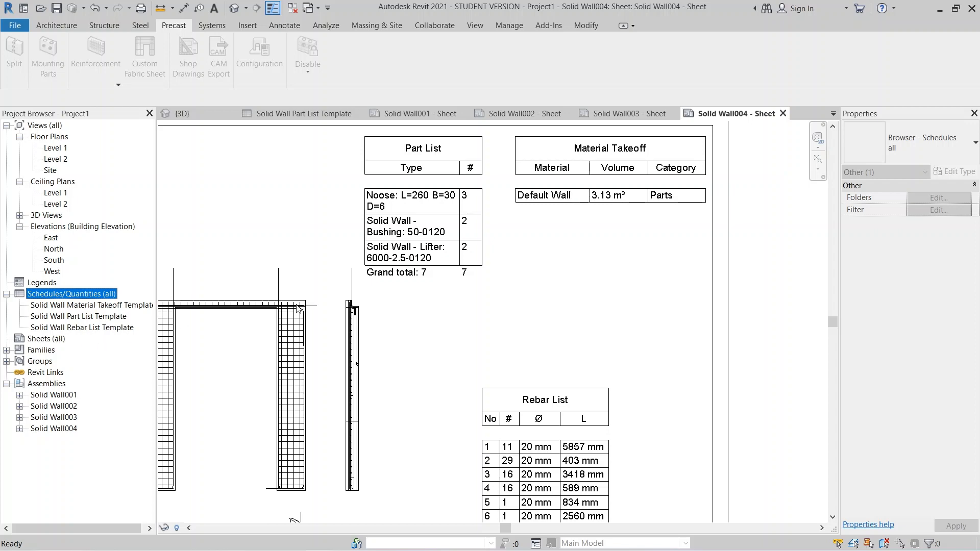
pyautogui.click(545, 393)
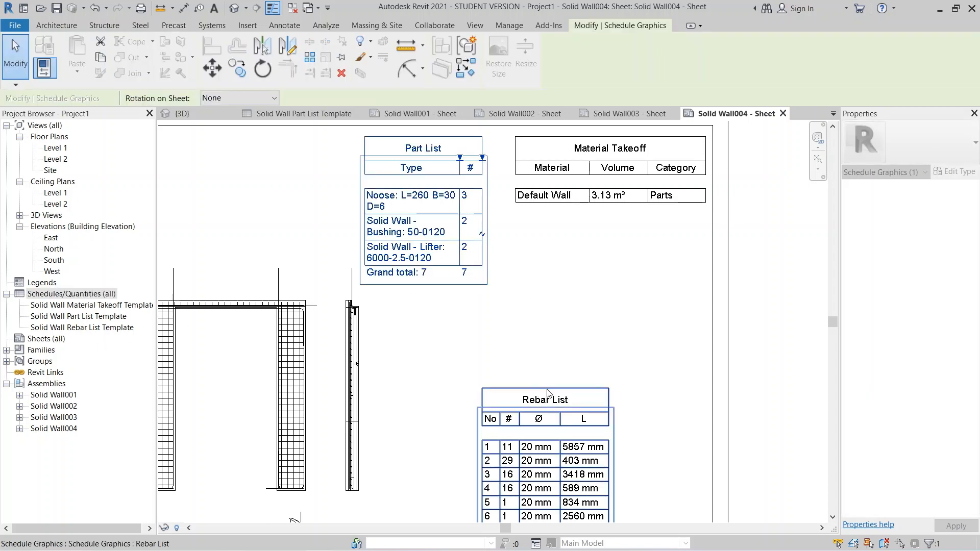
pyautogui.moveTo(547, 392); pyautogui.dragTo(616, 230)
pyautogui.scroll(-2, 627, 246)
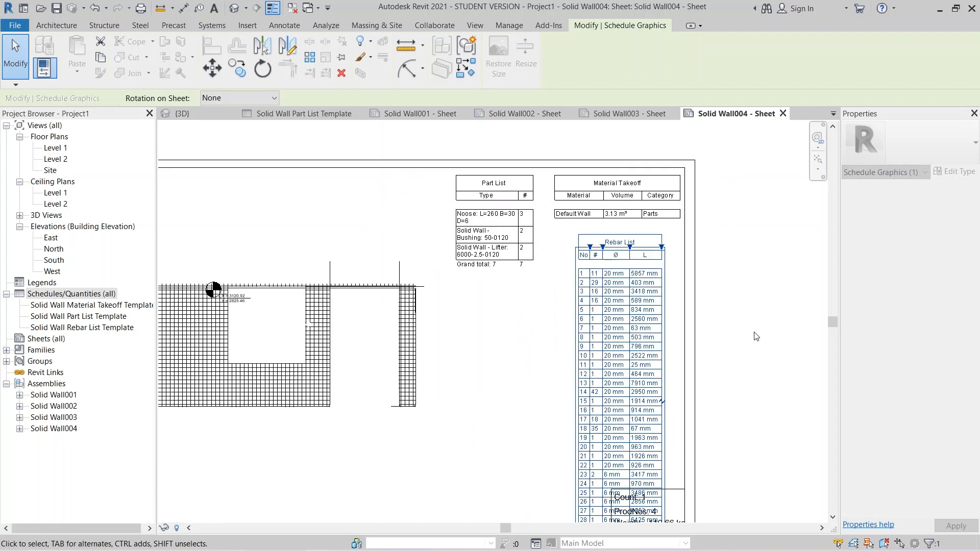
pyautogui.moveTo(752, 333); pyautogui.dragTo(694, 232, button='middle')
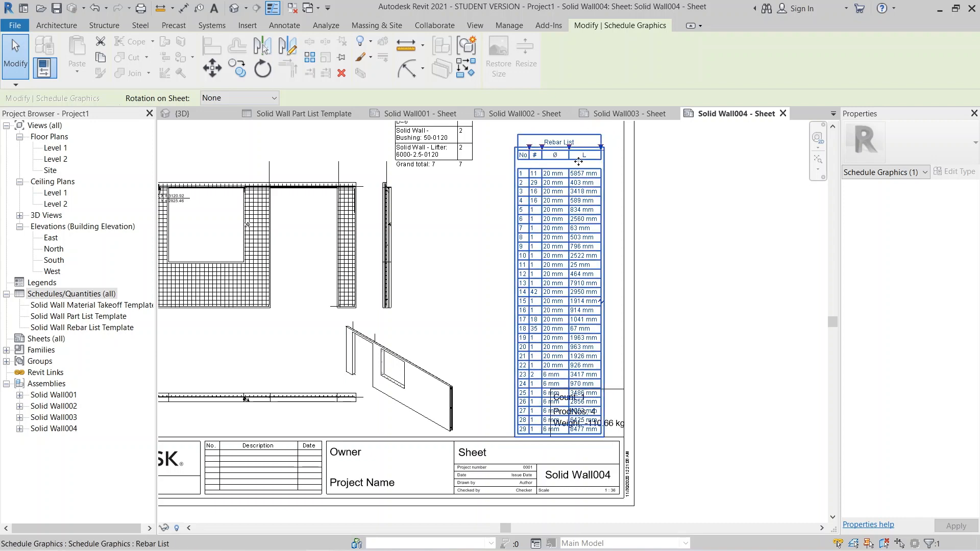
# Split the long Rebar List after row 15 into two side-by-side tables
pyautogui.scroll(3, 518, 153)
pyautogui.scroll(-1, 469, 193)
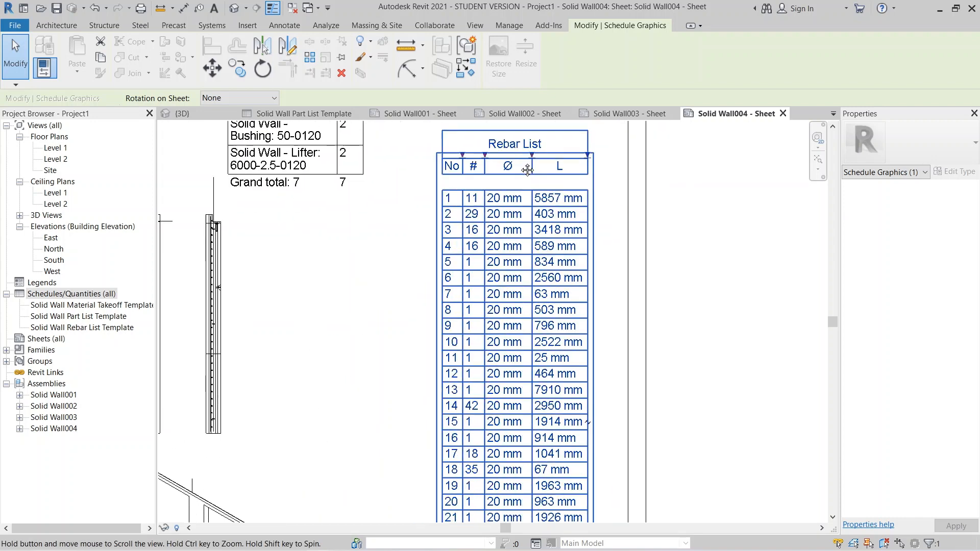
pyautogui.scroll(-3, 474, 186)
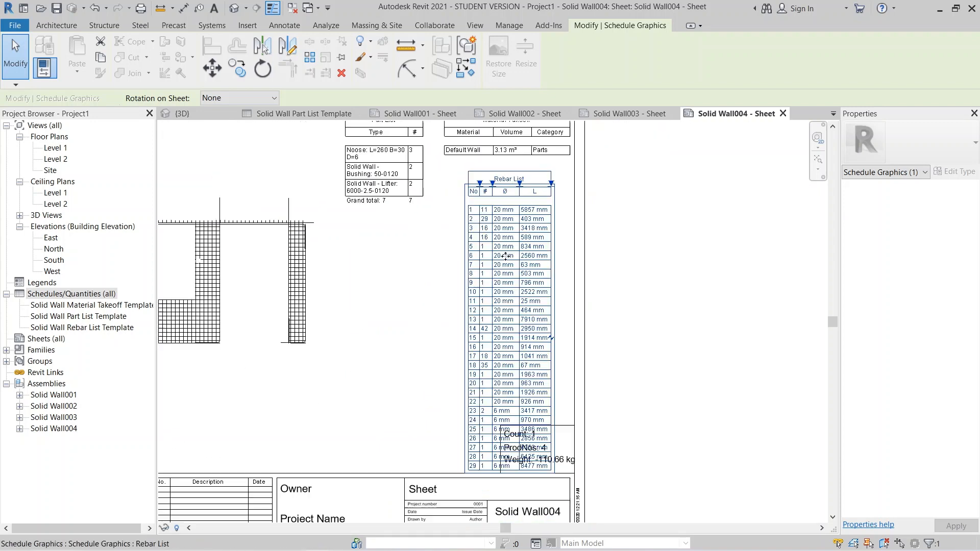
pyautogui.scroll(5, 487, 370)
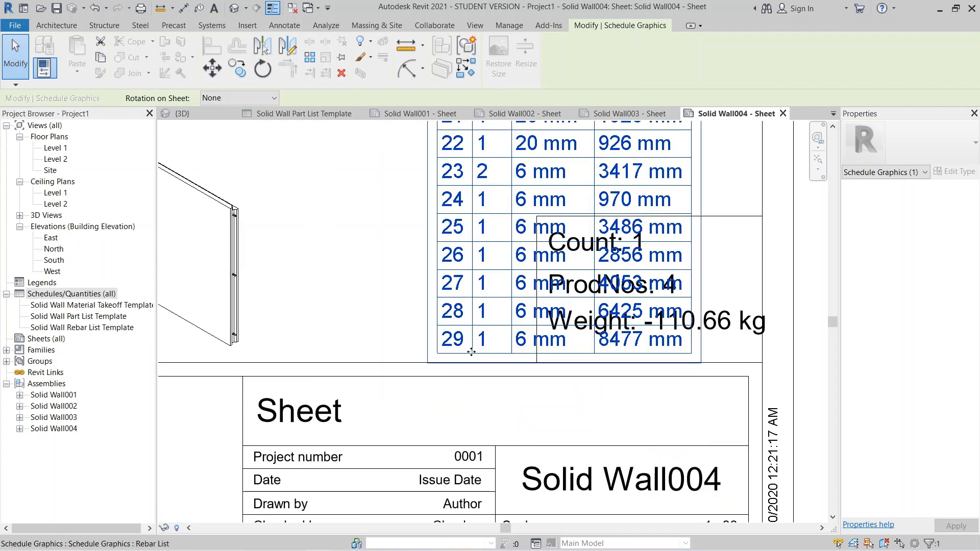
pyautogui.scroll(1, 559, 347)
pyautogui.scroll(-3, 576, 262)
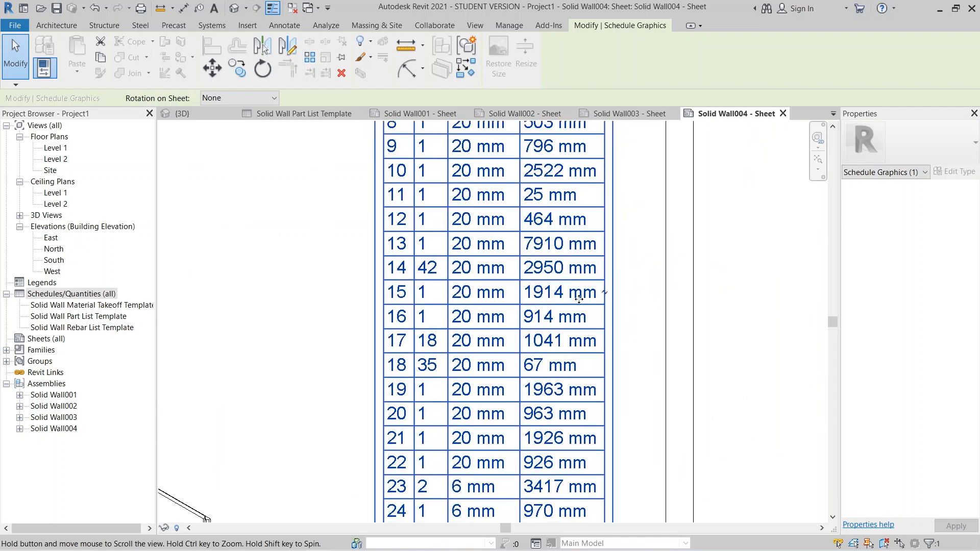
pyautogui.scroll(-4, 689, 258)
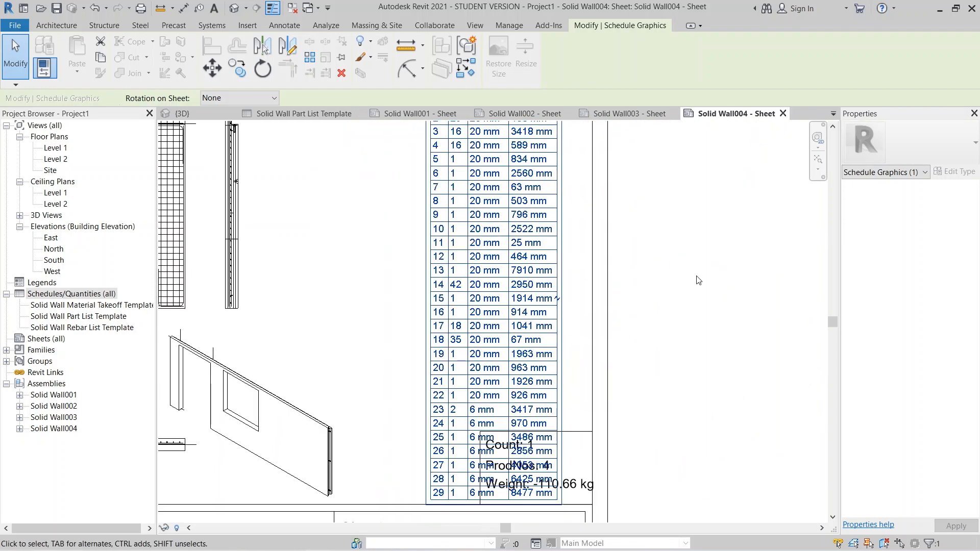
pyautogui.scroll(5, 559, 392)
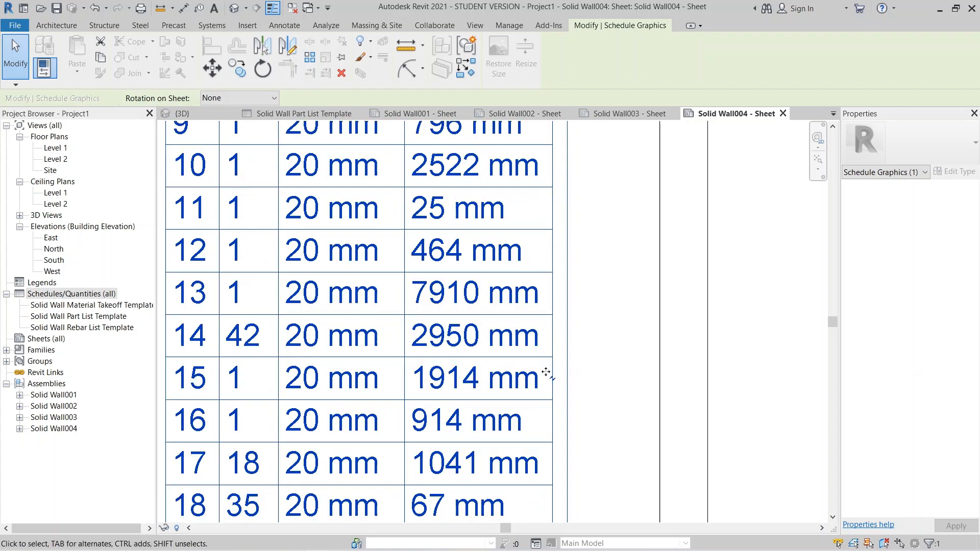
pyautogui.scroll(-4, 555, 384)
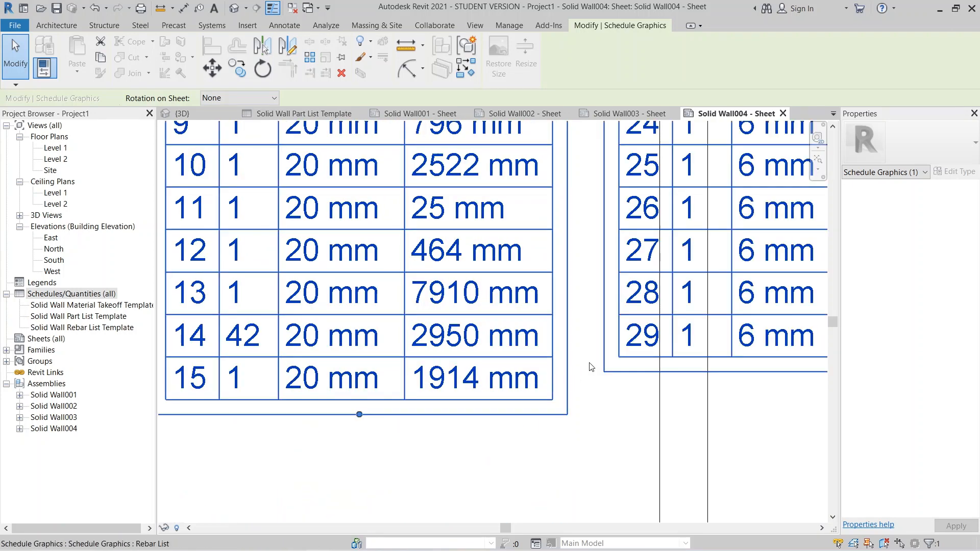
# Move both Rebar List segments together inside the sheet border, below the Part List and Material Takeoff, and deselect them
pyautogui.moveTo(566, 337); pyautogui.dragTo(493, 479, button='middle')
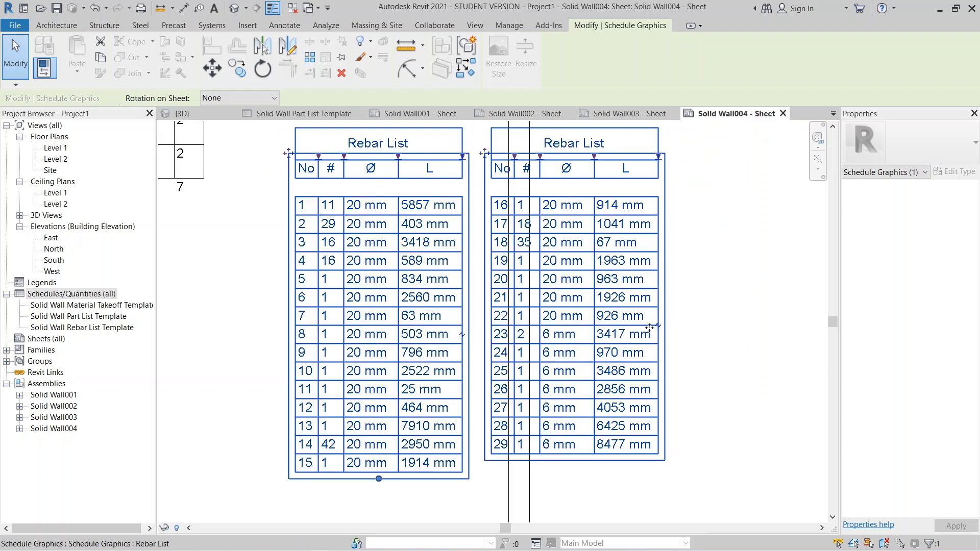
pyautogui.scroll(-3, 644, 327)
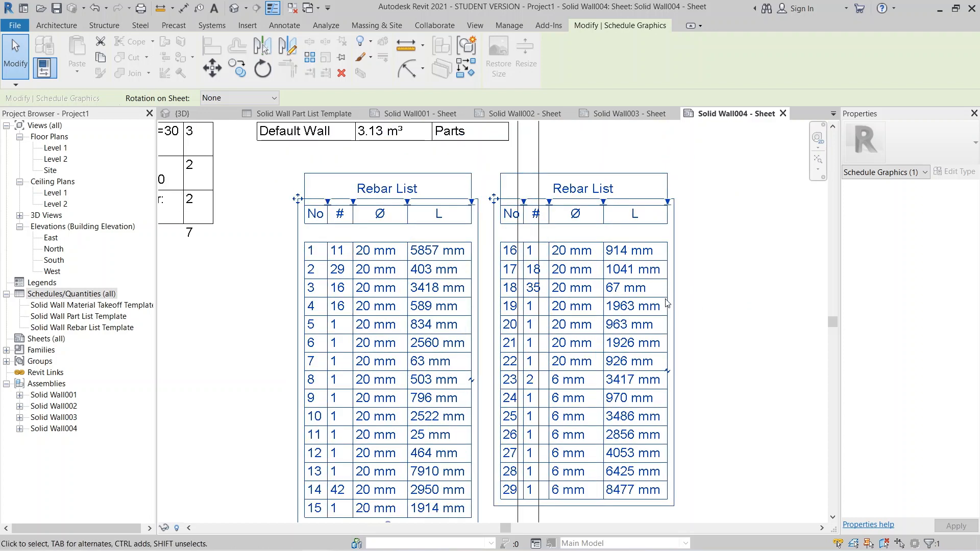
pyautogui.scroll(1, 561, 154)
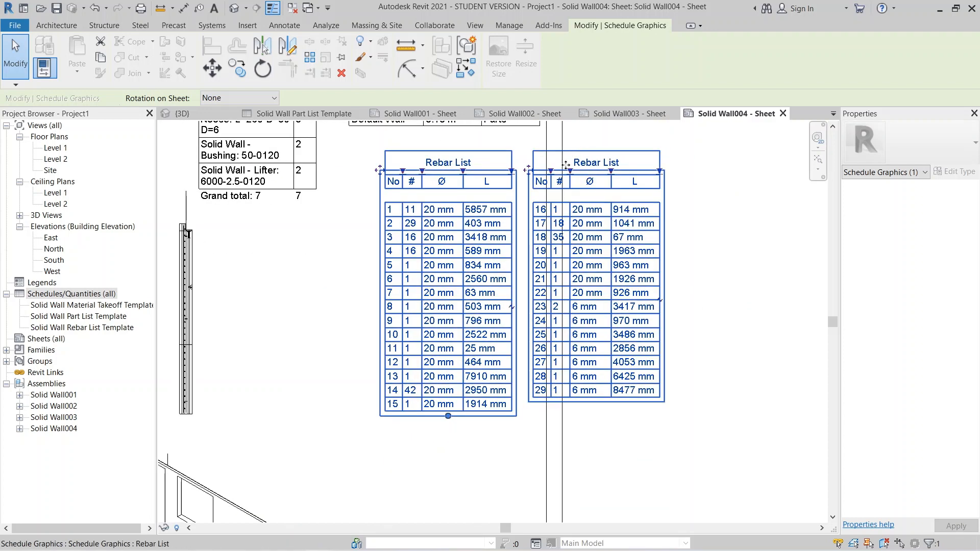
pyautogui.moveTo(566, 164); pyautogui.dragTo(452, 237)
pyautogui.click(672, 336)
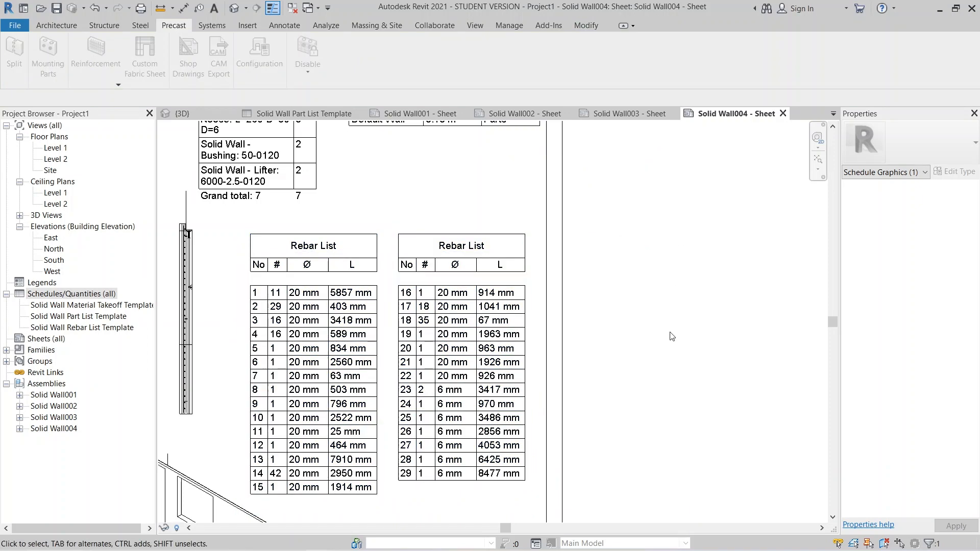
# Examine the rearranged rebar, part and material schedules against the wall drawings on the sheet
pyautogui.moveTo(672, 335); pyautogui.dragTo(720, 277, button='middle')
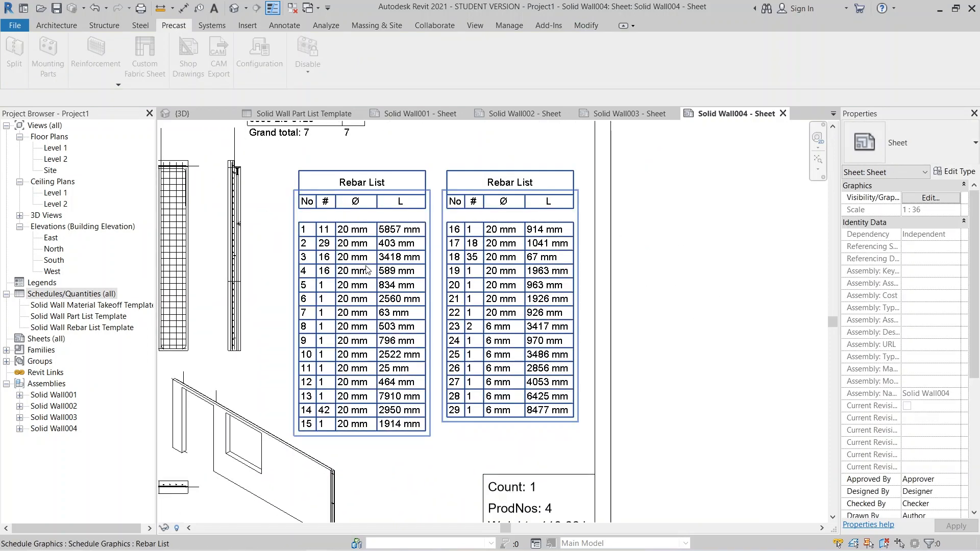
pyautogui.scroll(2, 349, 252)
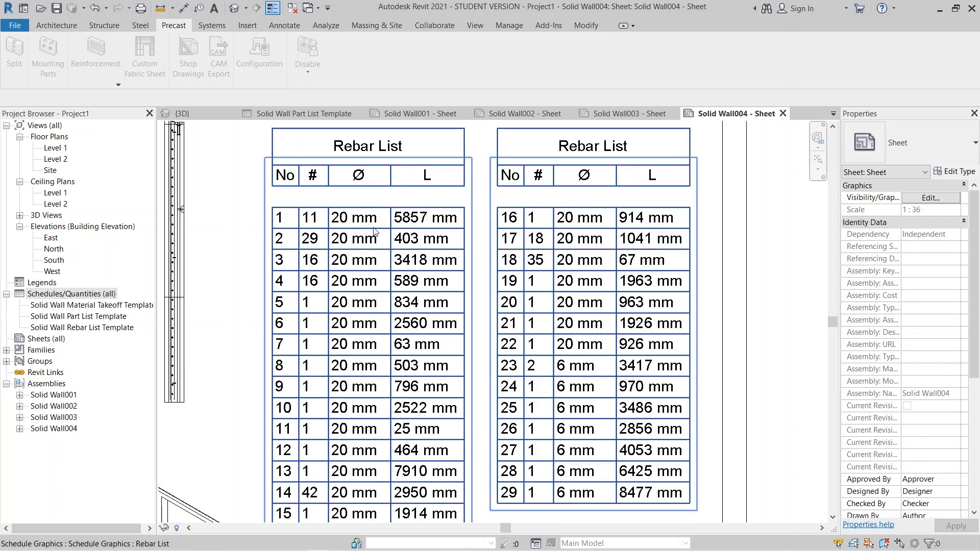
pyautogui.scroll(-1, 341, 232)
pyautogui.moveTo(306, 255); pyautogui.dragTo(553, 217, button='middle')
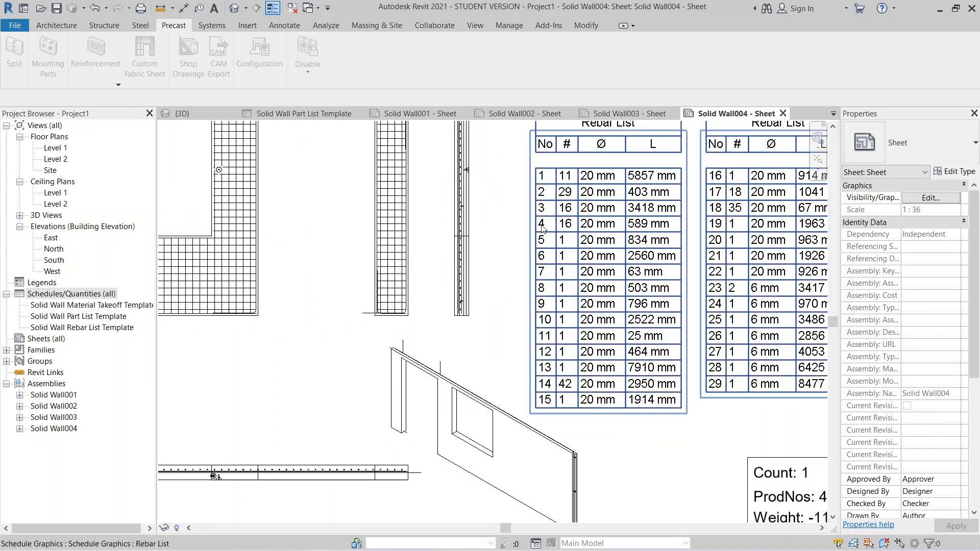
pyautogui.scroll(-1, 611, 171)
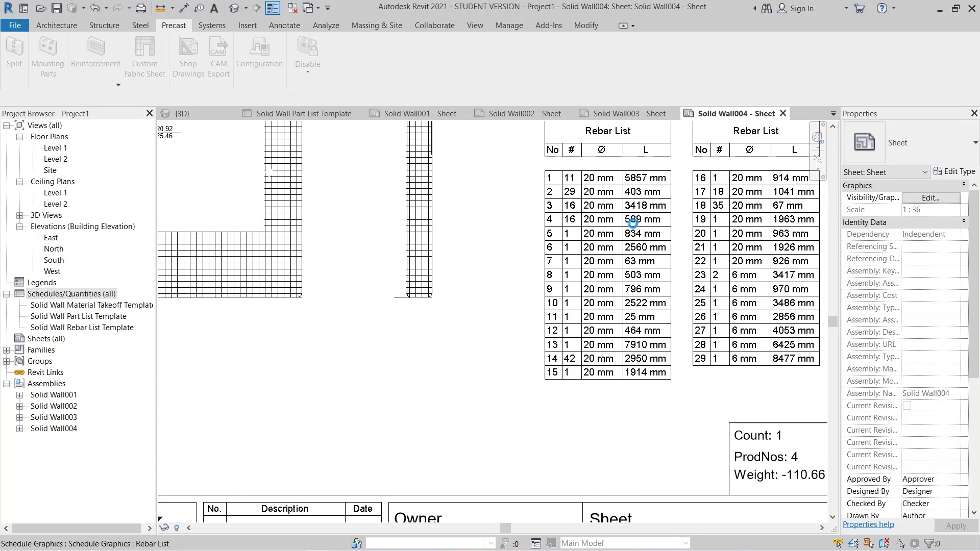
pyautogui.scroll(-1, 632, 219)
pyautogui.scroll(-1, 630, 193)
pyautogui.scroll(3, 560, 190)
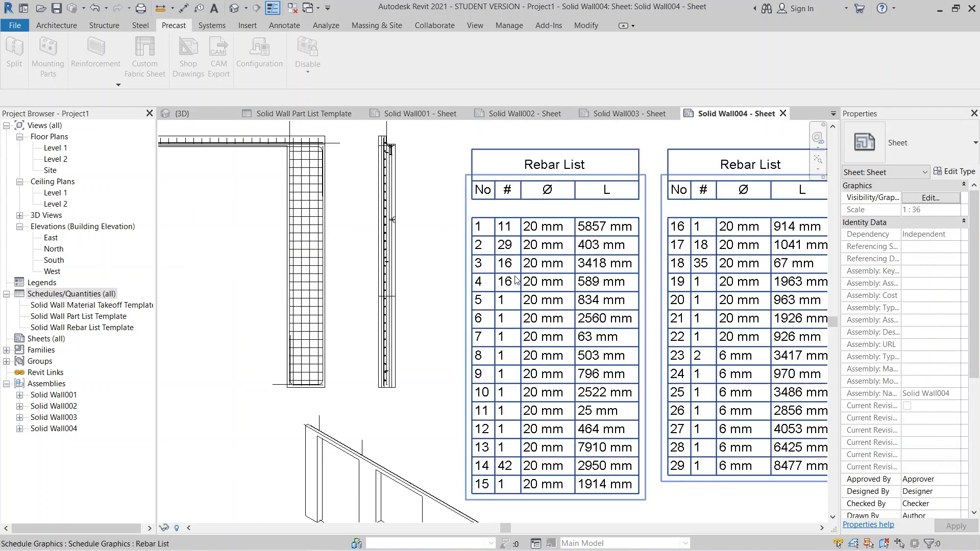
pyautogui.scroll(-3, 542, 291)
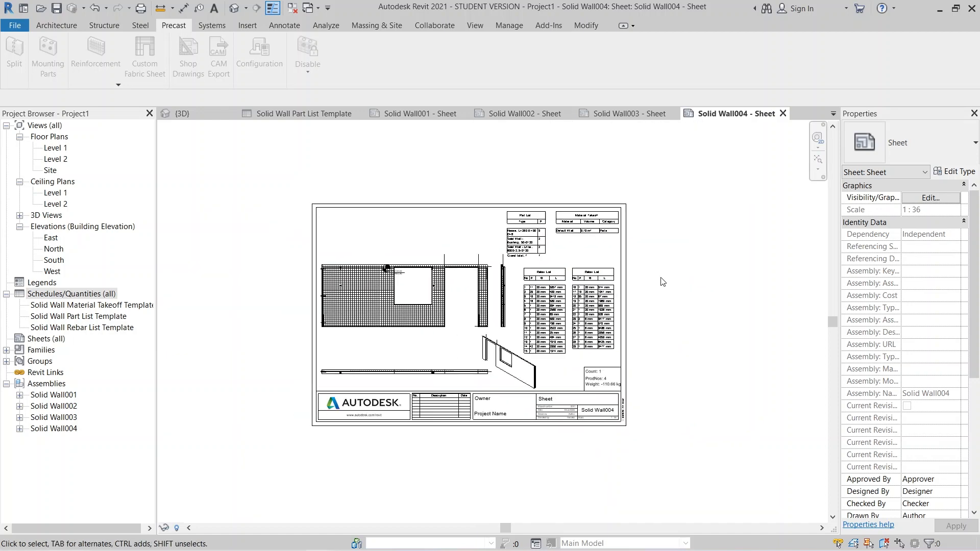
pyautogui.scroll(3, 539, 263)
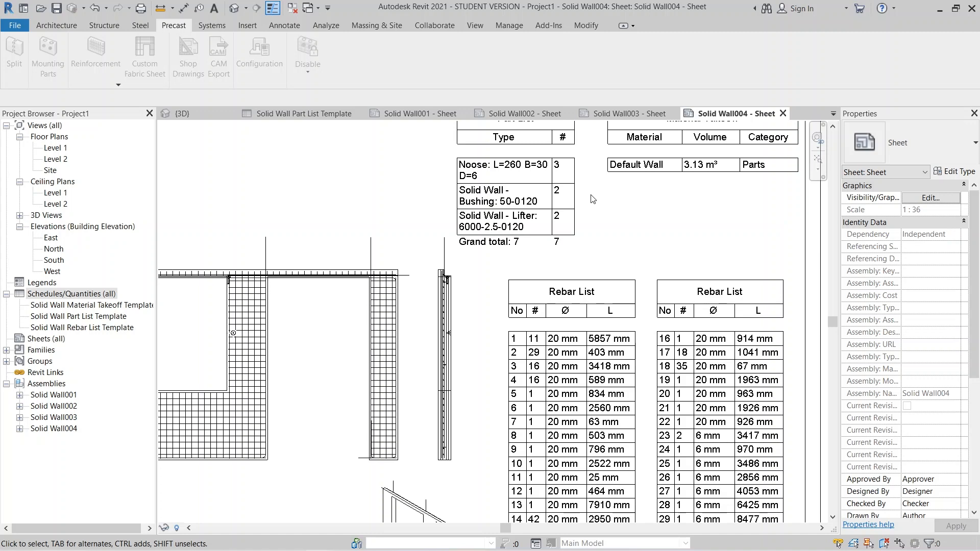
pyautogui.scroll(-4, 591, 199)
# Activate the wall's front elevation viewport, set its detail level to Fine, try Hidden Line and set the visual style to Wireframe
pyautogui.scroll(5, 389, 302)
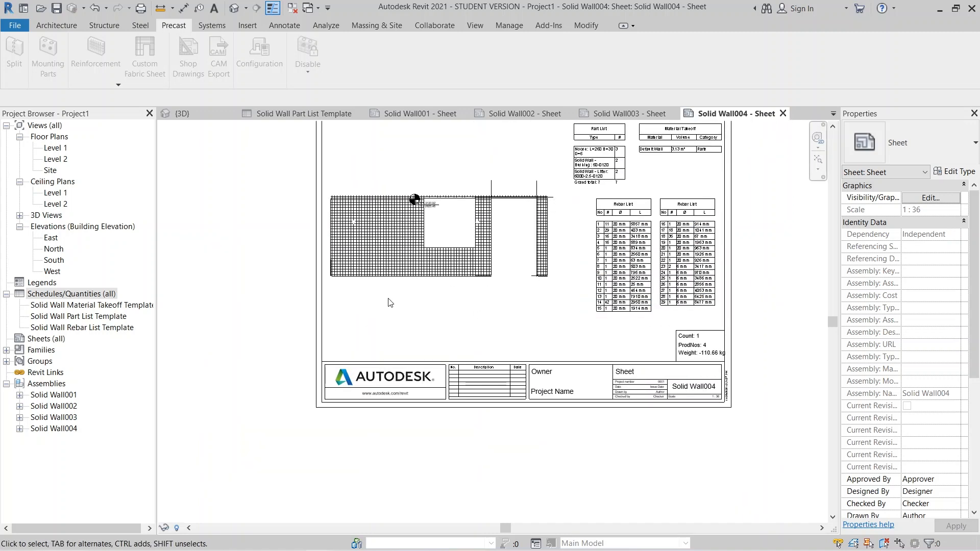
pyautogui.moveTo(388, 296); pyautogui.dragTo(455, 350, button='middle')
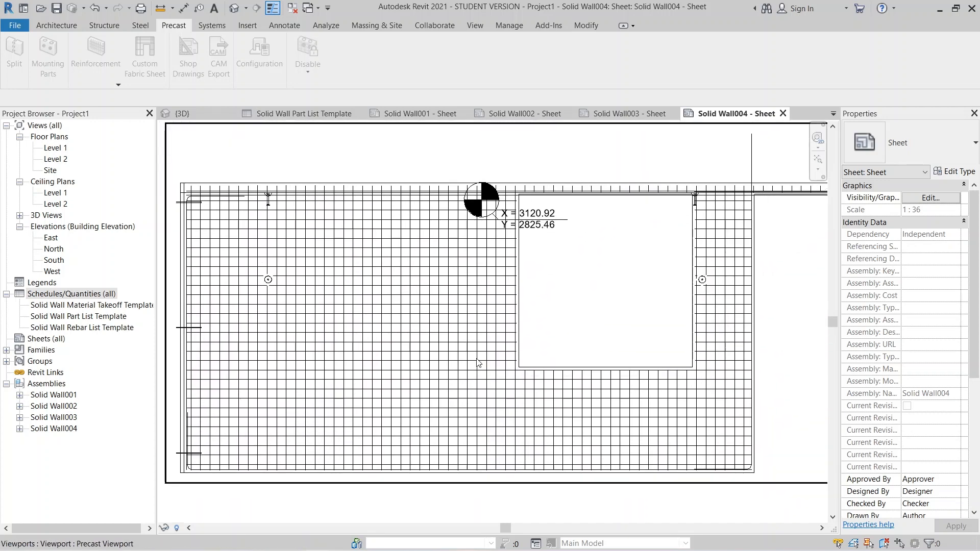
pyautogui.doubleClick(437, 353)
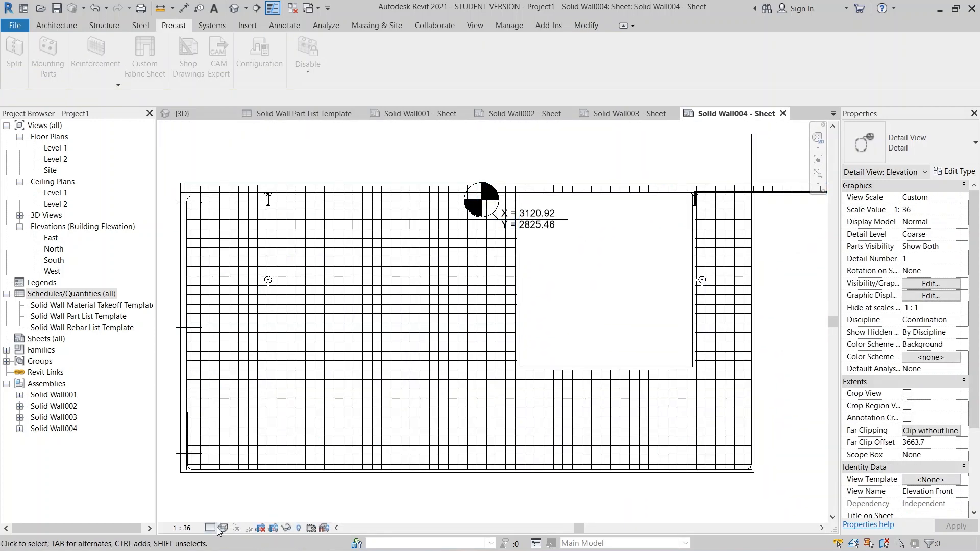
pyautogui.click(222, 527)
pyautogui.click(227, 514)
pyautogui.click(222, 527)
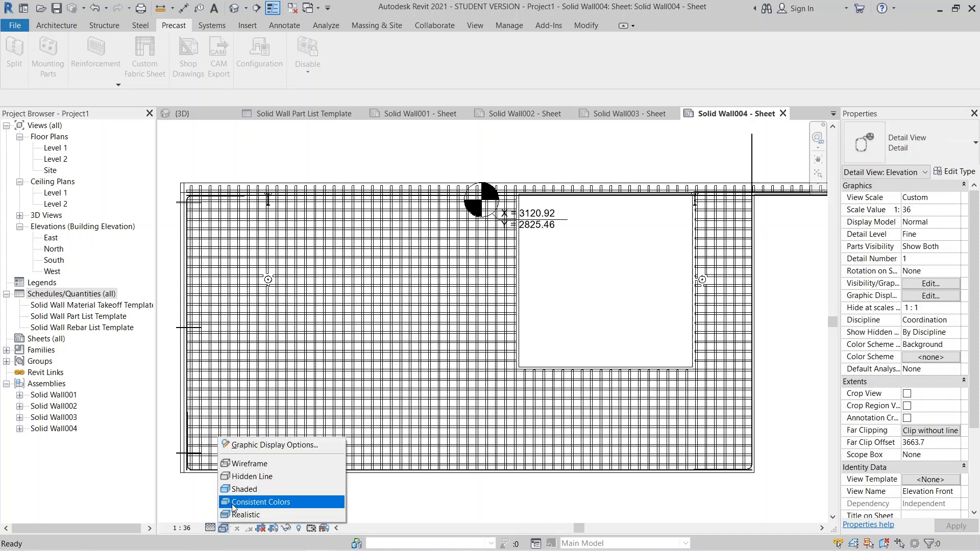
pyautogui.click(245, 476)
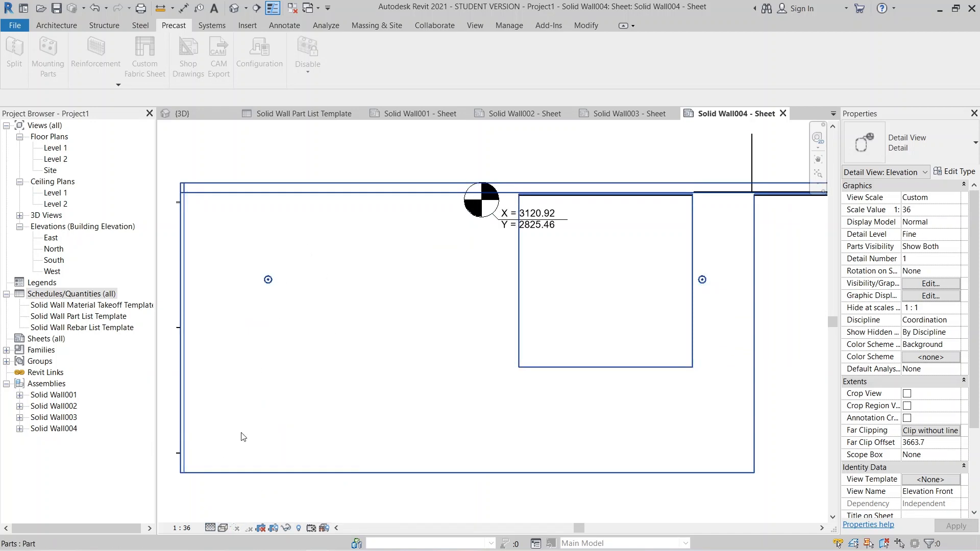
pyautogui.click(222, 528)
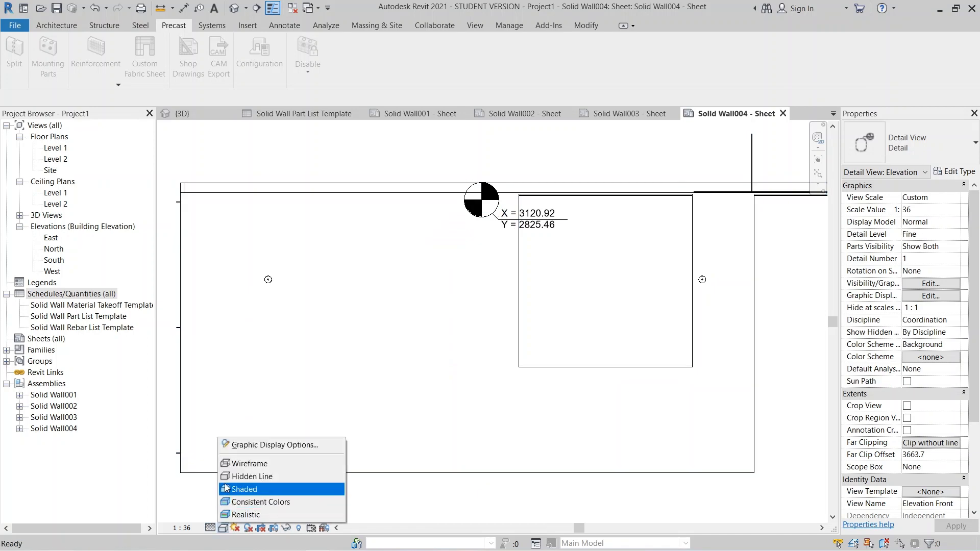
pyautogui.click(242, 464)
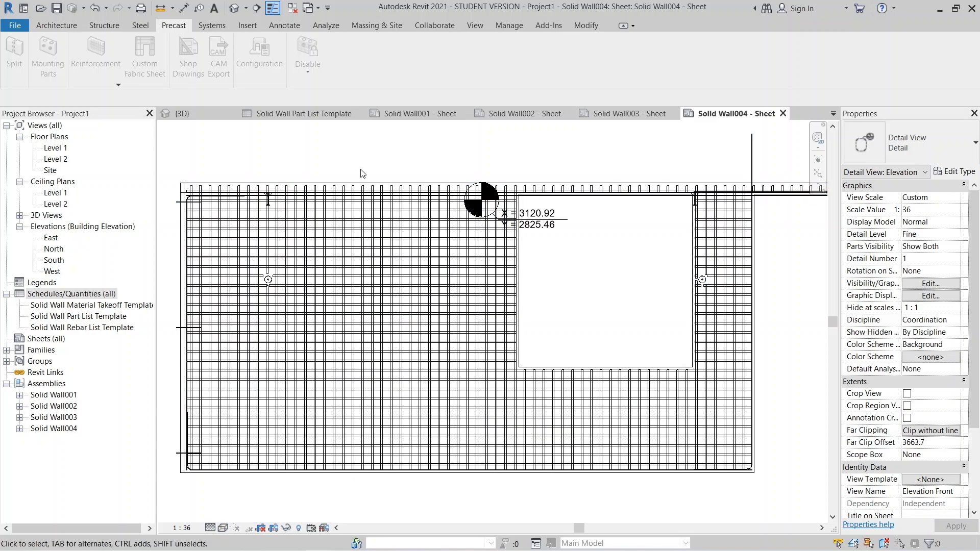
# Deactivate the elevation viewport and check the complete Solid Wall004 sheet layout
pyautogui.scroll(-4, 362, 221)
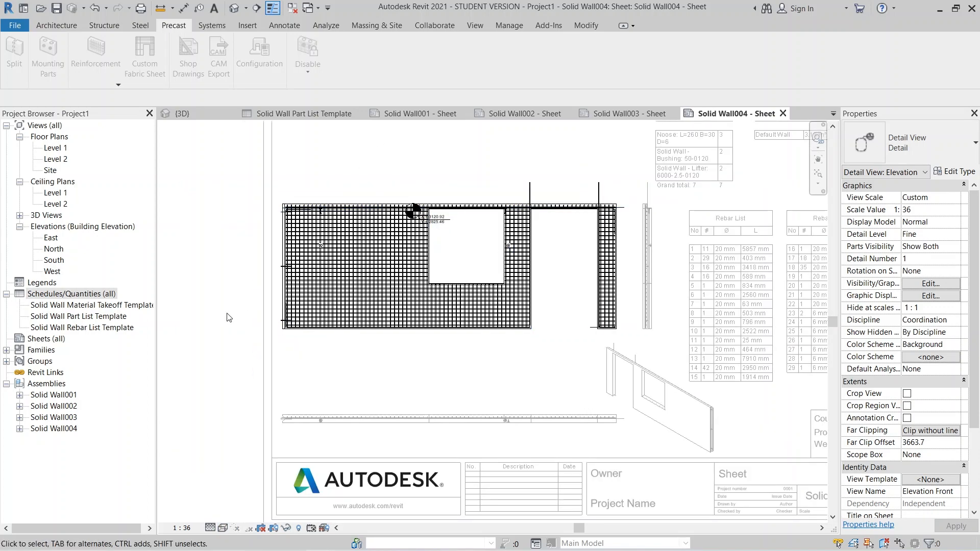
pyautogui.doubleClick(597, 419)
pyautogui.moveTo(368, 363); pyautogui.dragTo(389, 212, button='middle')
pyautogui.press('Escape')
pyautogui.scroll(2, 808, 323)
pyautogui.moveTo(817, 326)
pyautogui.mouseDown(button='middle')
pyautogui.moveTo(807, 324)
pyautogui.moveTo(817, 316)
pyautogui.mouseUp(button='middle')
pyautogui.scroll(-2, 807, 323)
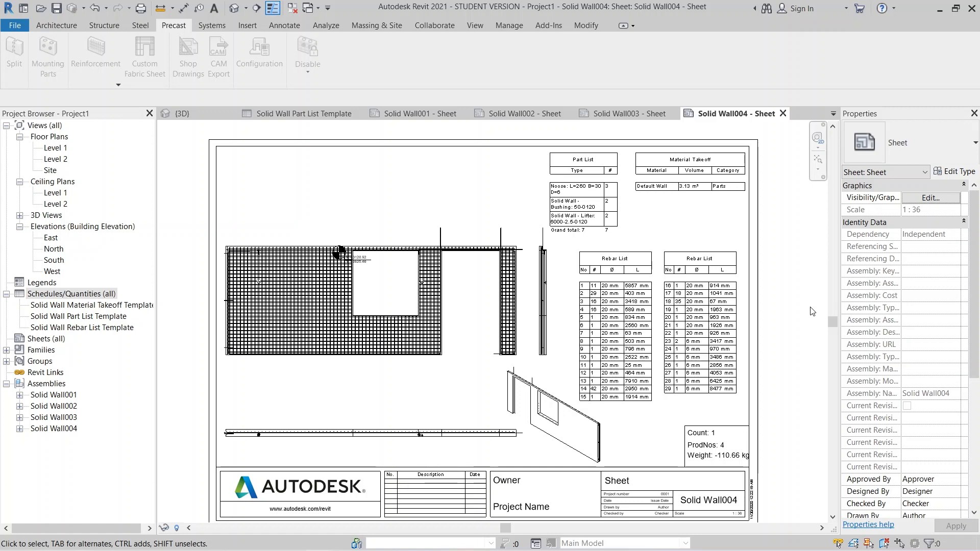
# Switch to the browser showing the Revit Global Knowledge YouTube channel
pyautogui.hotkey('alt', 'Tab')
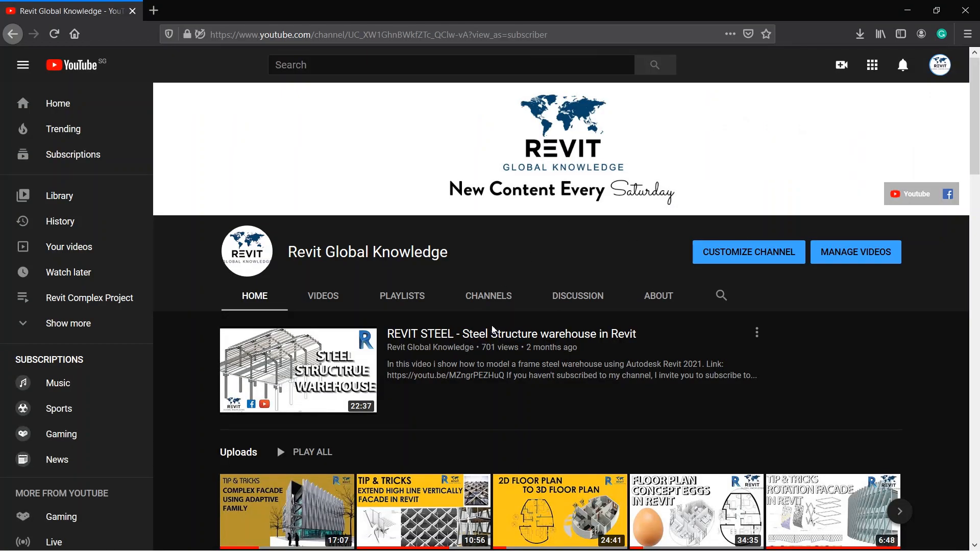
# Look through the uploads, popular uploads and Revit Complex Project sections on the channel's home page
pyautogui.scroll(-3, 579, 308)
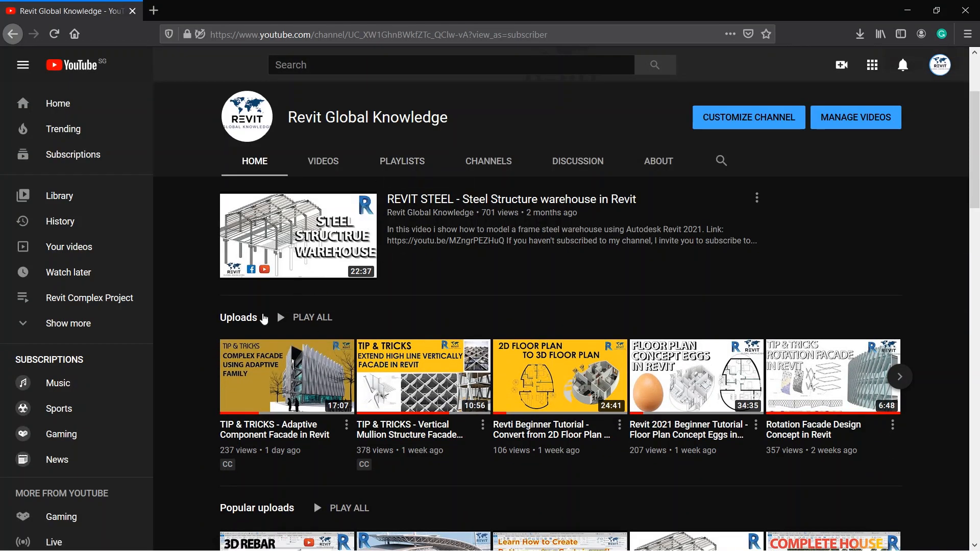
pyautogui.scroll(-2, 977, 341)
pyautogui.scroll(-4, 964, 347)
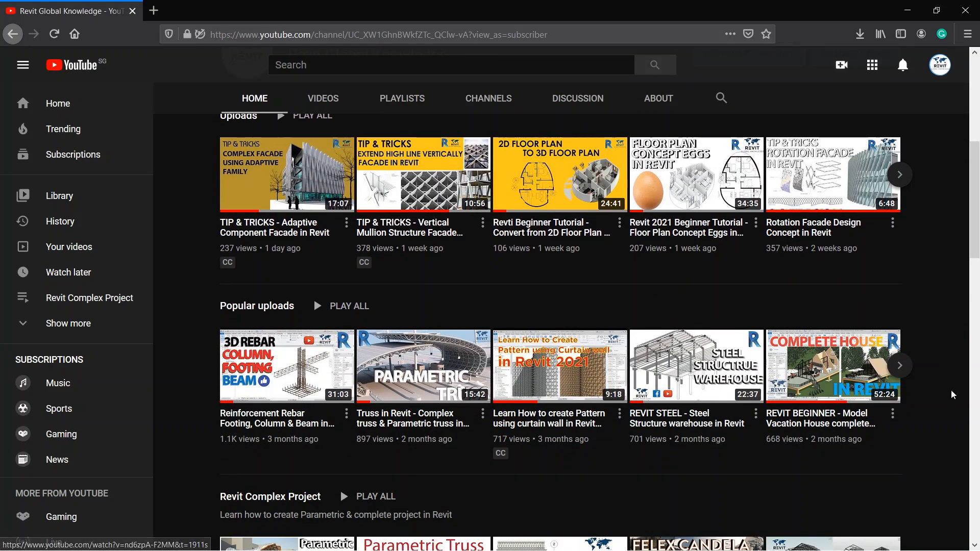
pyautogui.scroll(-2, 954, 395)
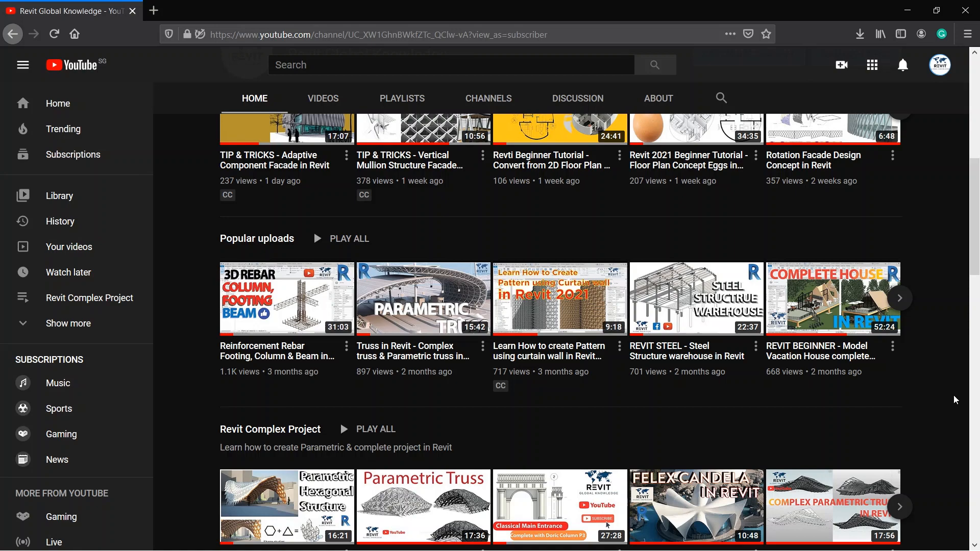
pyautogui.scroll(4, 955, 399)
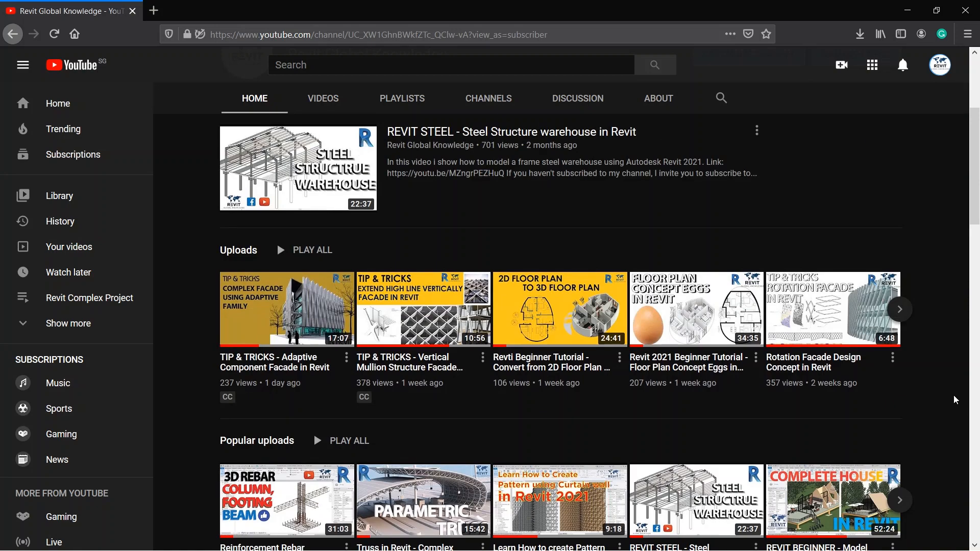
pyautogui.scroll(4, 954, 399)
# Open the channel's full list of uploaded videos and browse through the Revit tutorials in it
pyautogui.click(323, 295)
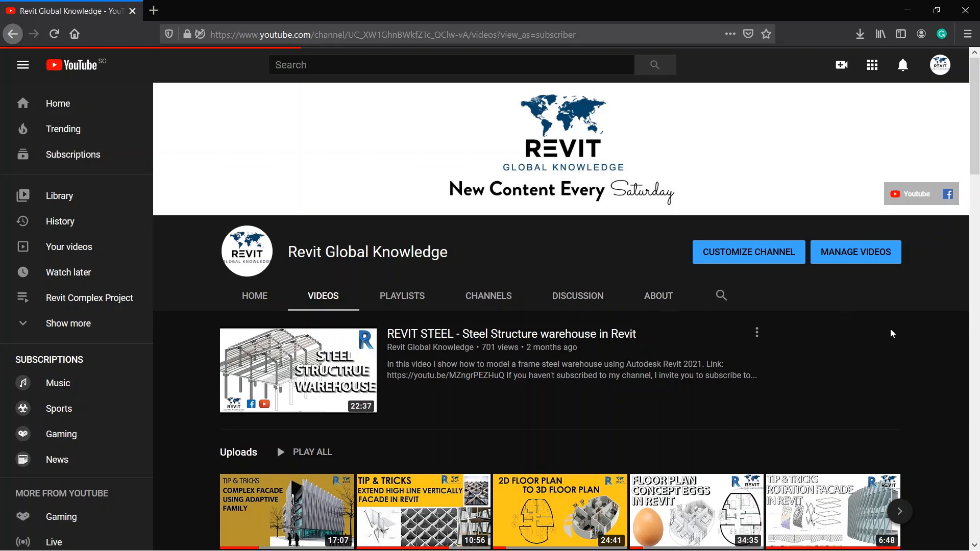
pyautogui.scroll(-4, 890, 332)
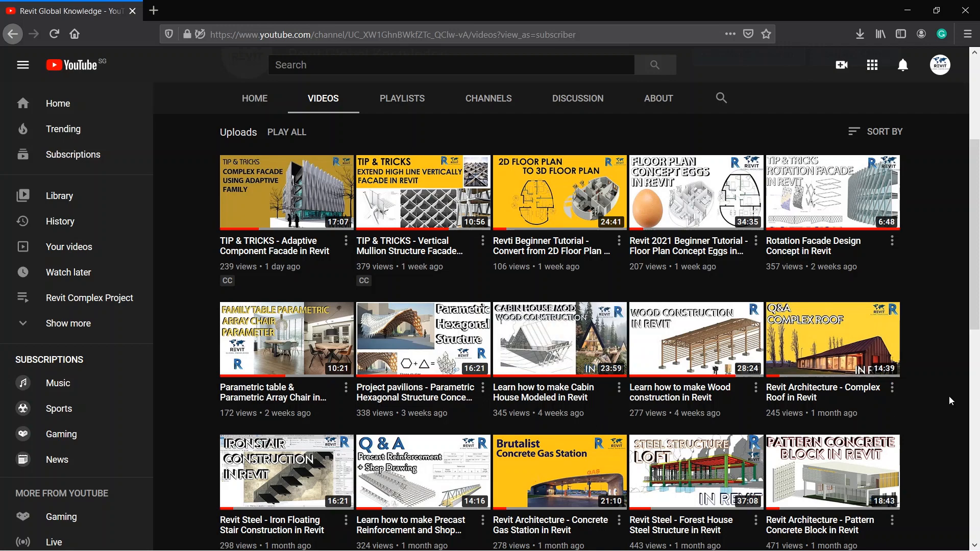
pyautogui.scroll(-3, 914, 381)
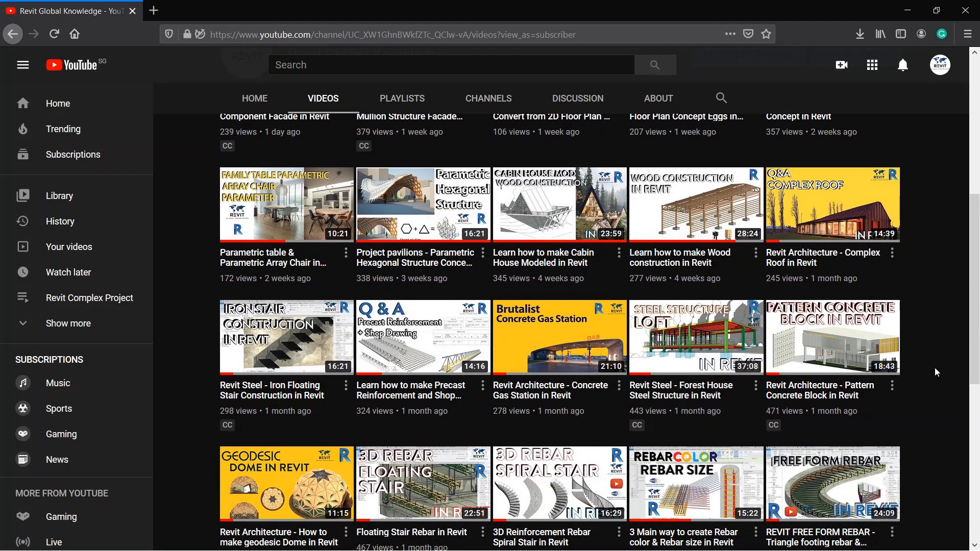
pyautogui.scroll(-3, 936, 371)
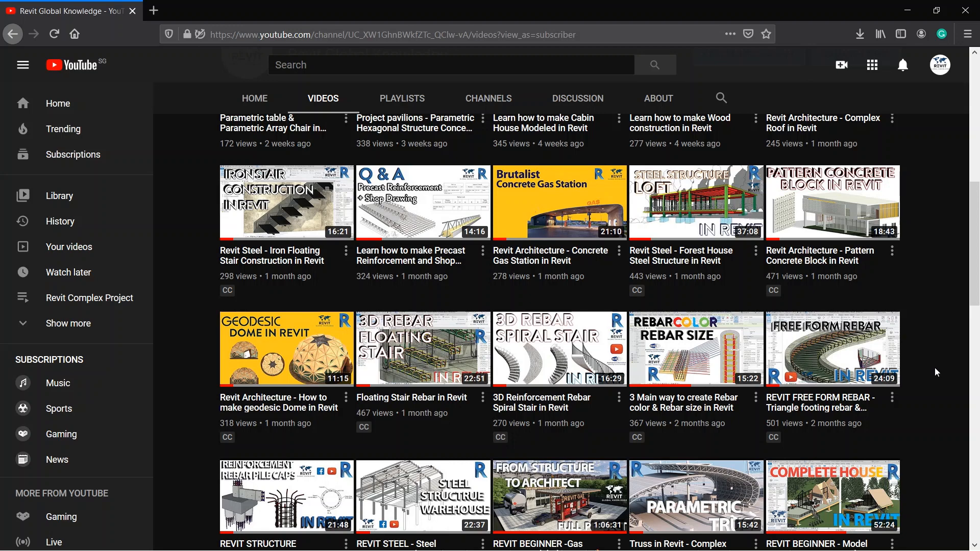
pyautogui.scroll(-2, 934, 368)
pyautogui.scroll(9, 935, 368)
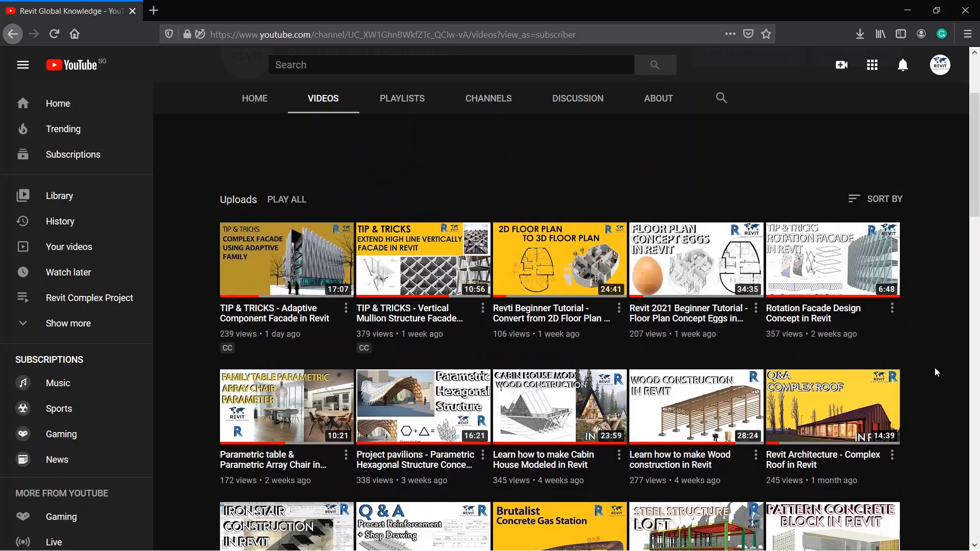